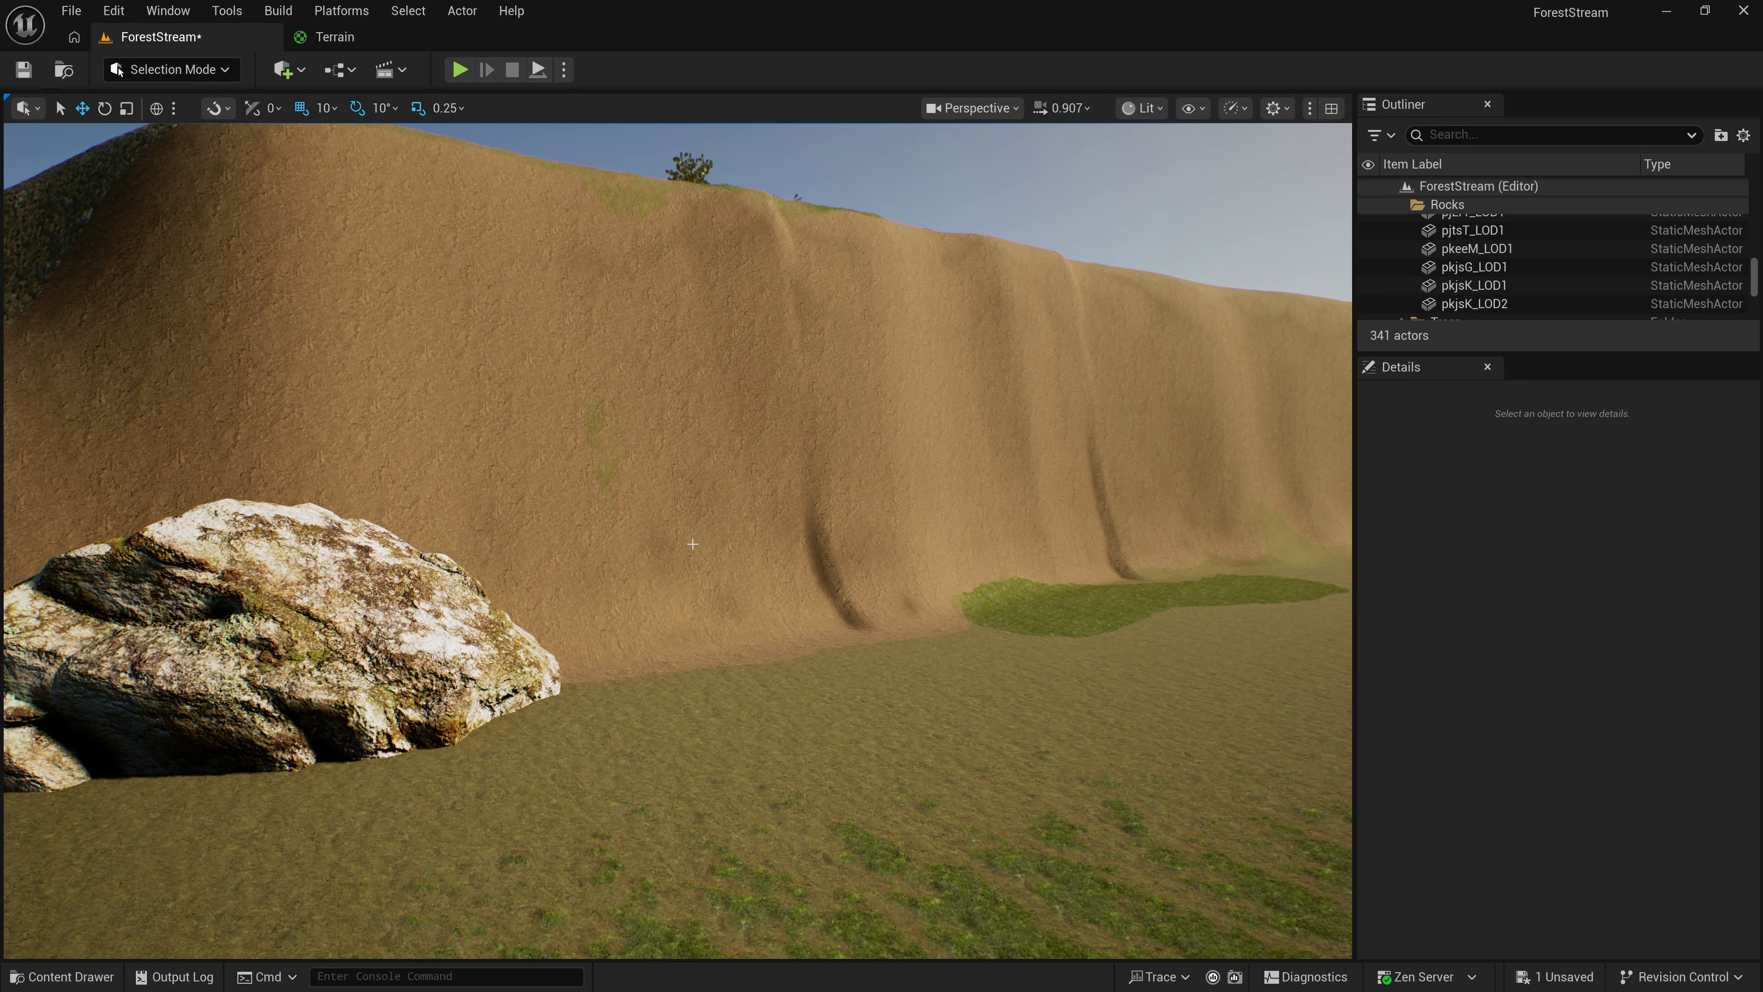
# Fly the viewport around the rock to face the dirt cliff wall.
pyautogui.moveTo(754, 501); pyautogui.dragTo(873, 507, button='right')
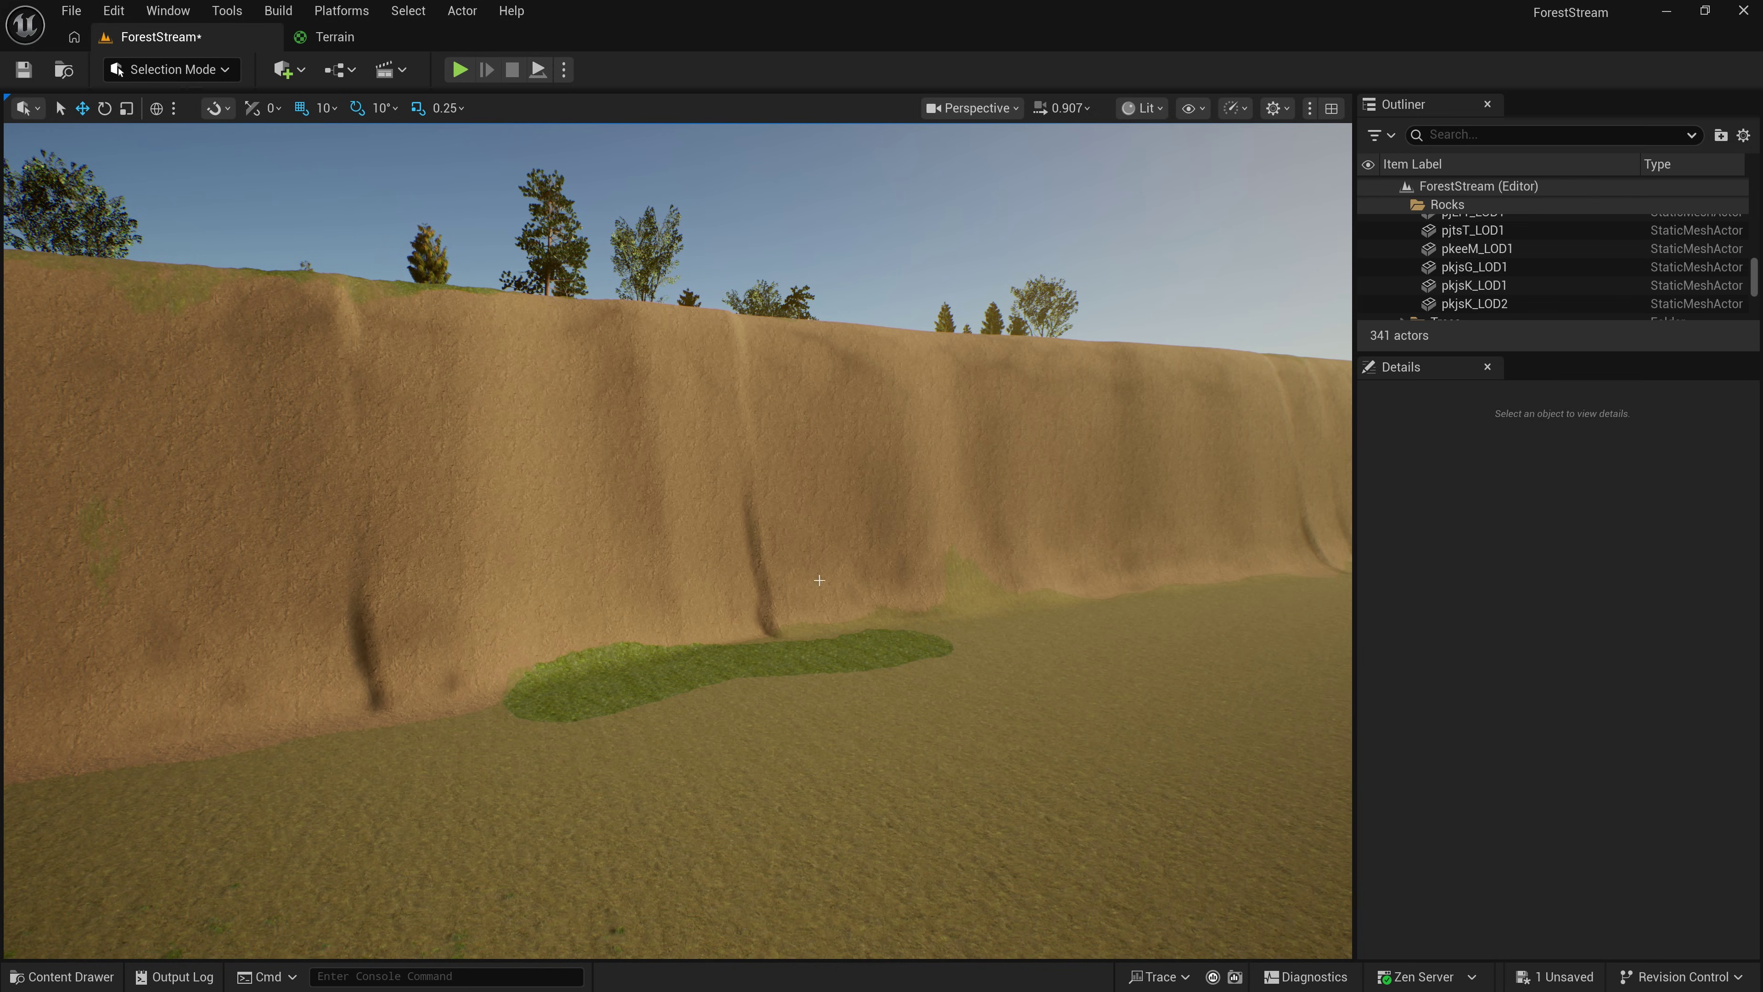
pyautogui.moveTo(819, 580); pyautogui.dragTo(824, 579, button='right')
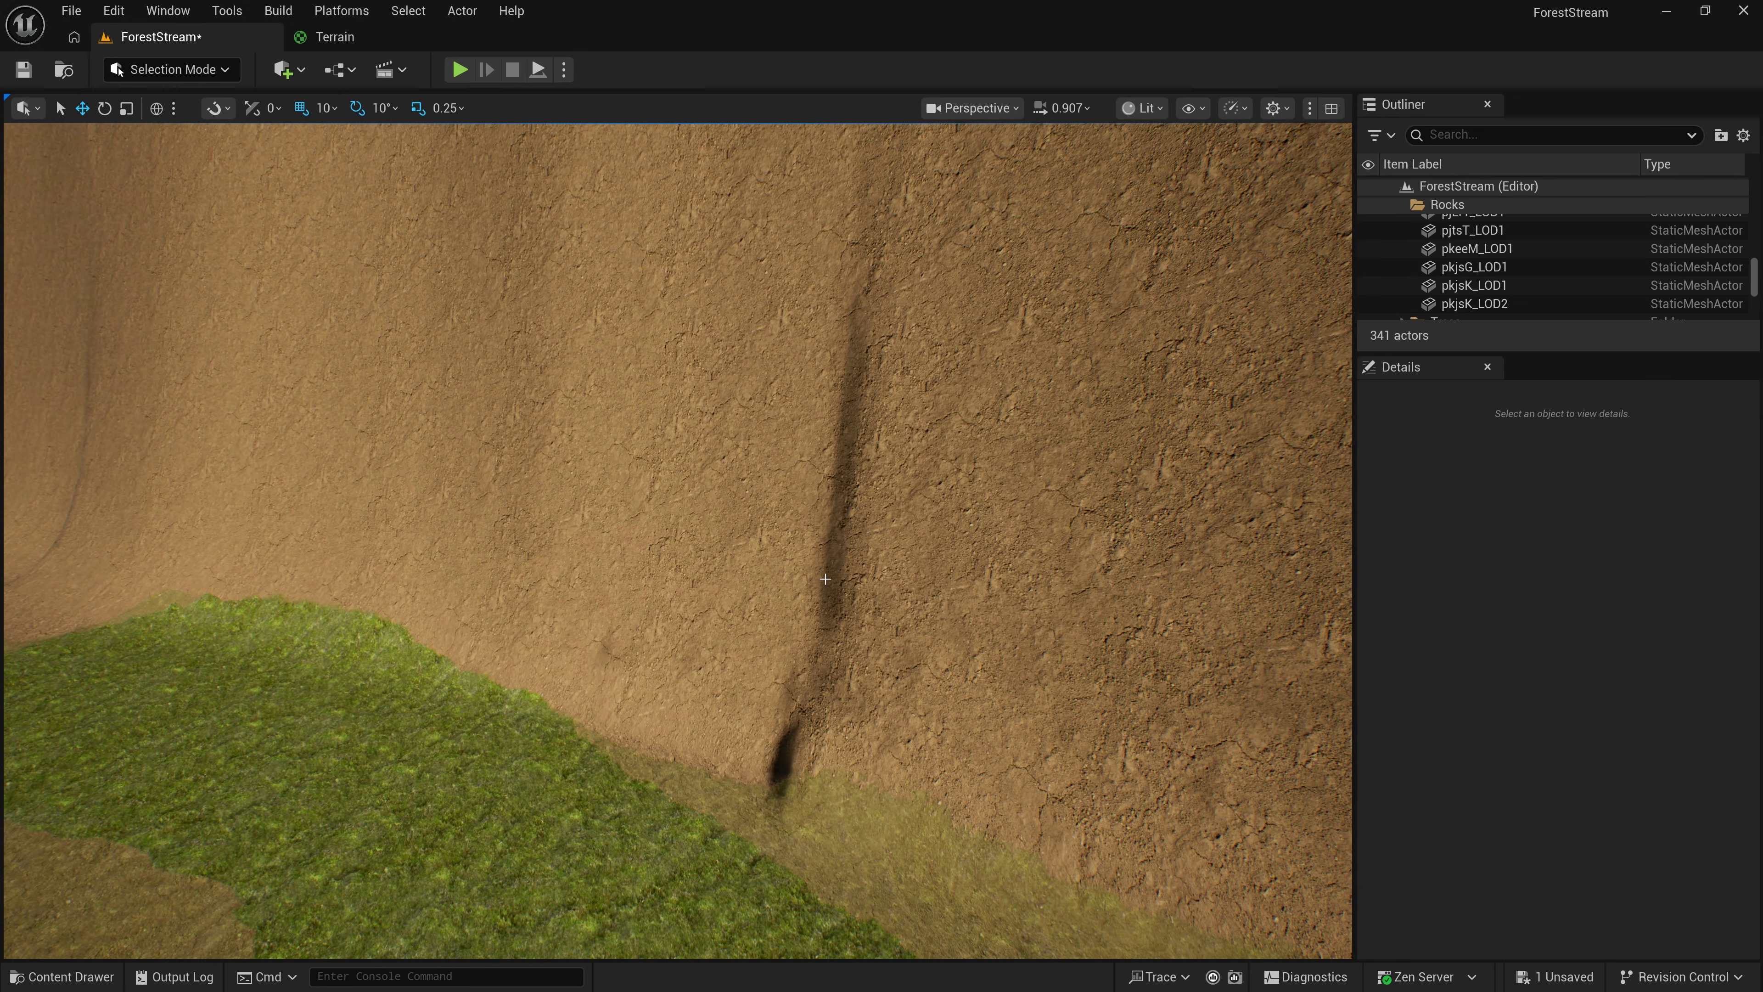
pyautogui.moveTo(877, 582); pyautogui.dragTo(836, 598, button='right')
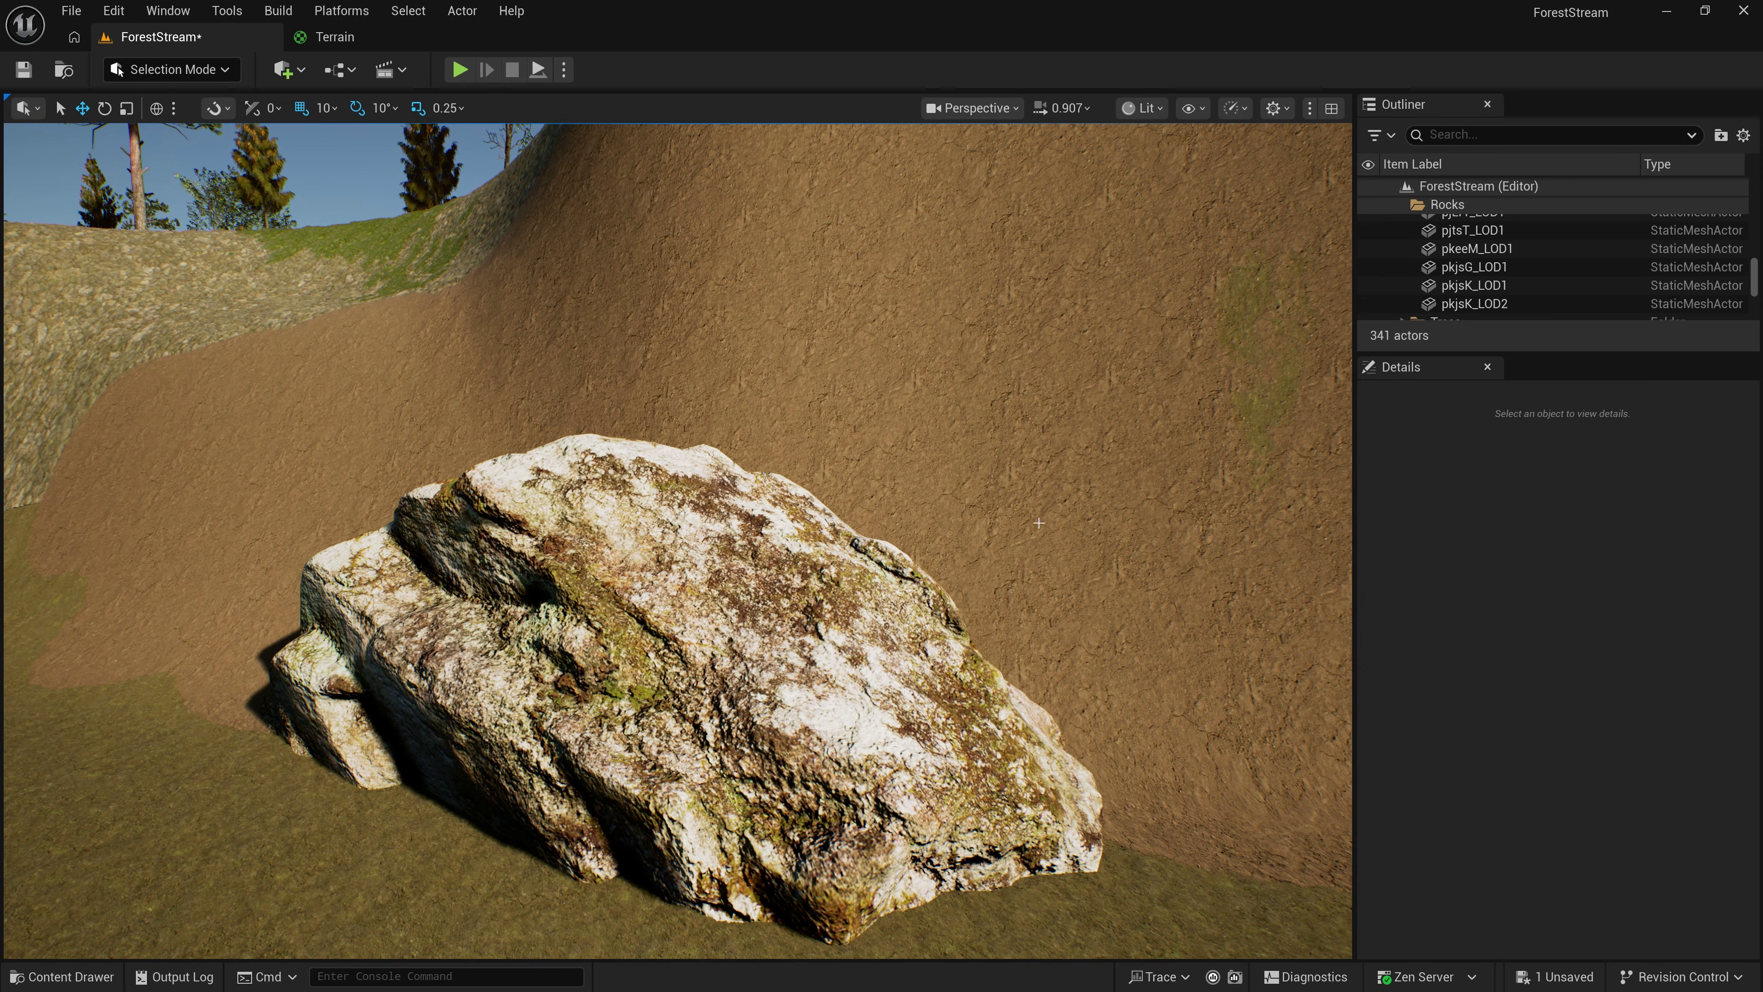
pyautogui.moveTo(1039, 522); pyautogui.dragTo(865, 540, button='right')
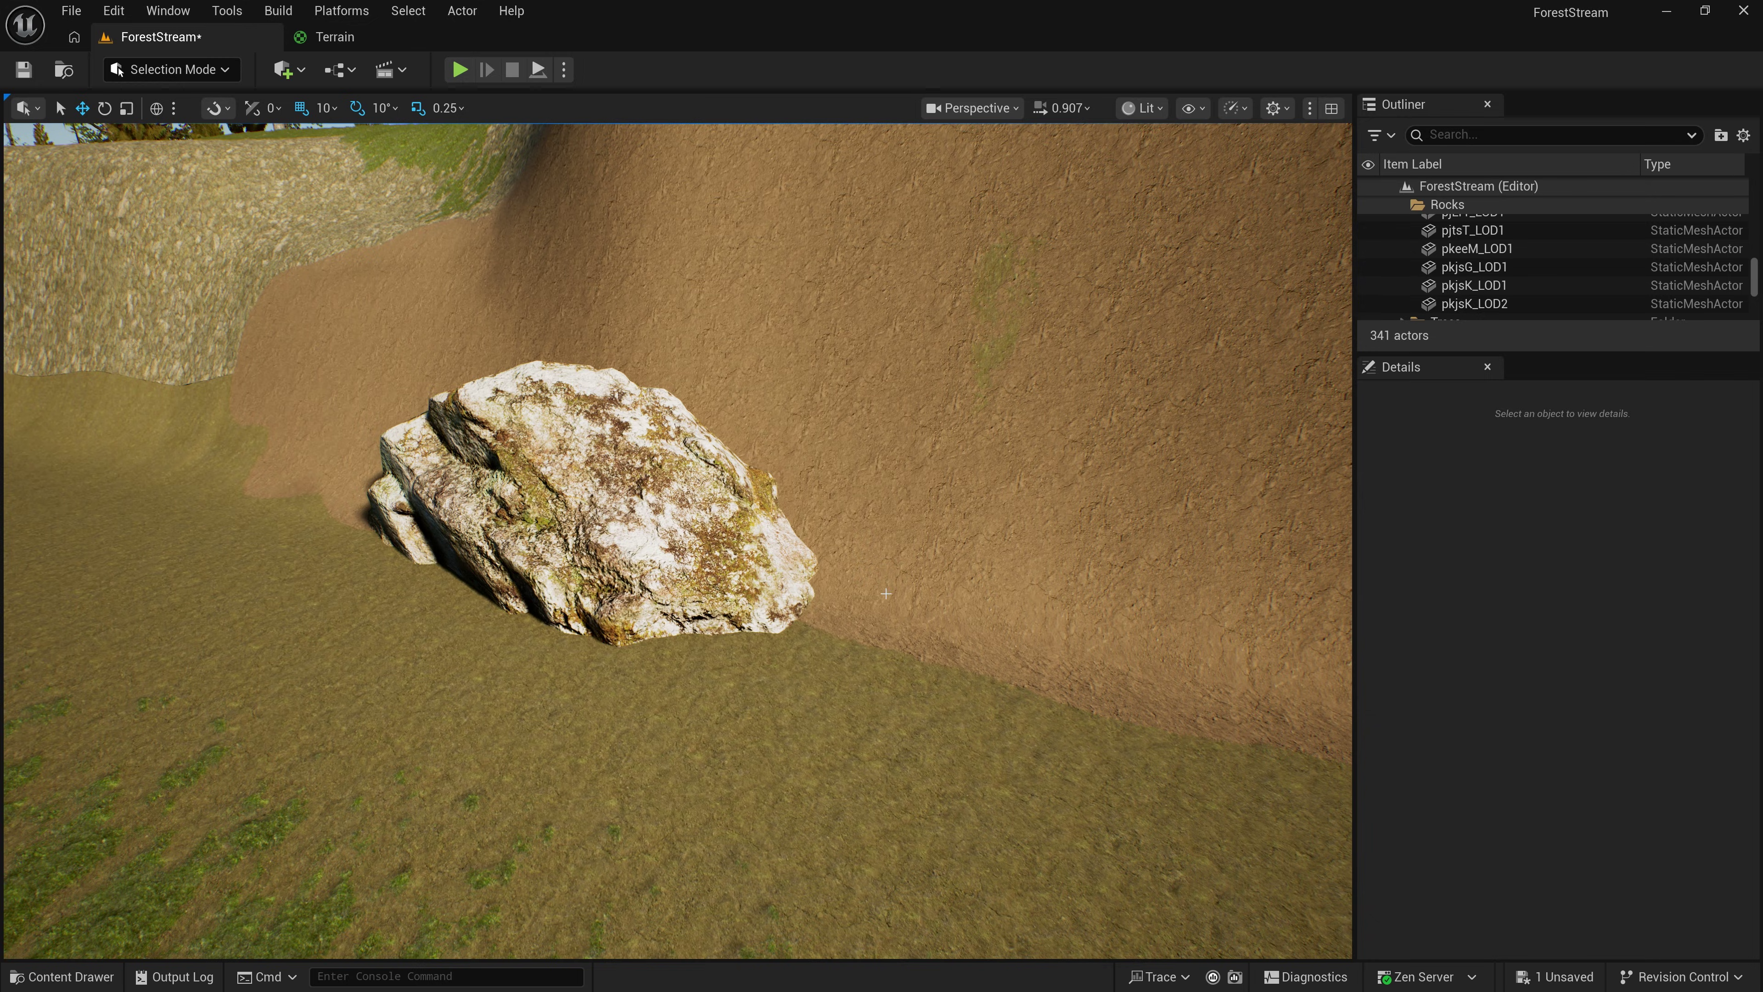
pyautogui.moveTo(886, 593); pyautogui.dragTo(905, 585, button='right')
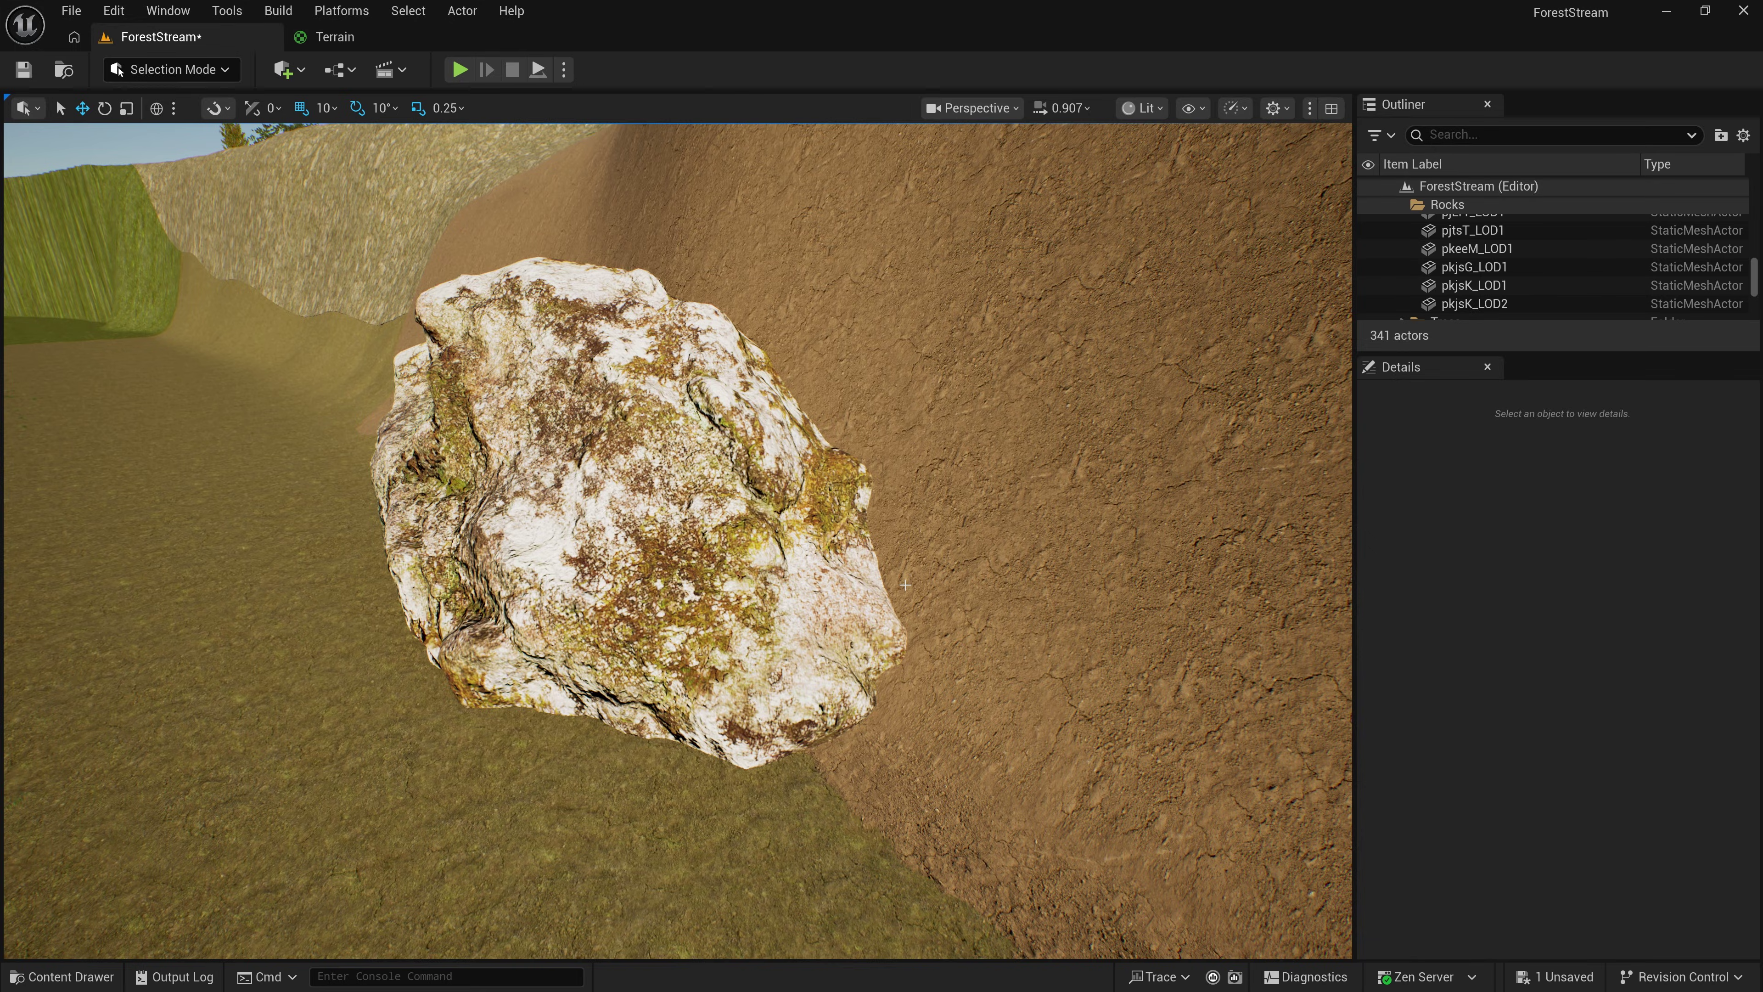
pyautogui.moveTo(883, 552); pyautogui.dragTo(842, 550, button='right')
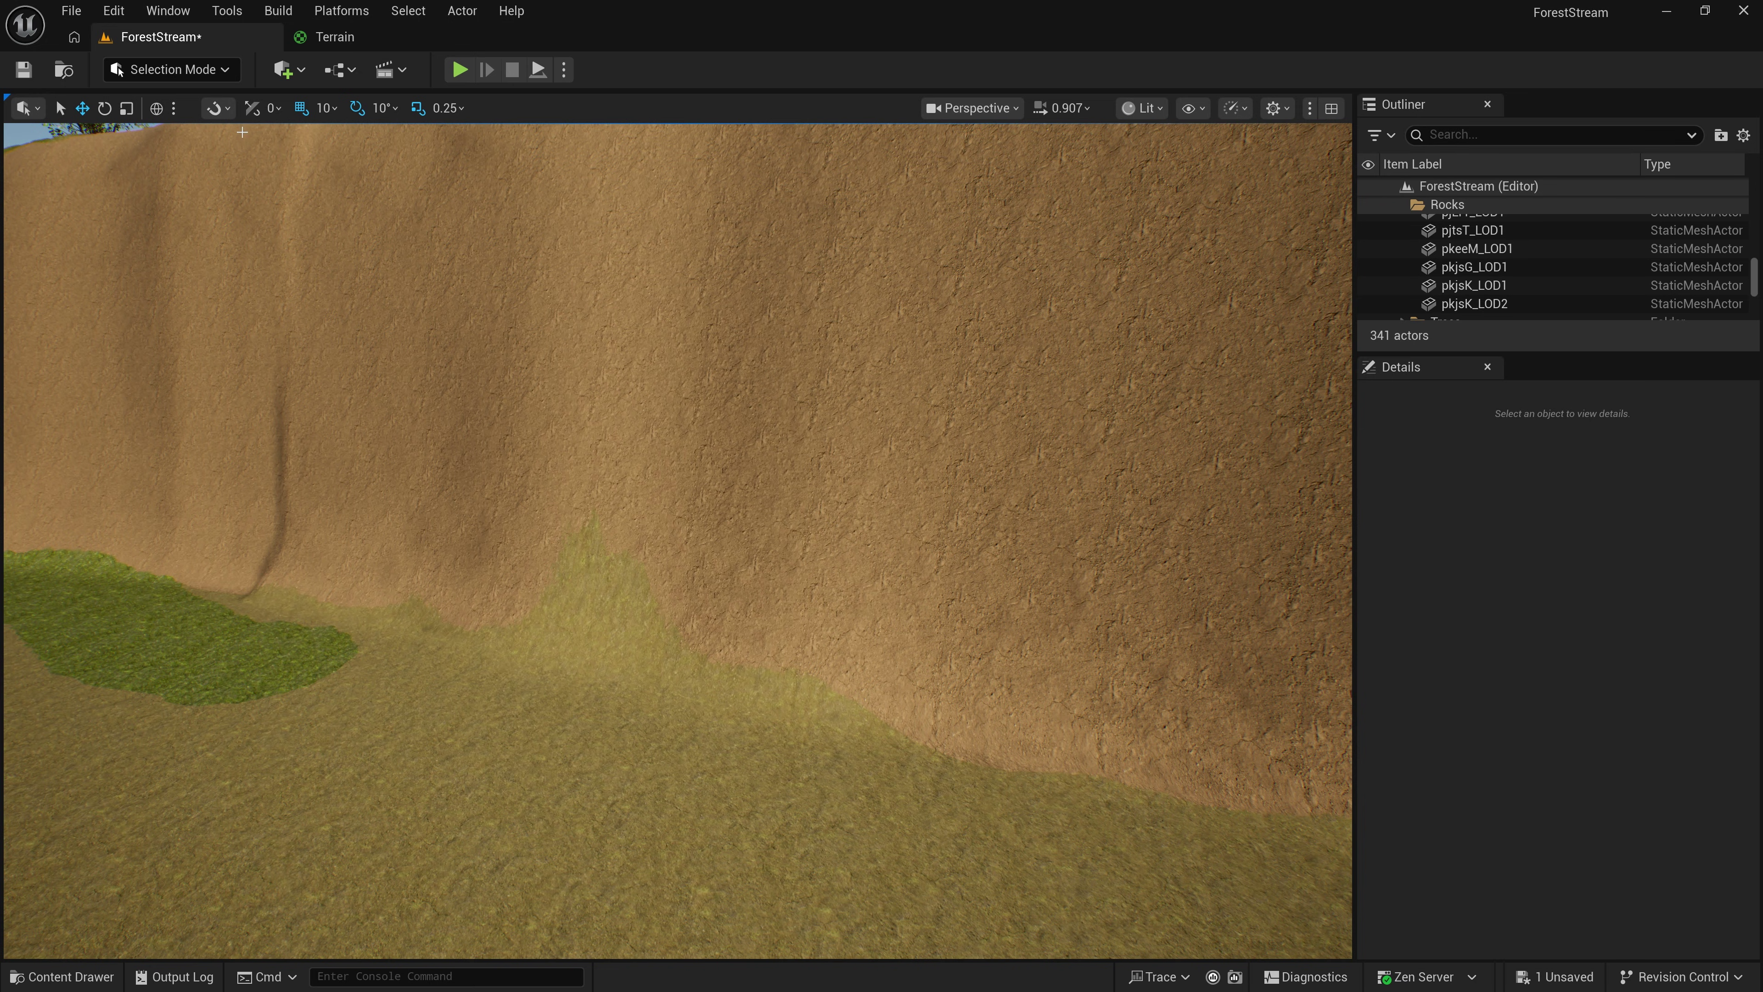
# Switch to Landscape Mode and select the Visibility sculpt tool.
pyautogui.click(171, 69)
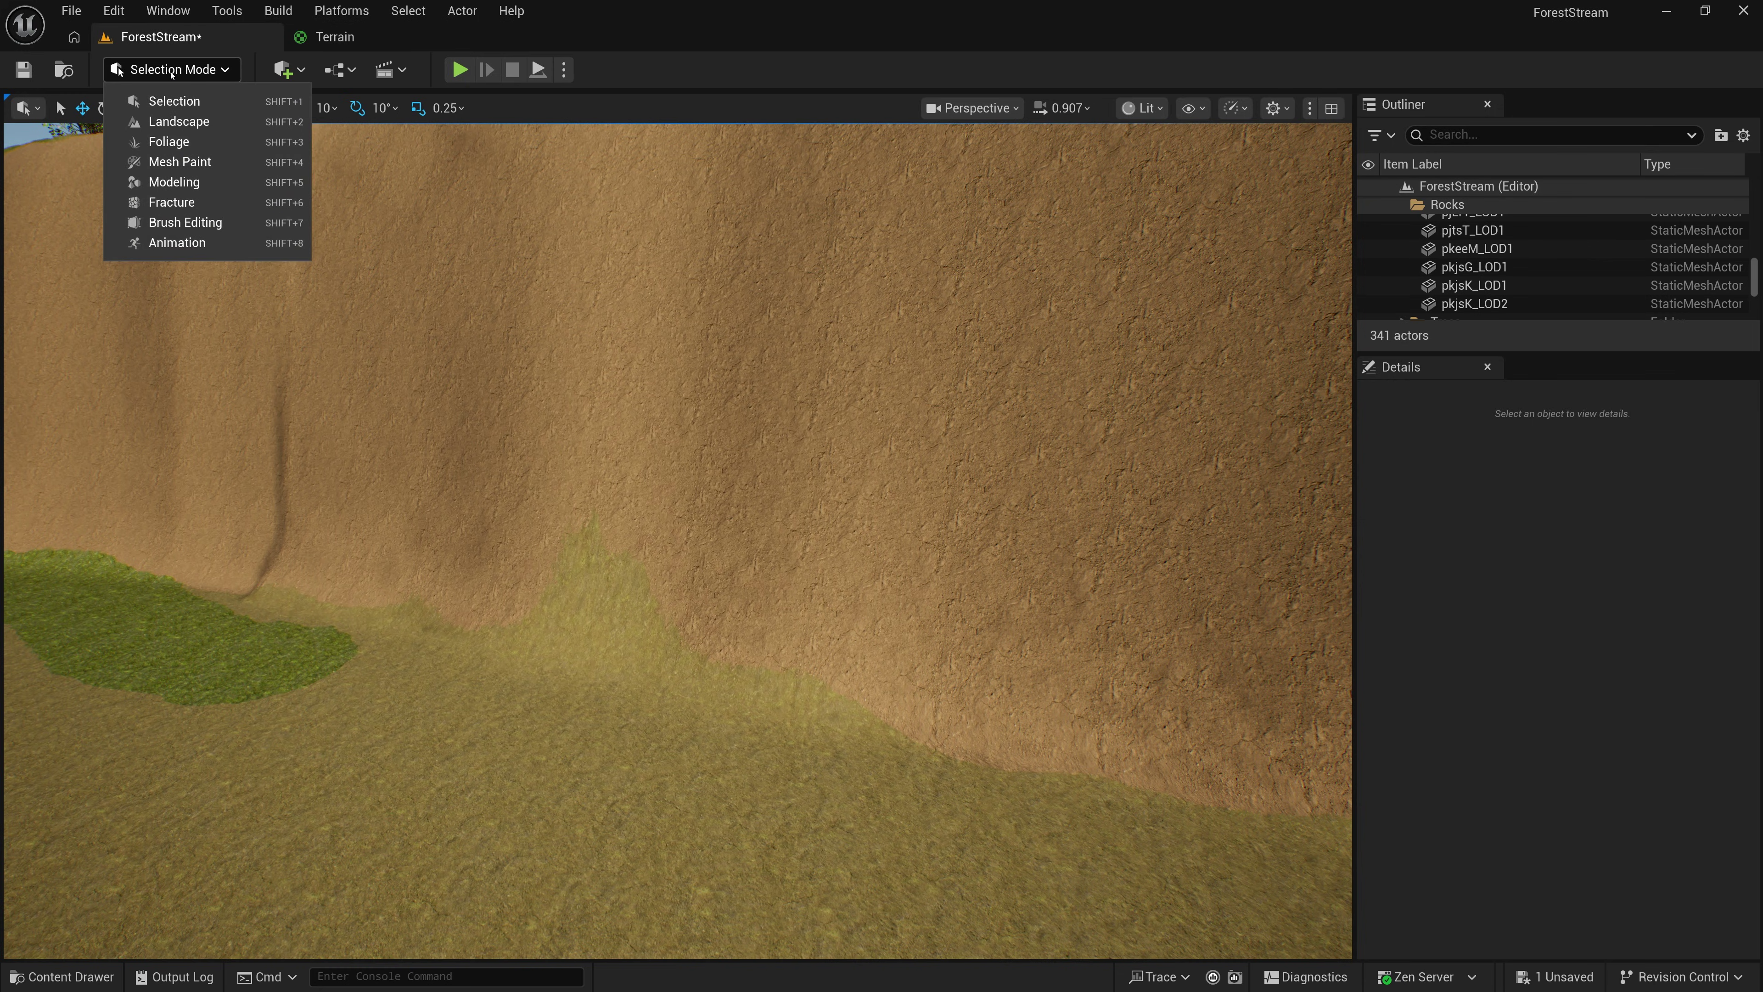
pyautogui.click(178, 122)
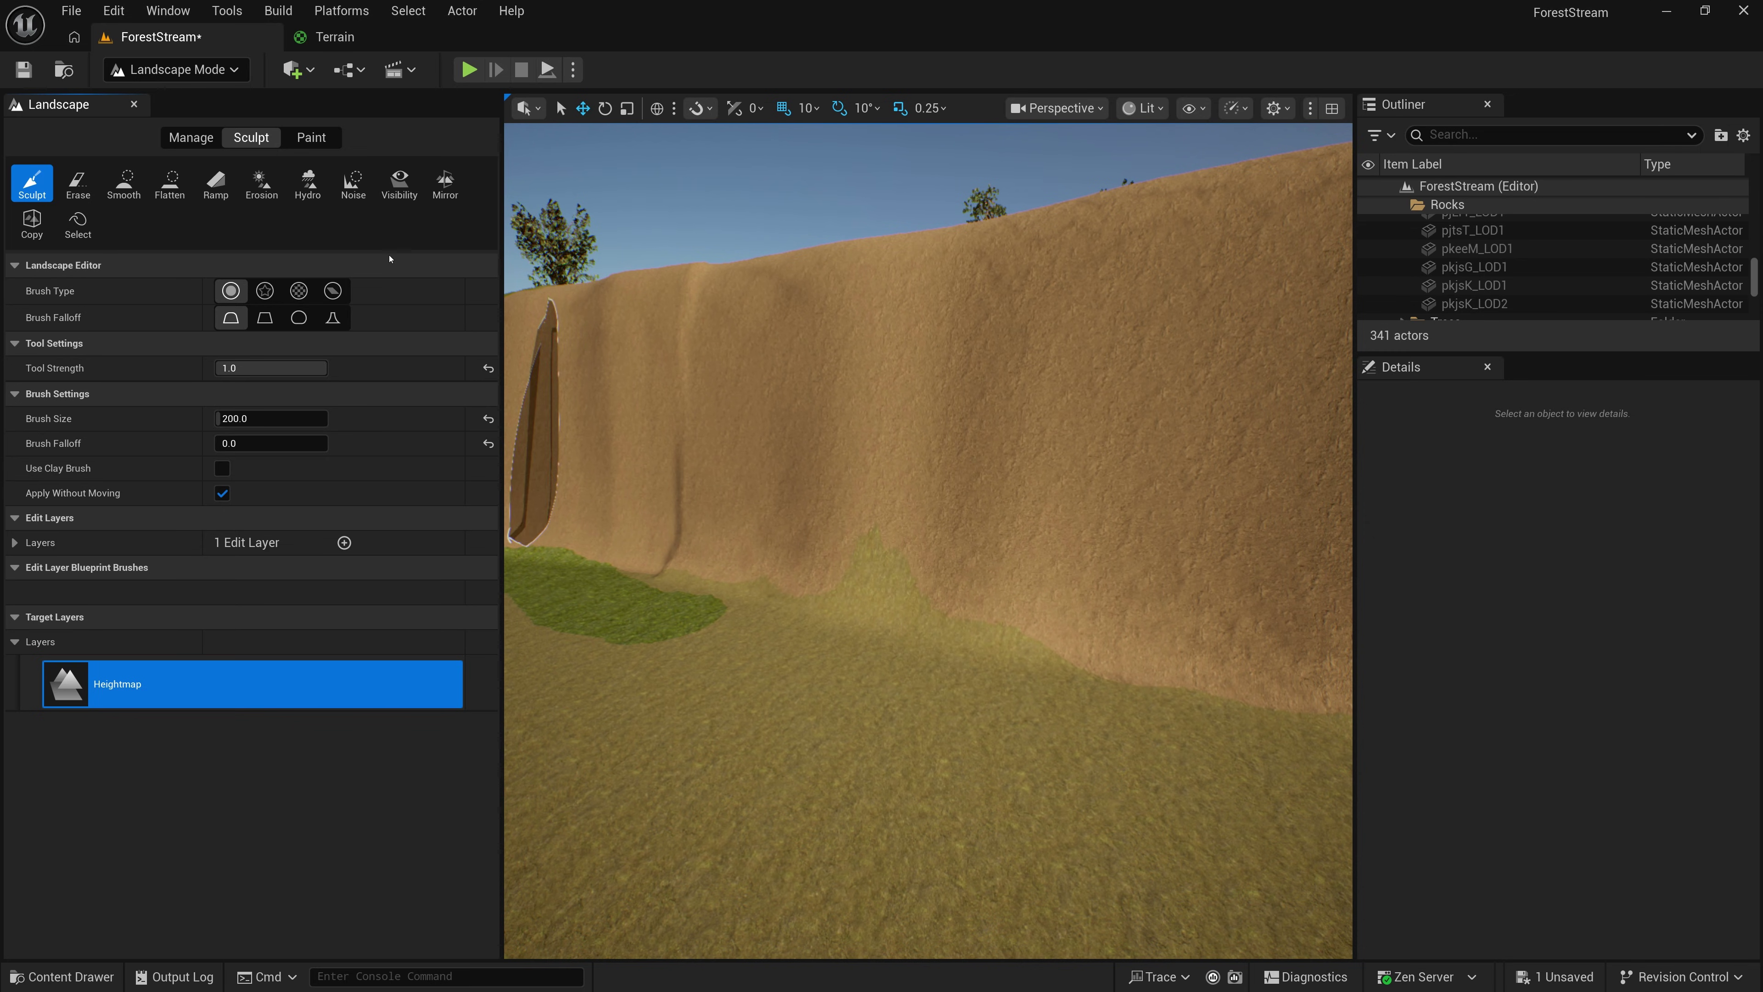
pyautogui.click(401, 193)
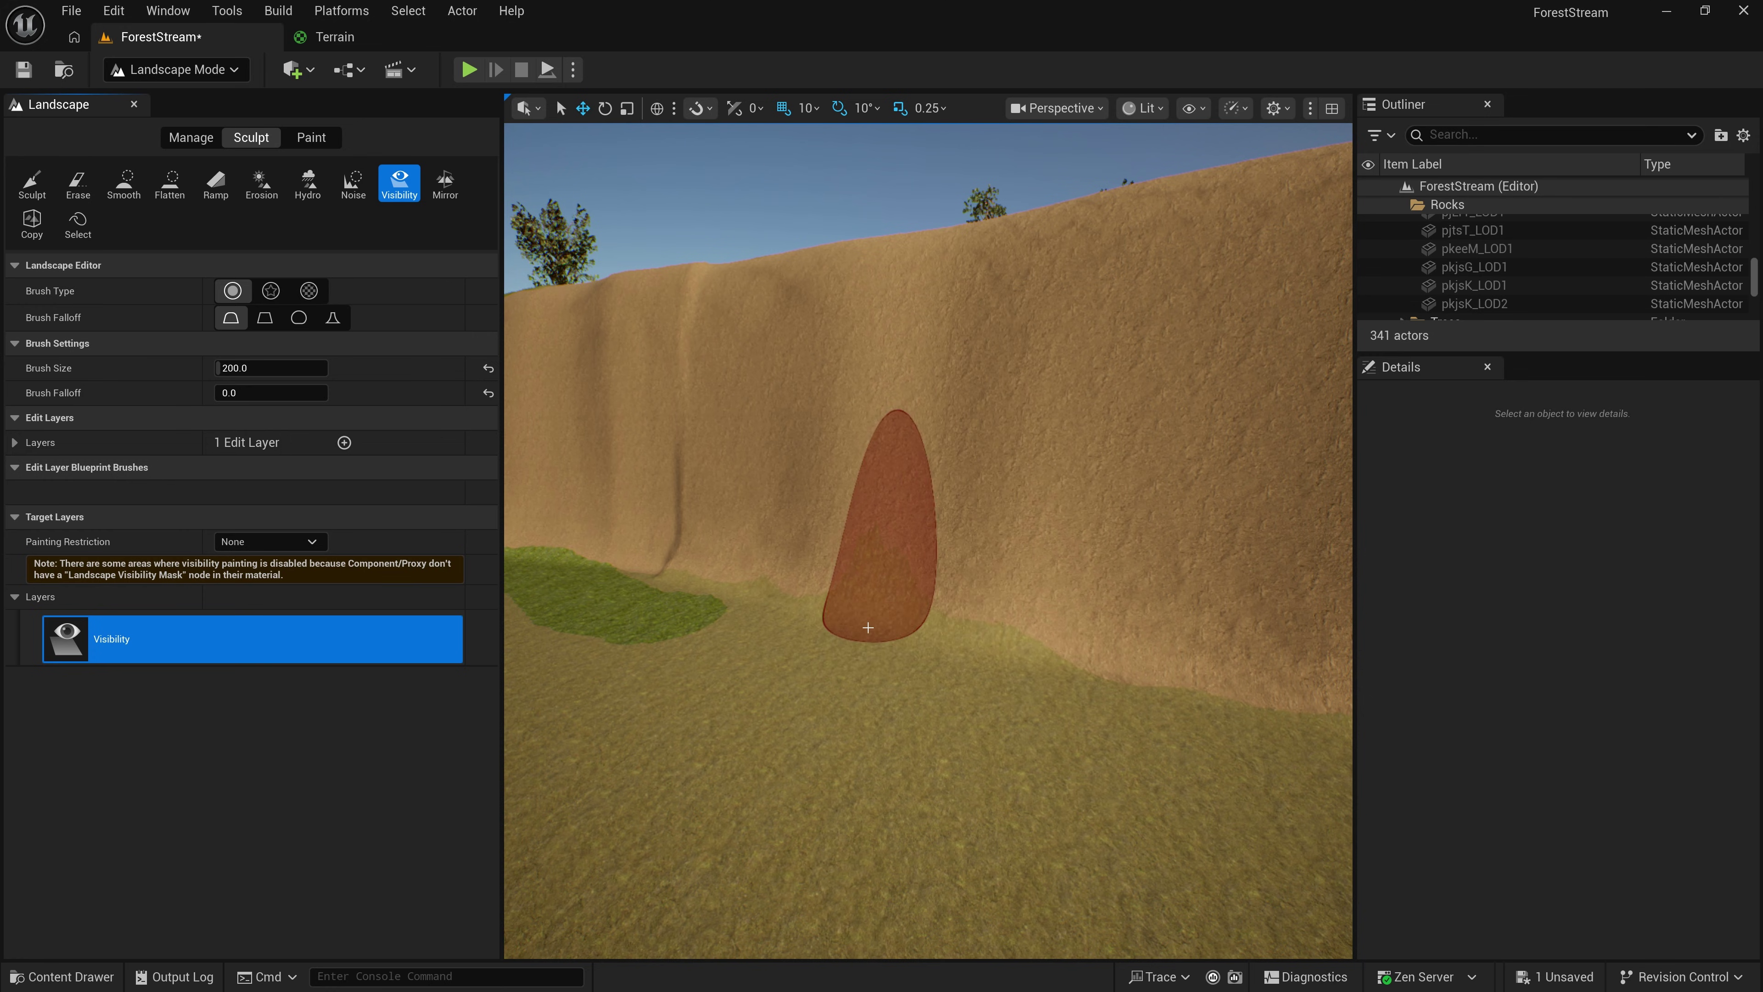
# Paint a Visibility hole area at the cliff base above the grass, undoing the stray stroke.
pyautogui.press('w')
pyautogui.moveTo(868, 627); pyautogui.dragTo(872, 619, button='right')
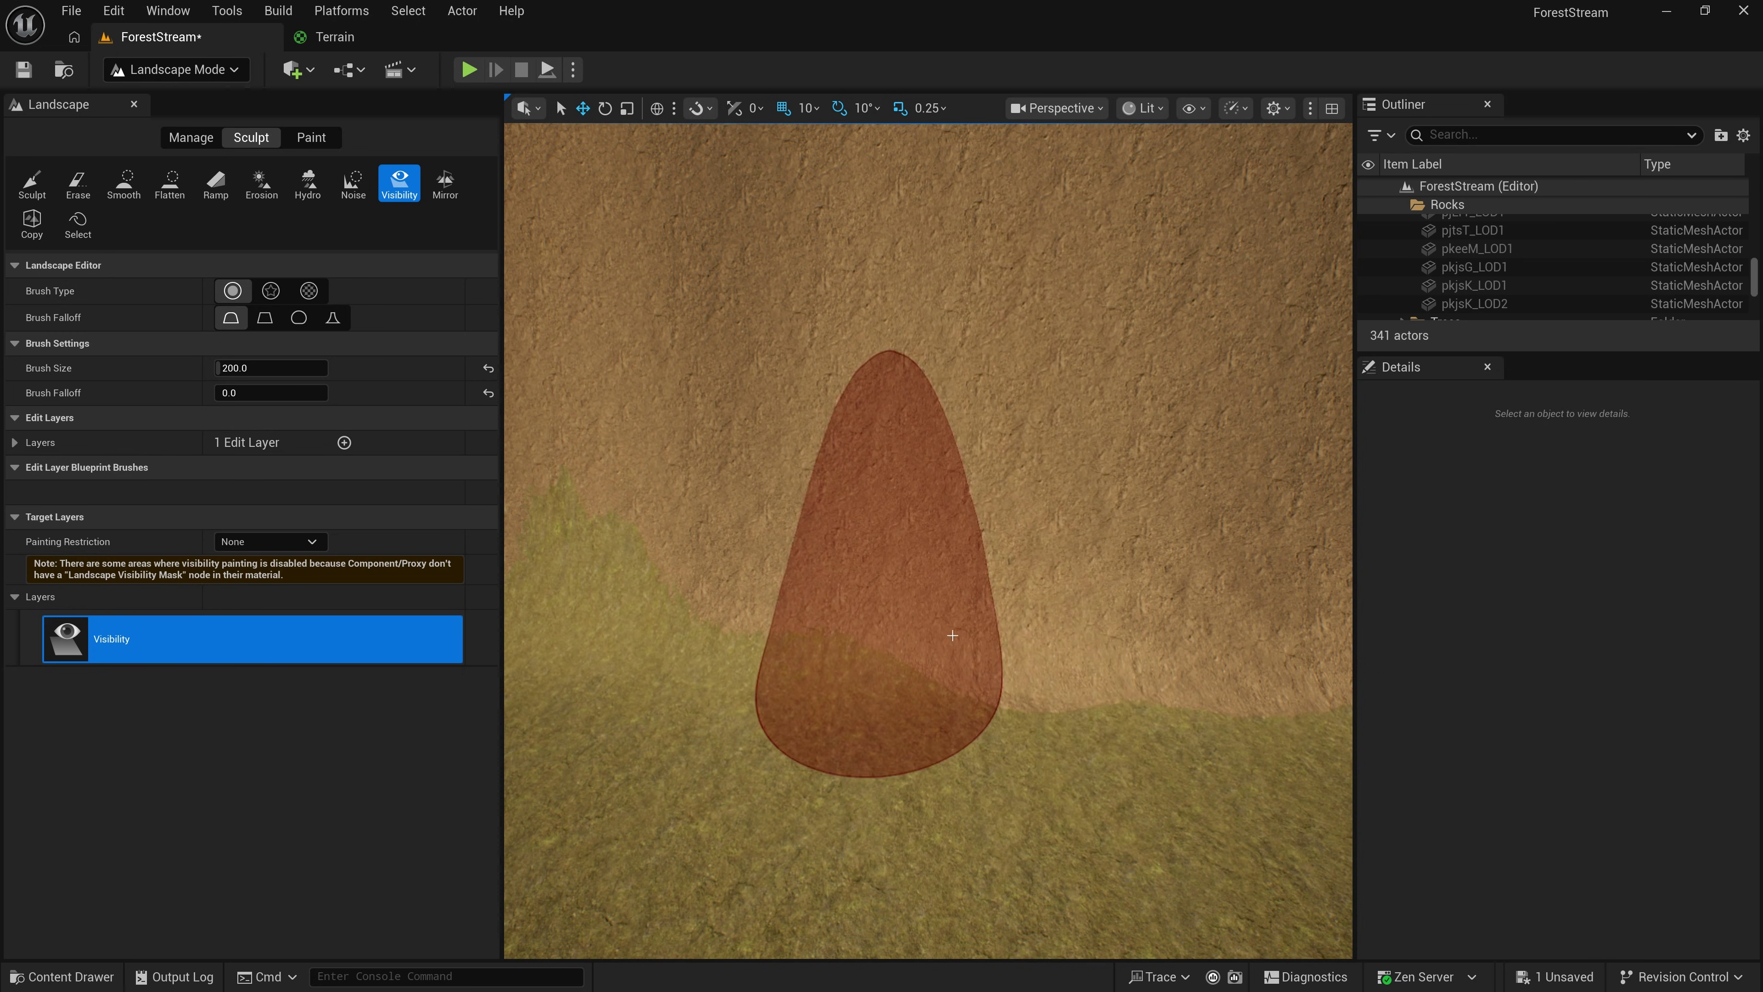
pyautogui.moveTo(952, 630); pyautogui.dragTo(878, 573, button='right')
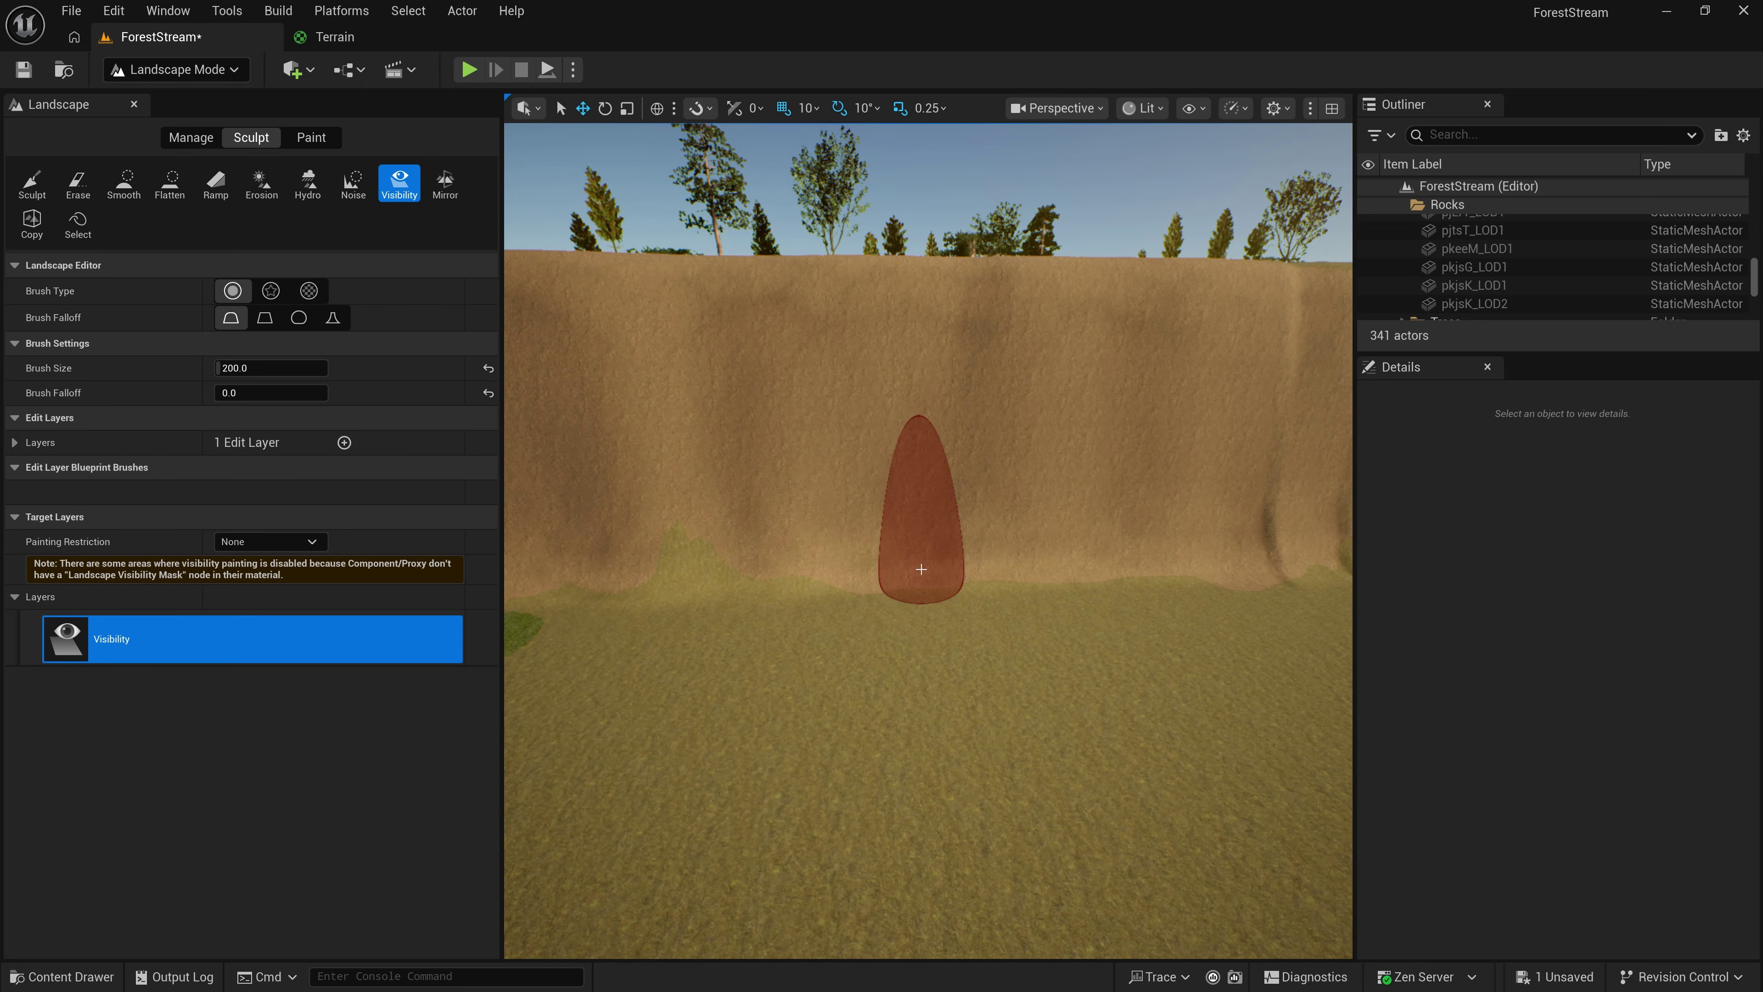
pyautogui.hotkey('ctrl', 'z')
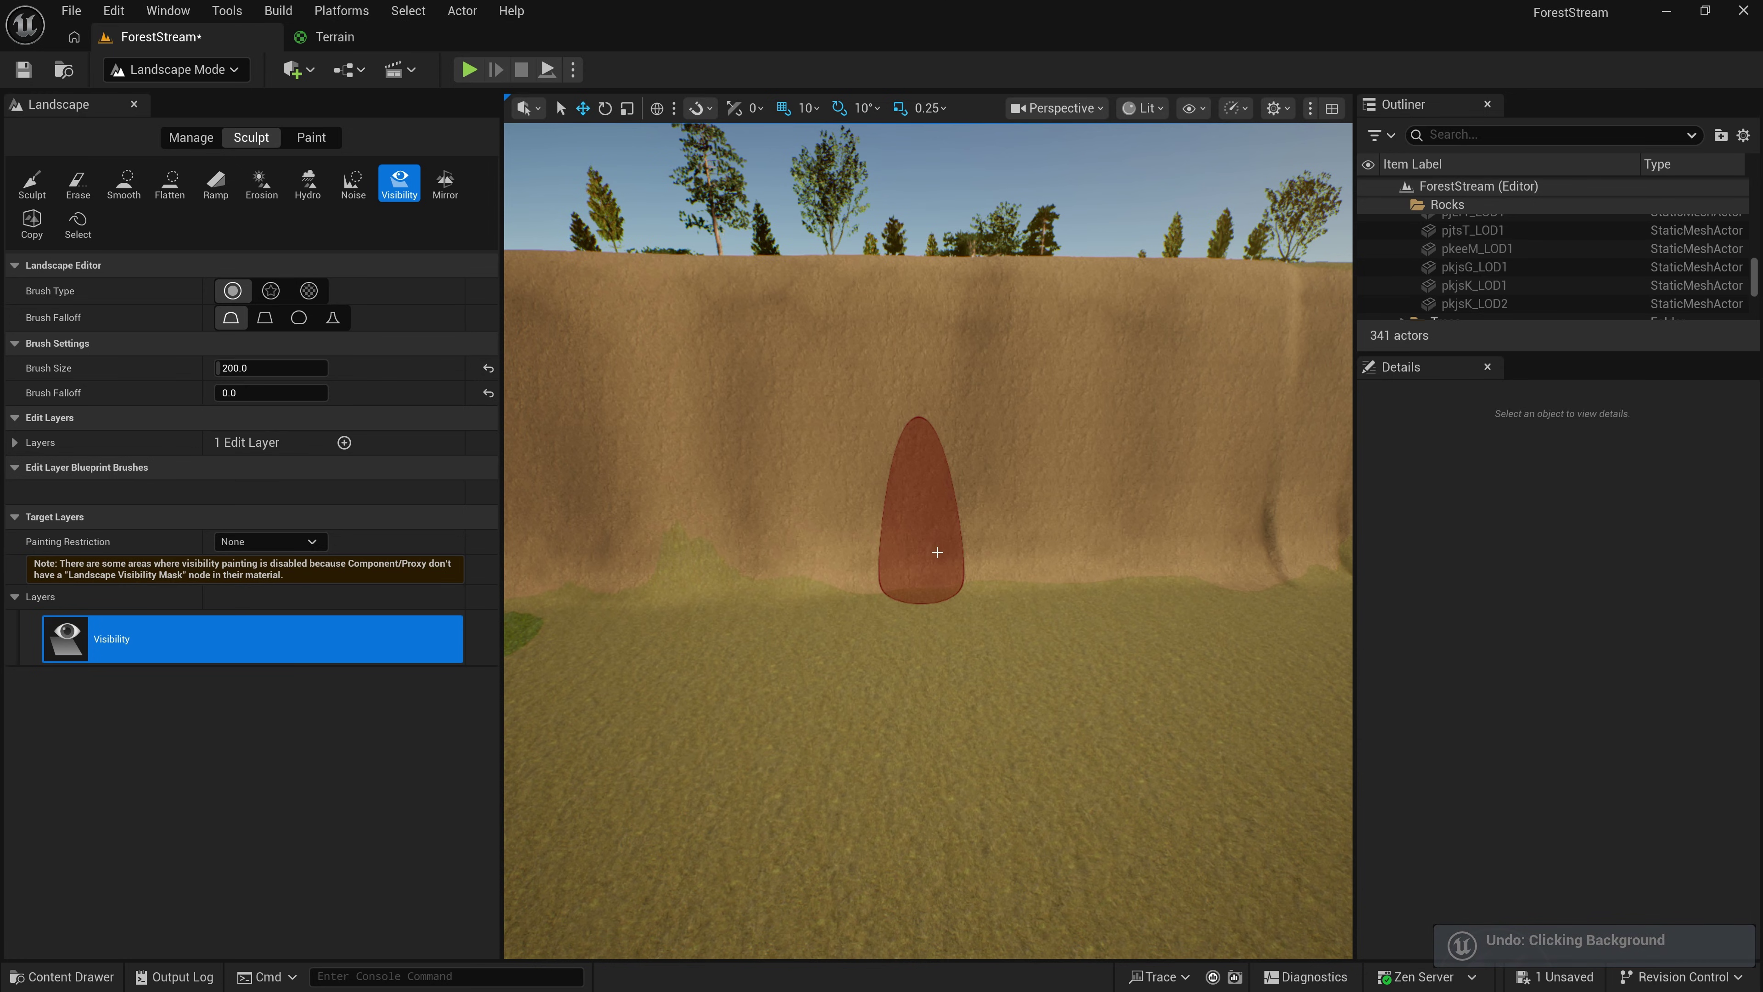
pyautogui.moveTo(921, 569)
pyautogui.mouseDown(button='right')
pyautogui.moveTo(868, 564)
pyautogui.moveTo(857, 583)
pyautogui.mouseUp(button='right')
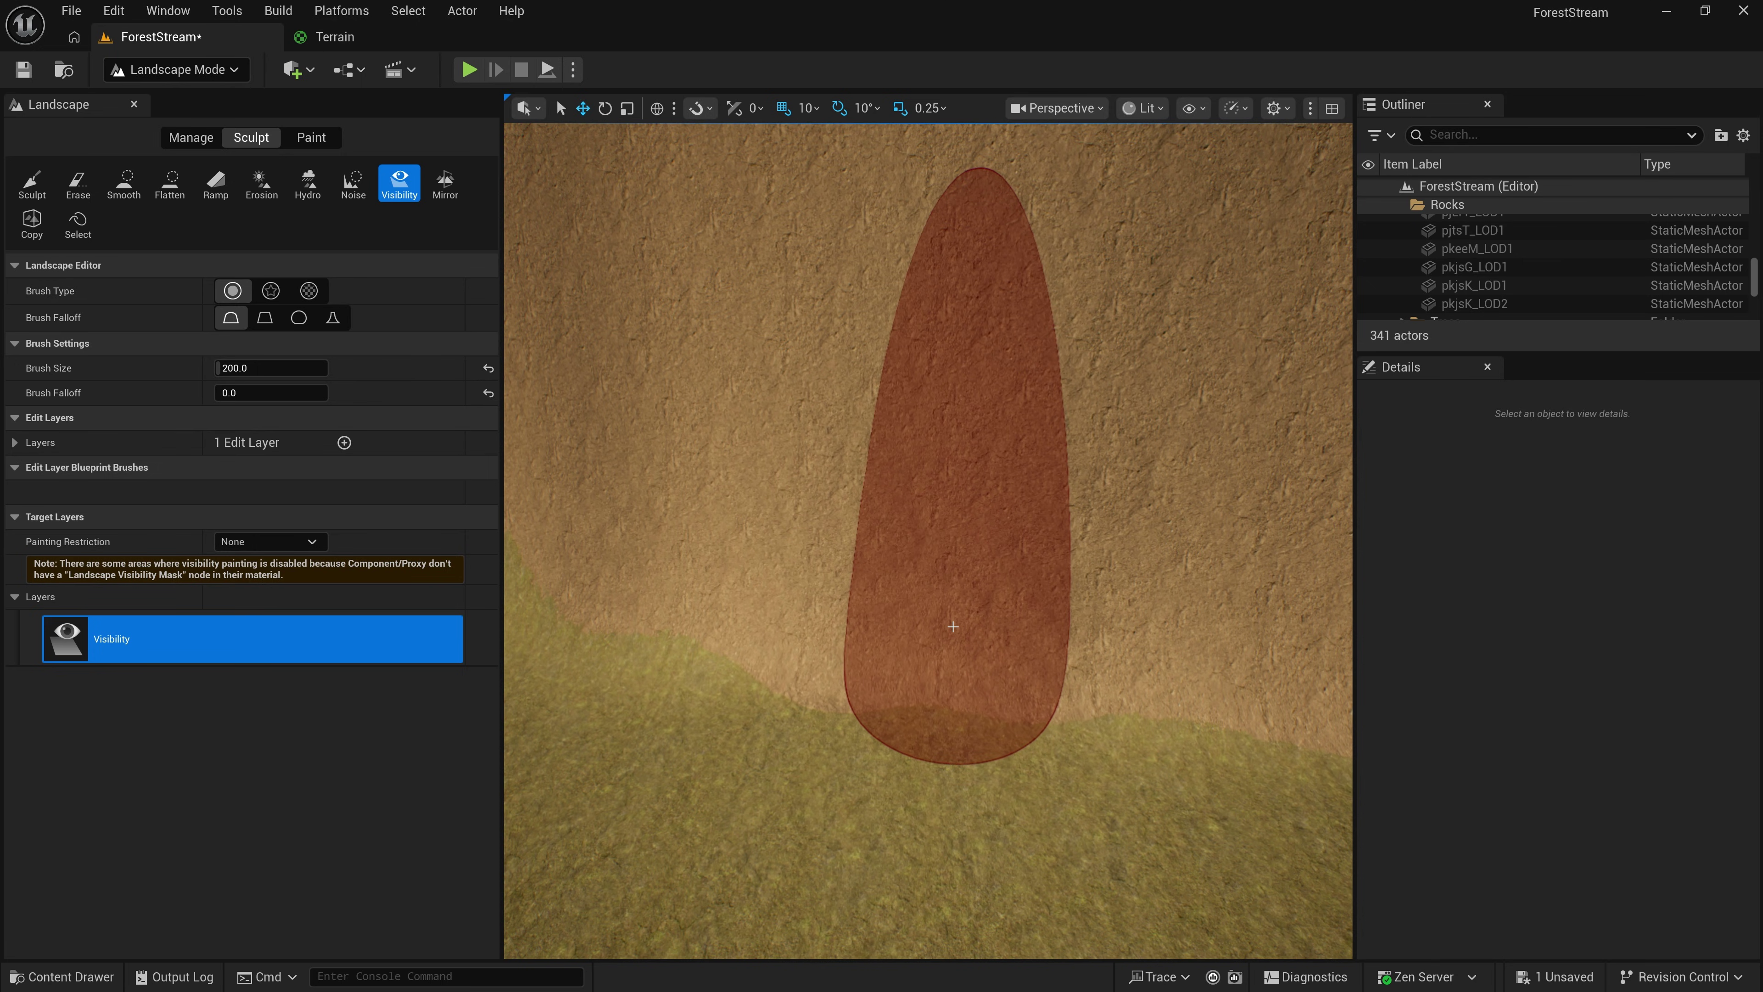
# Open the Terrain material graph and marquee-select each layer's node group.
pyautogui.click(333, 38)
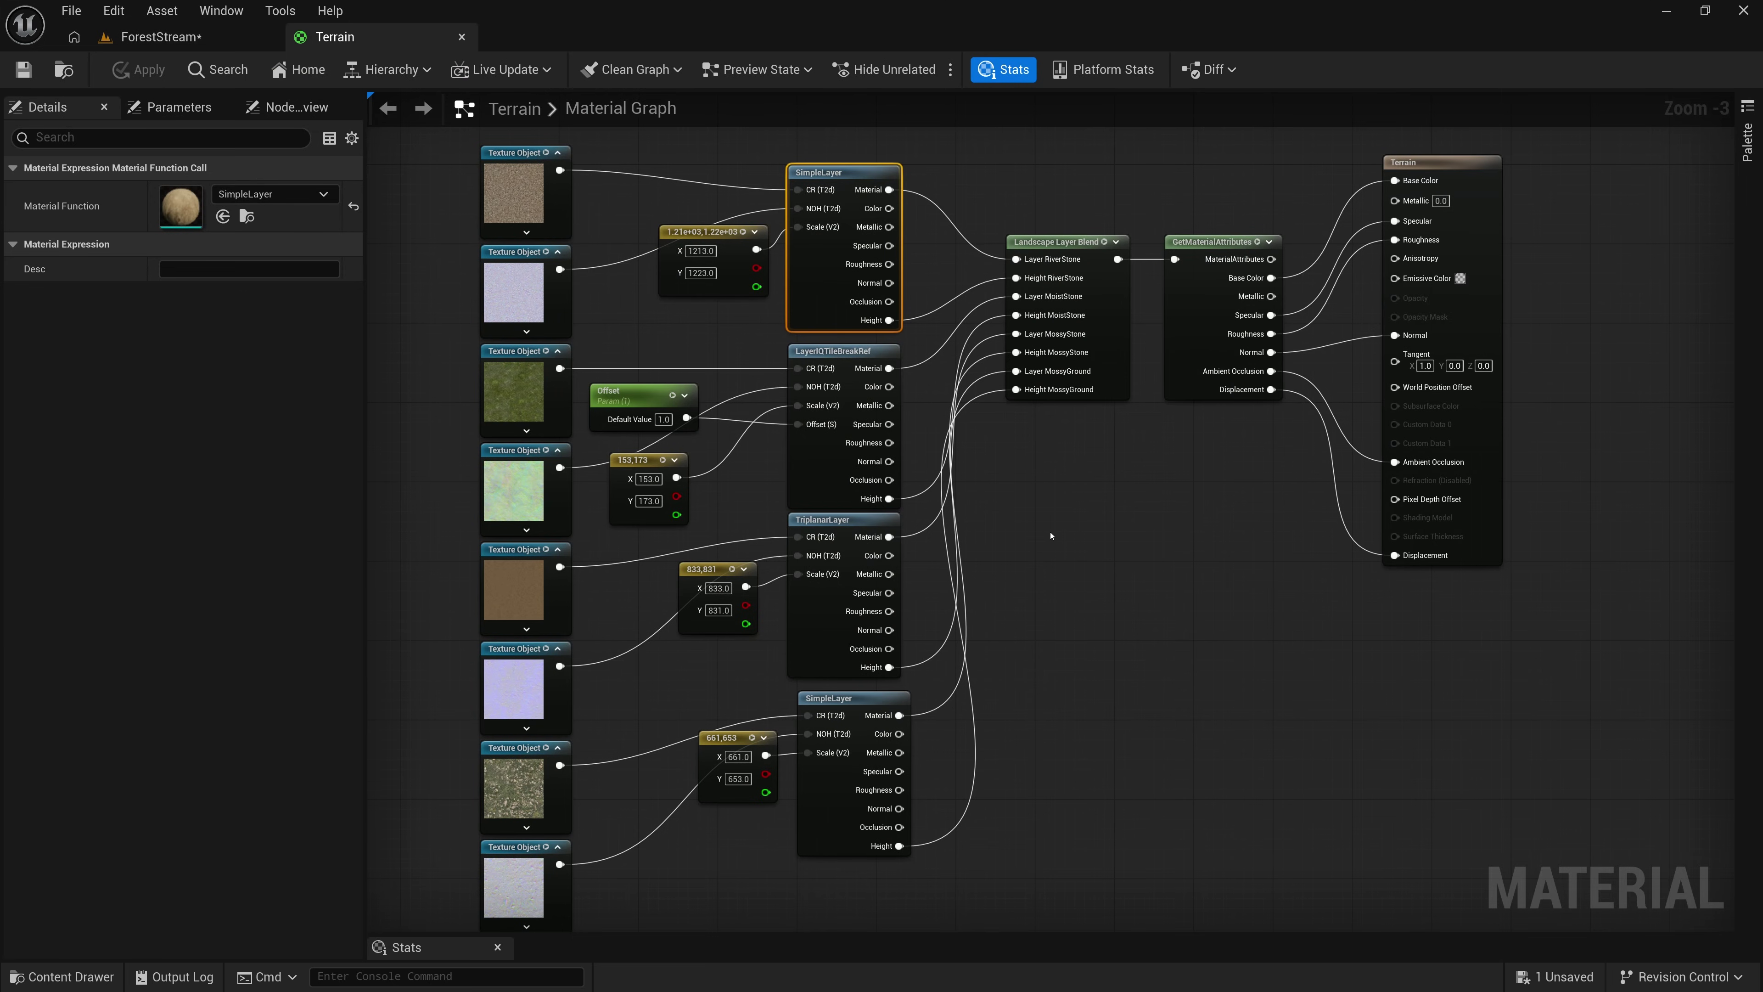
pyautogui.moveTo(1051, 535); pyautogui.dragTo(1134, 530, button='right')
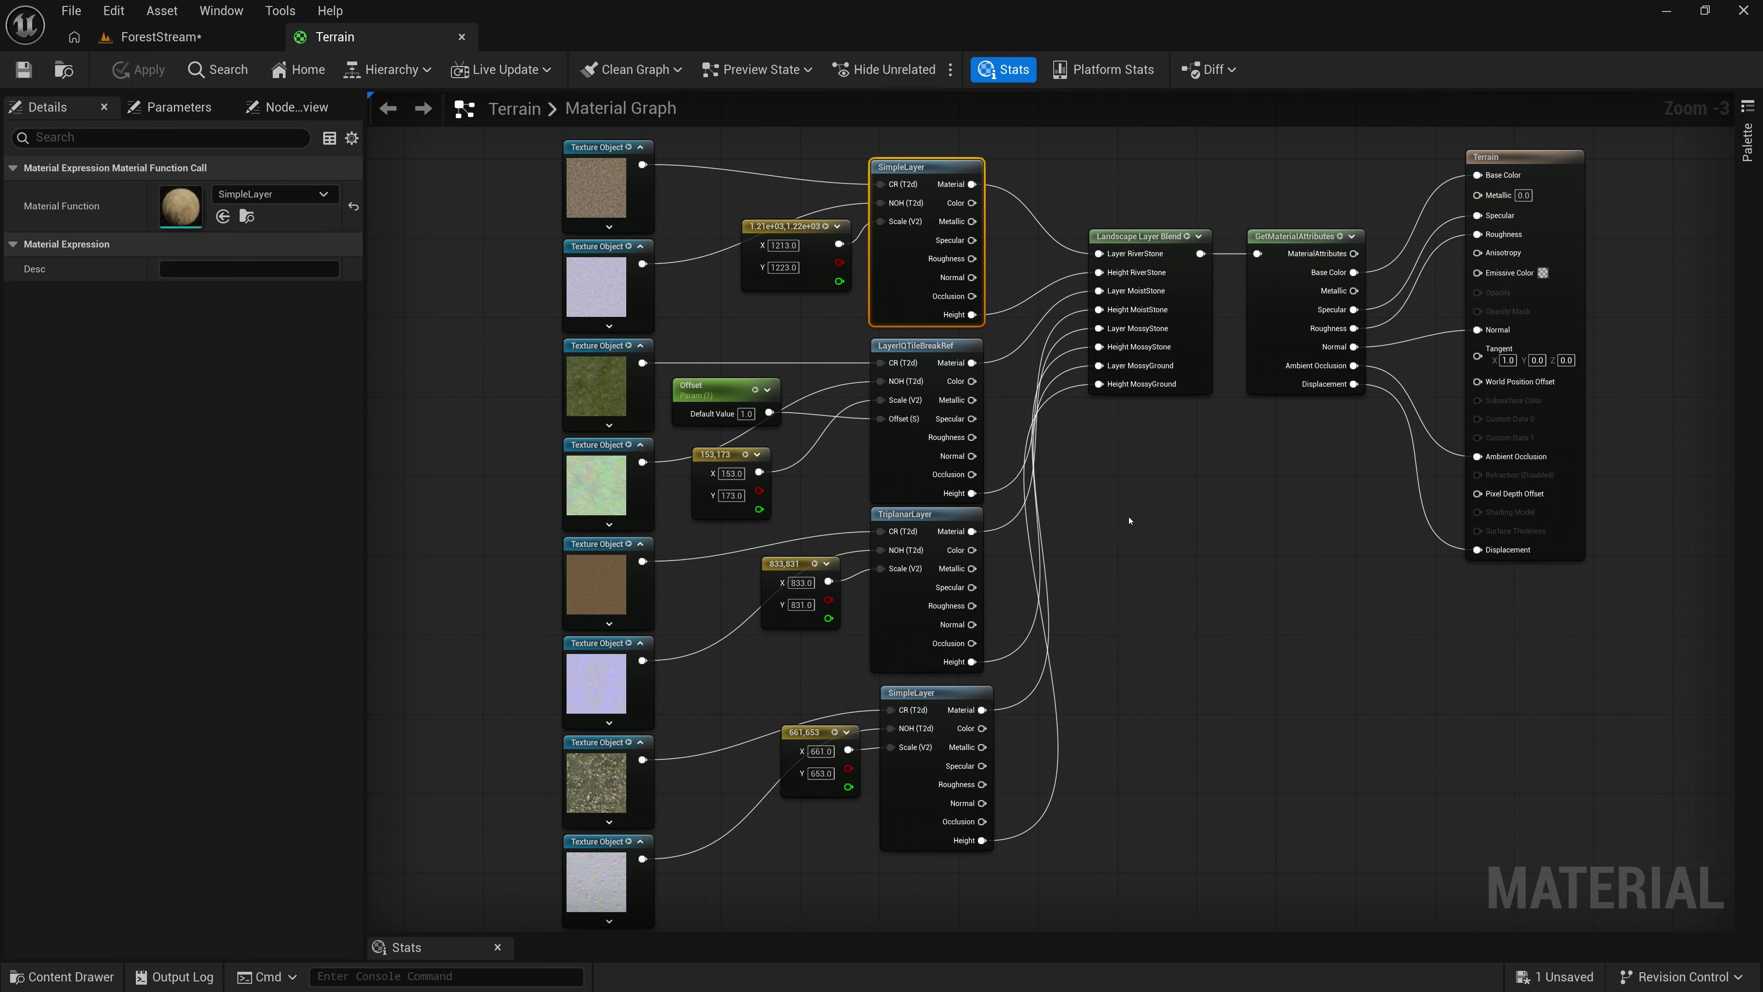
pyautogui.moveTo(514, 160); pyautogui.dragTo(861, 282)
pyautogui.moveTo(522, 362); pyautogui.dragTo(917, 461)
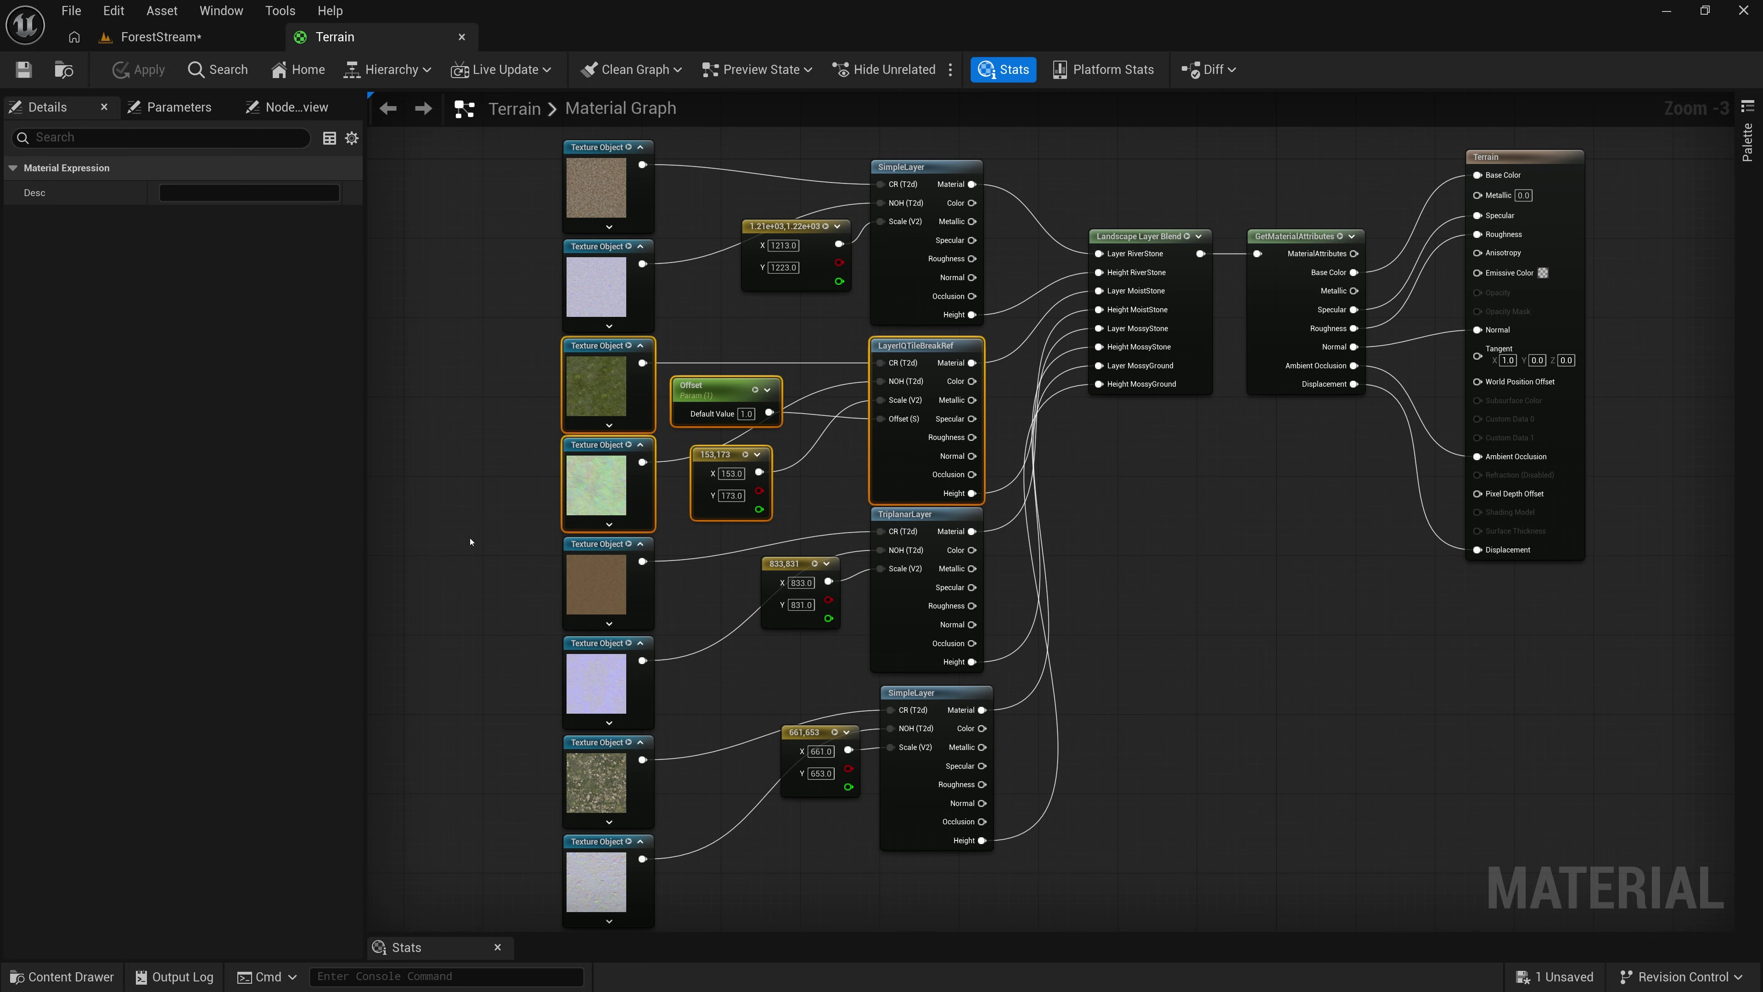
pyautogui.moveTo(504, 175); pyautogui.dragTo(937, 285)
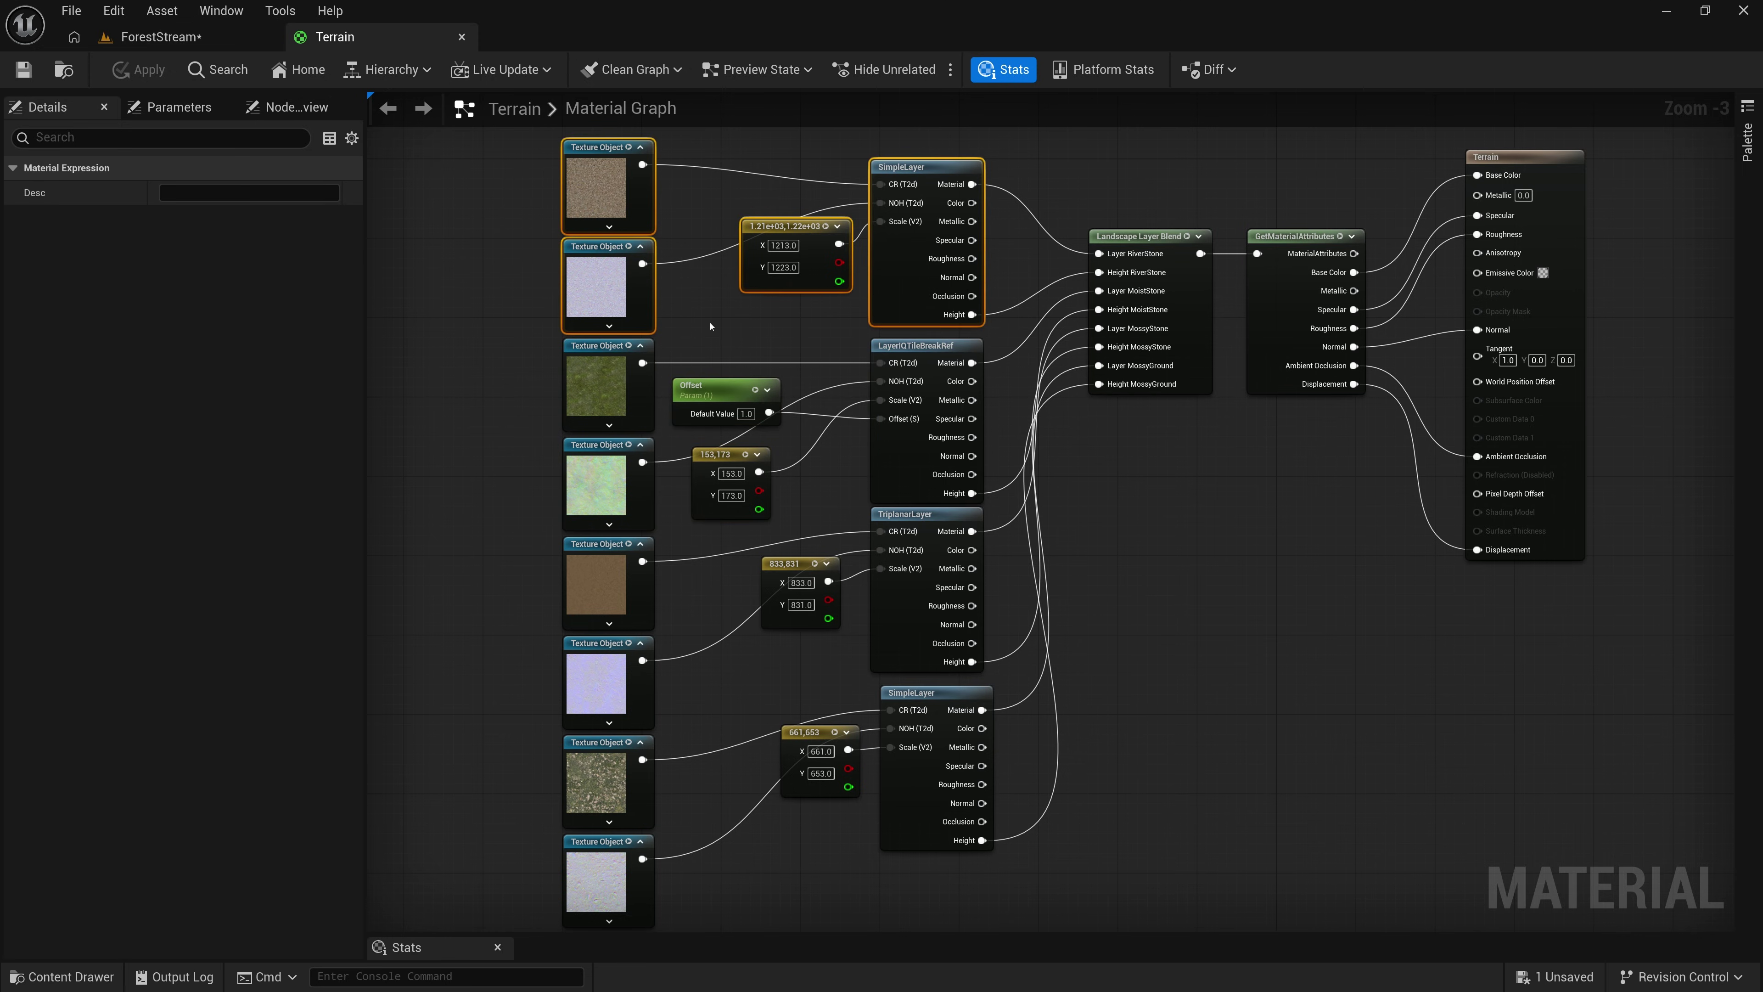
pyautogui.moveTo(481, 387); pyautogui.dragTo(861, 490)
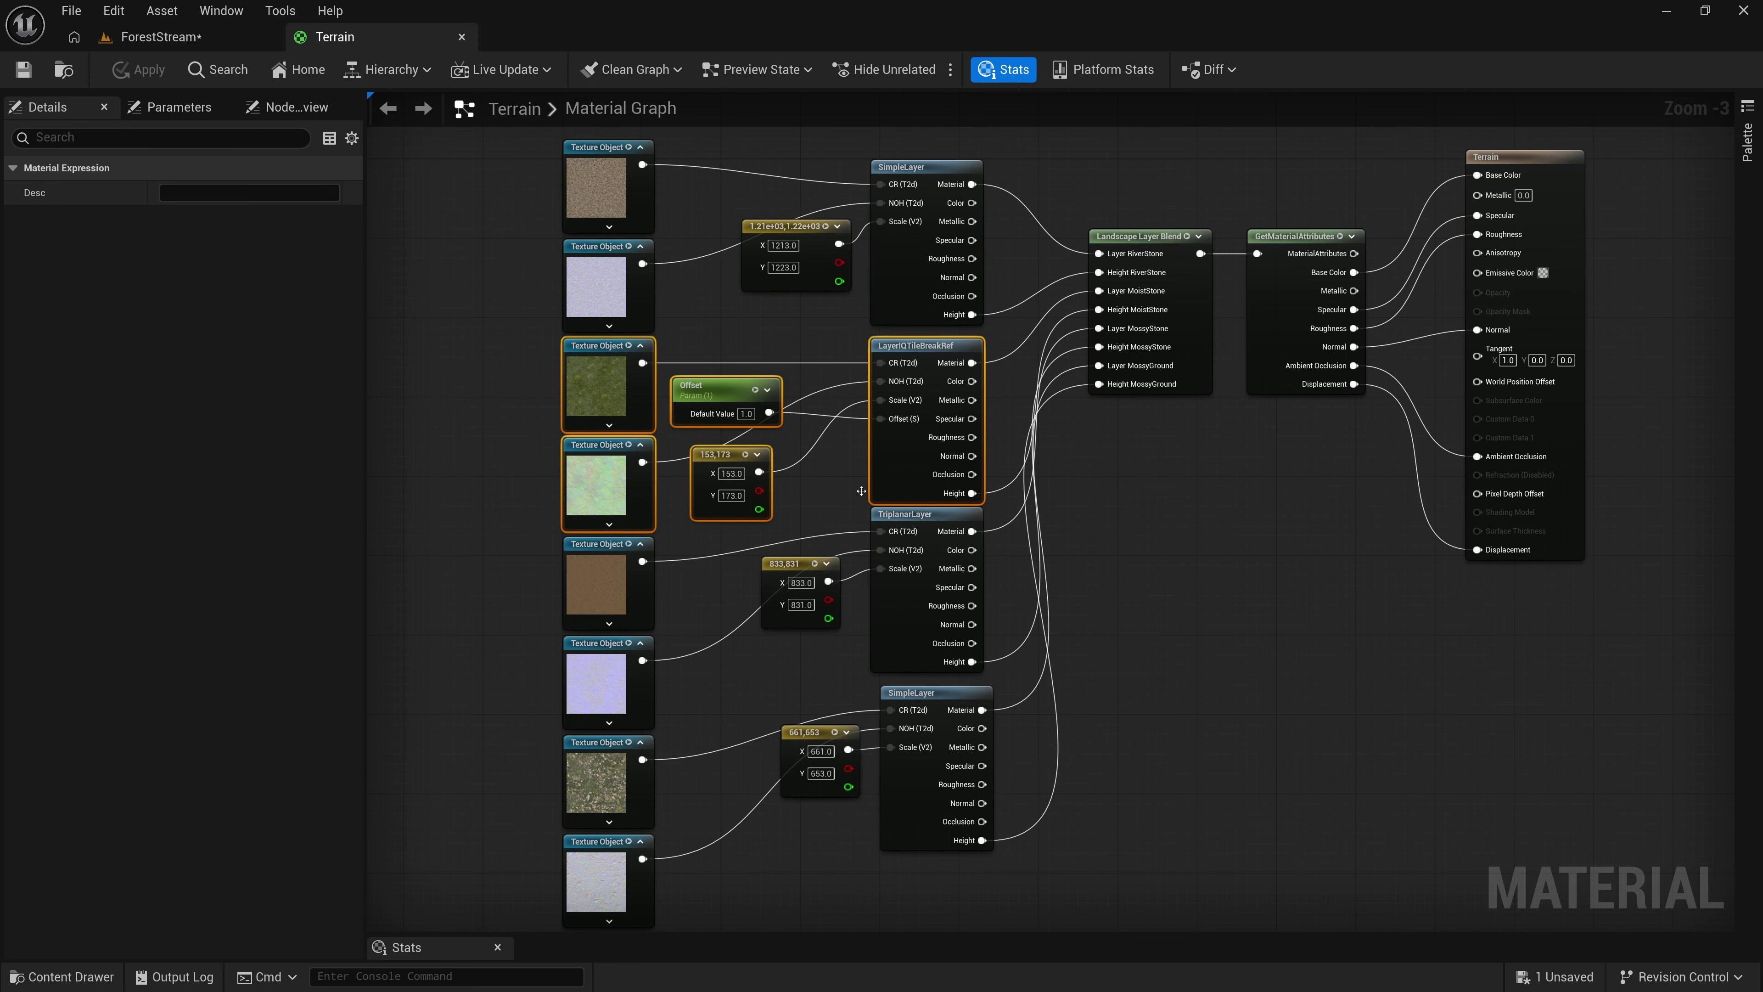
pyautogui.moveTo(525, 564); pyautogui.dragTo(899, 663)
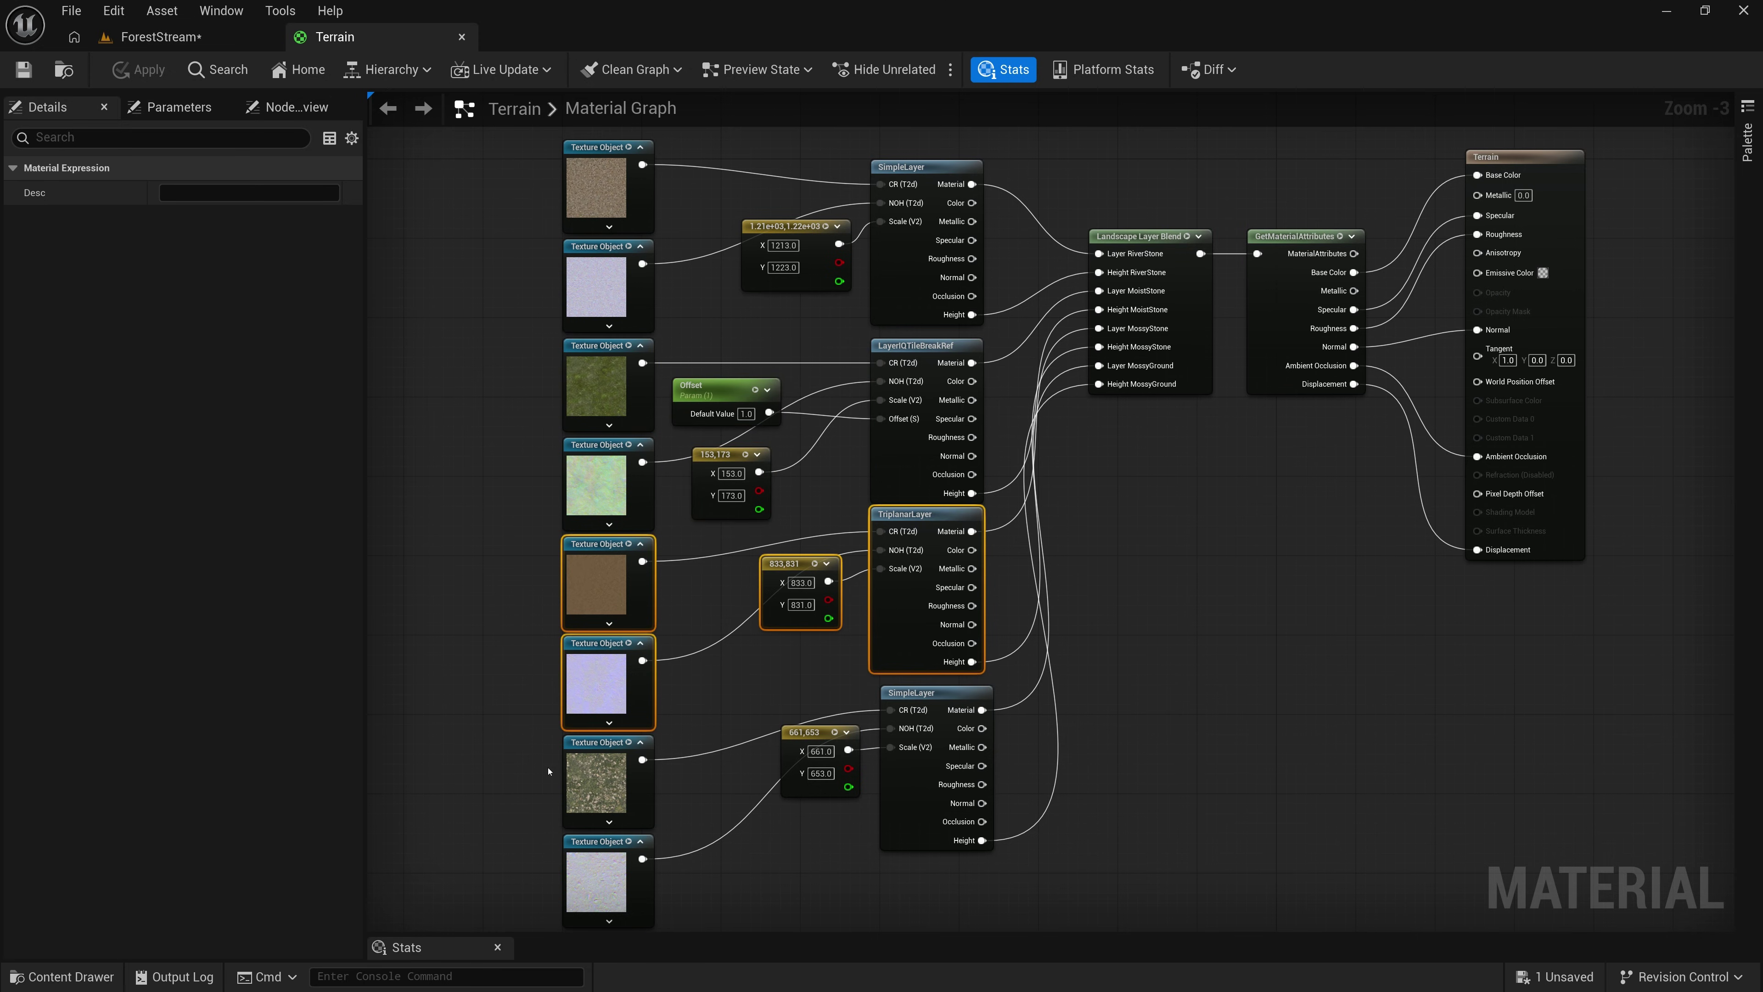
pyautogui.moveTo(531, 776); pyautogui.dragTo(962, 867)
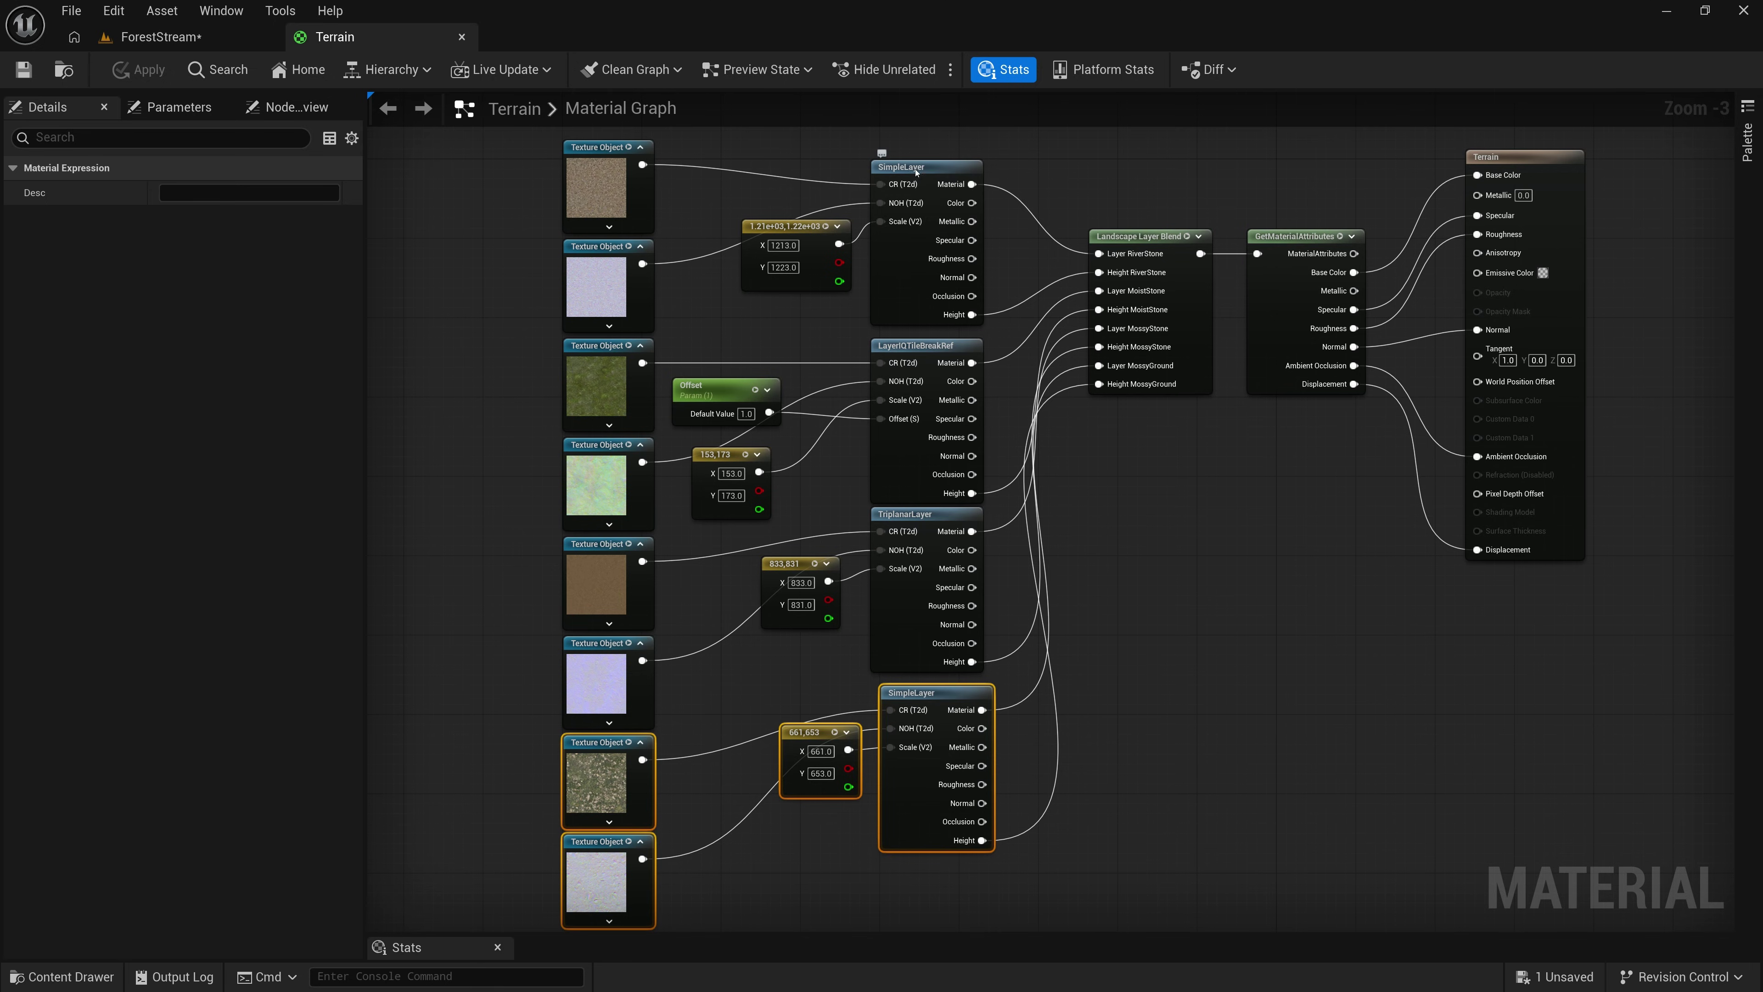
# Inspect the SimpleLayer, LayerIQTileBreakRef, TriplanarLayer and bottom SimpleLayer nodes, then the material's Details.
pyautogui.click(913, 202)
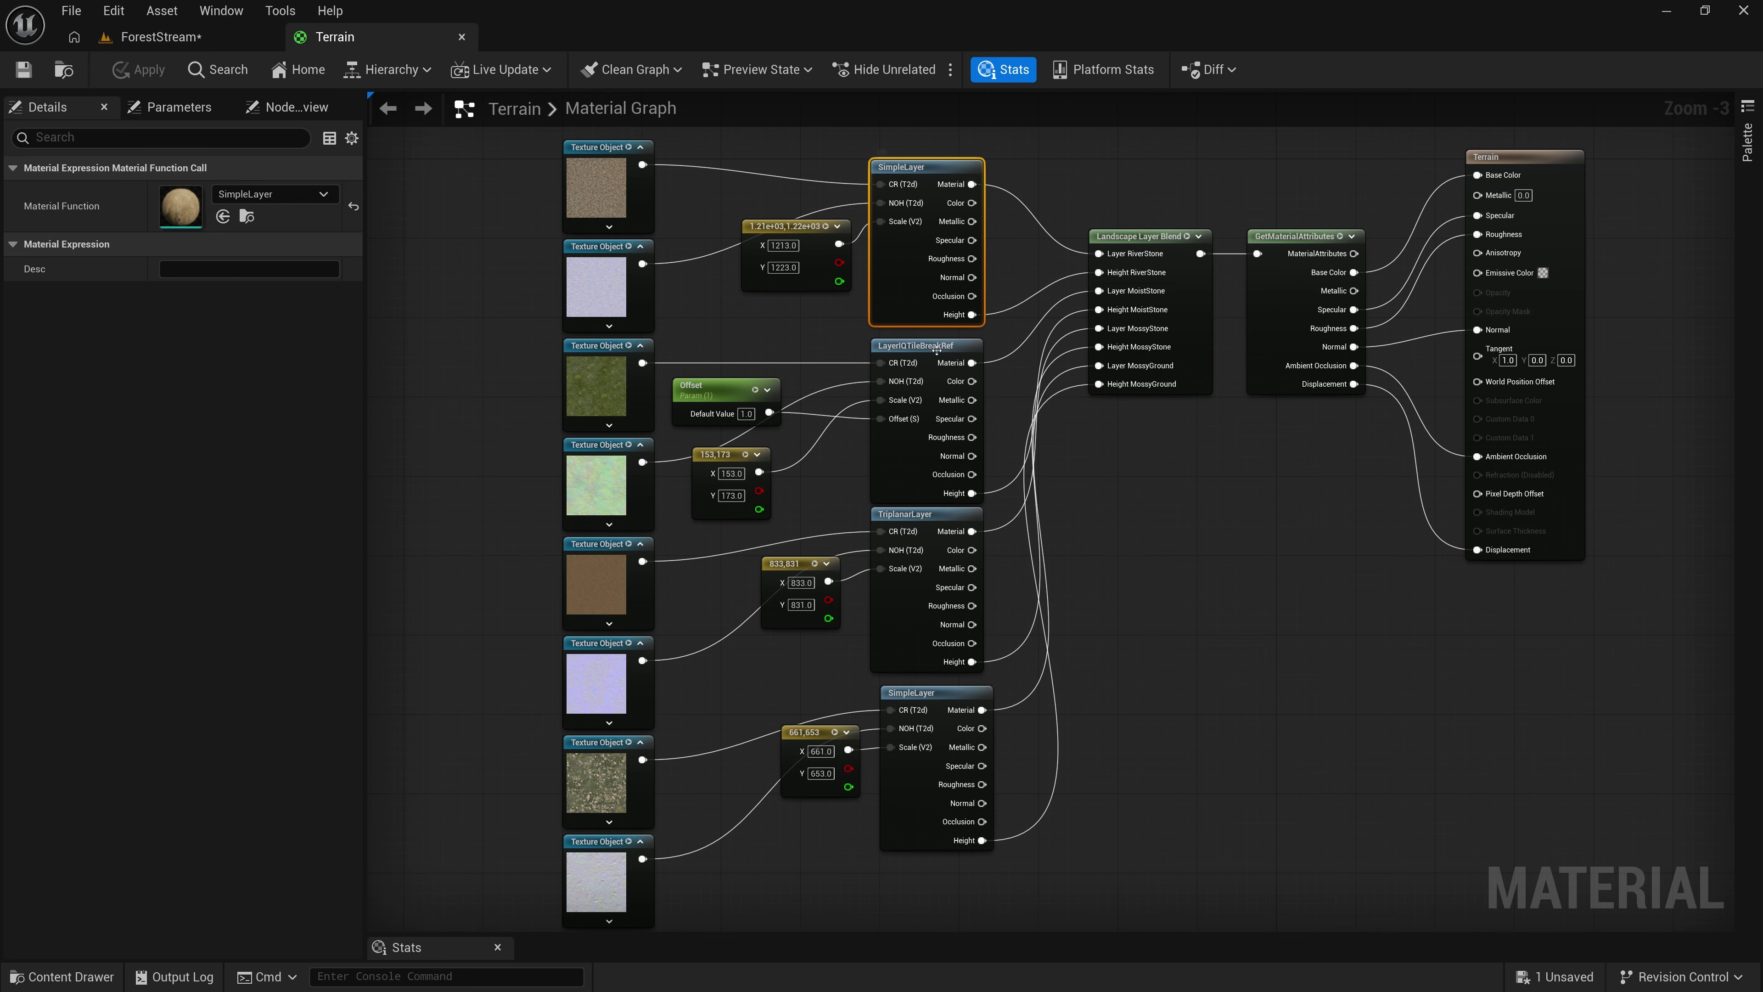
pyautogui.click(917, 349)
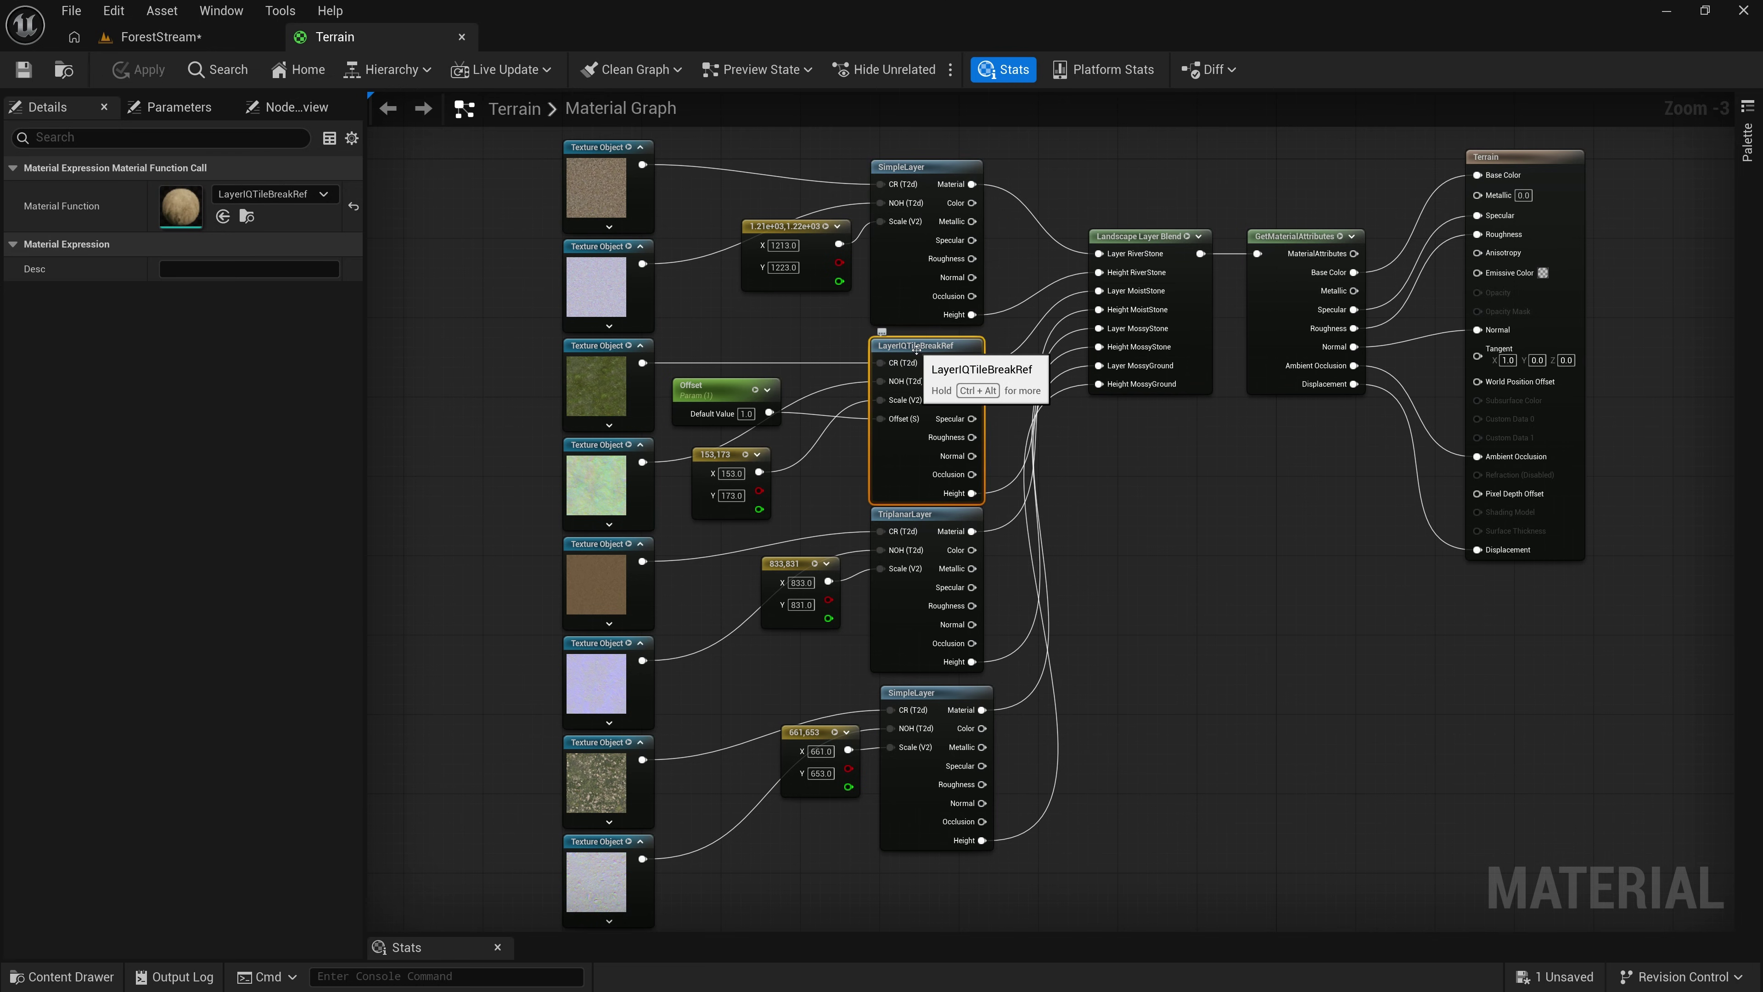
pyautogui.scroll(2, 916, 350)
pyautogui.scroll(1, 917, 349)
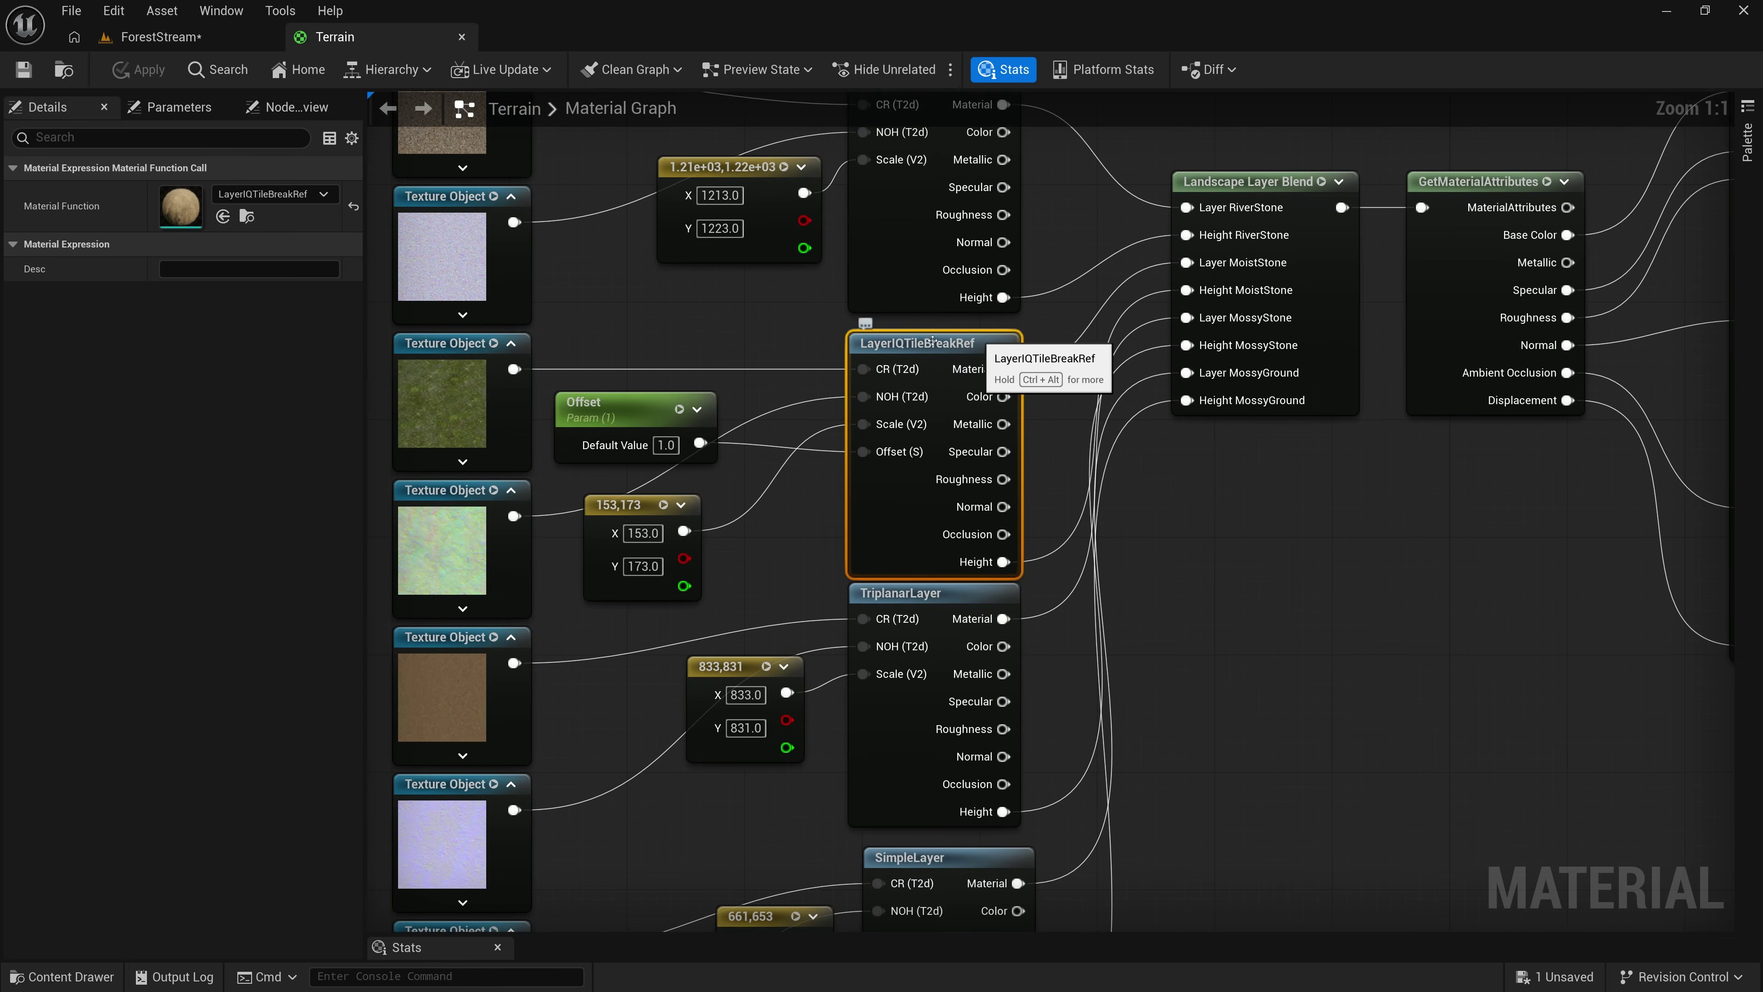
pyautogui.moveTo(991, 509); pyautogui.dragTo(988, 322, button='right')
pyautogui.click(920, 407)
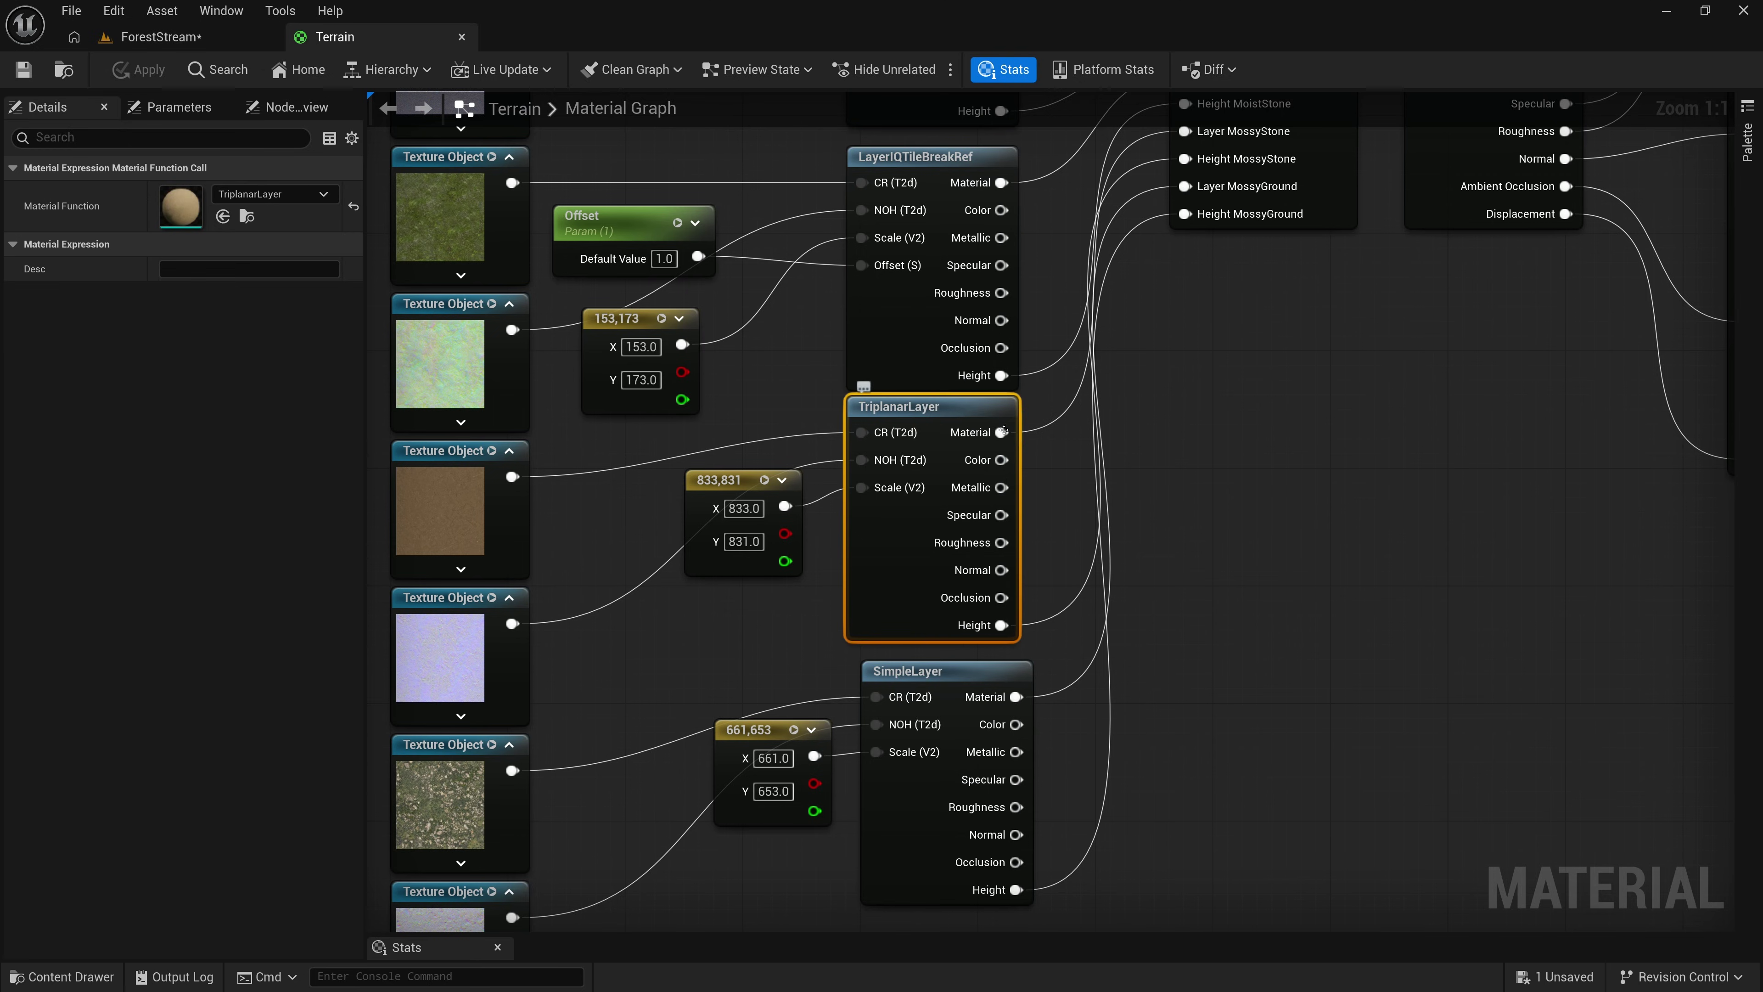
pyautogui.moveTo(968, 612); pyautogui.dragTo(975, 459, button='right')
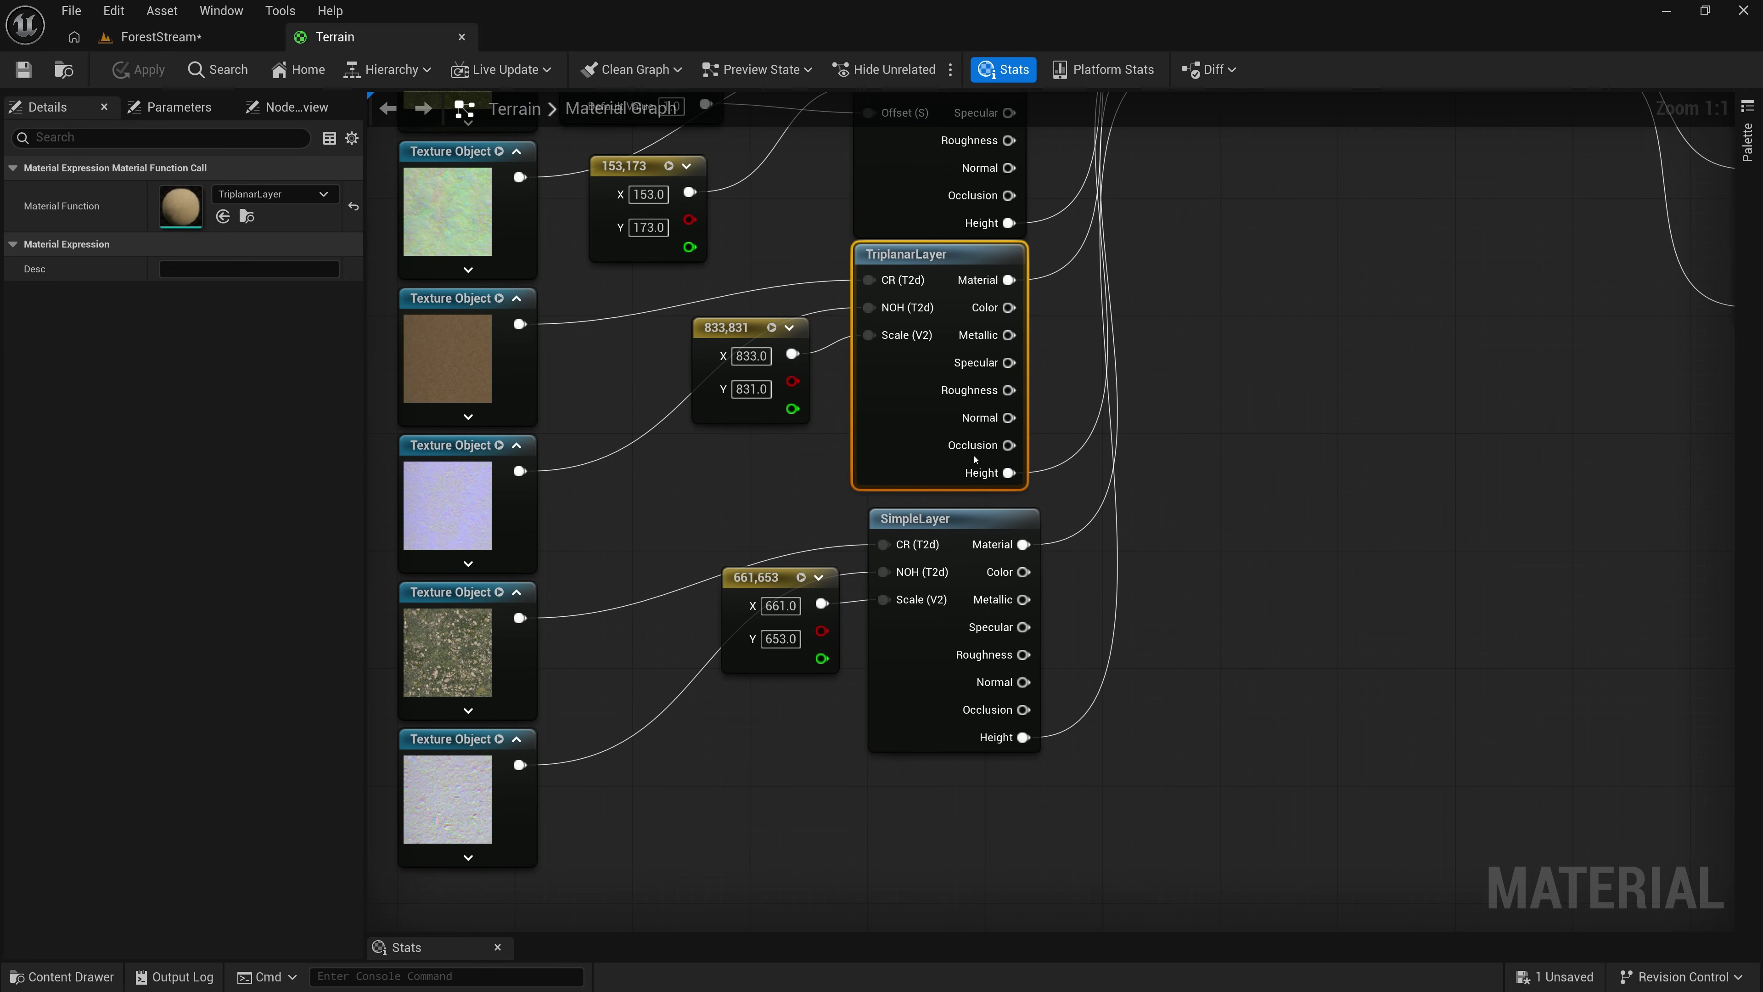
pyautogui.click(942, 518)
pyautogui.scroll(-3, 1130, 512)
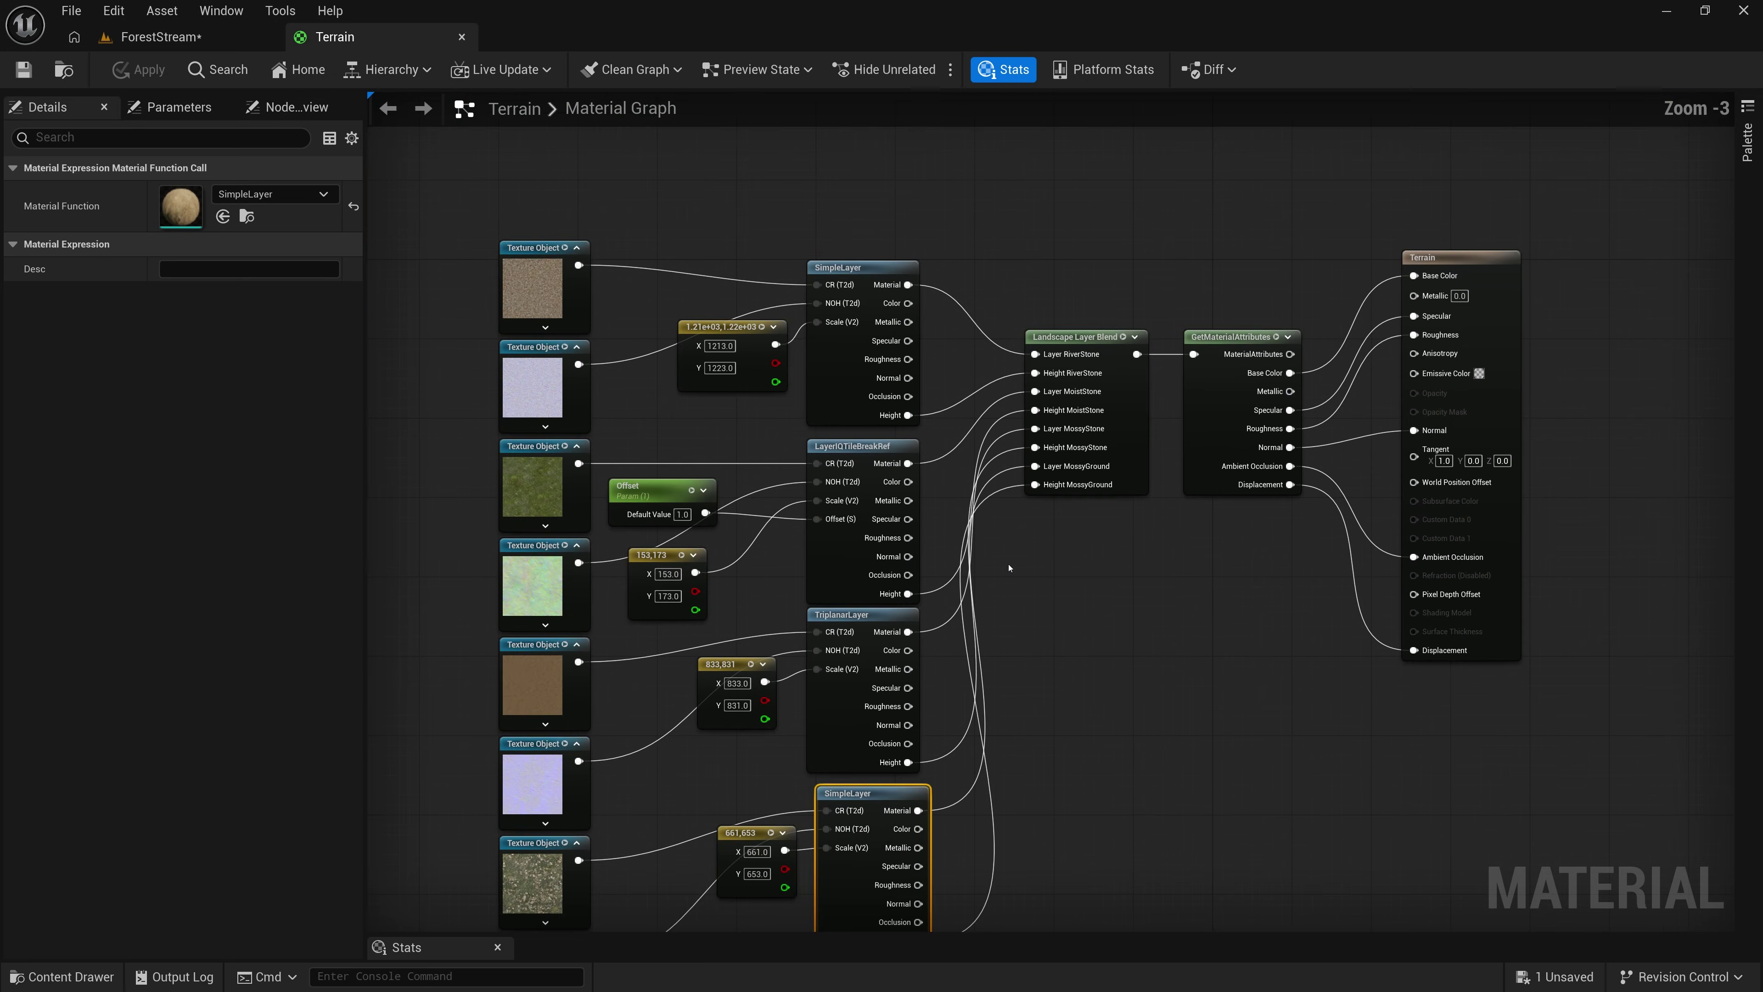
pyautogui.moveTo(1031, 582); pyautogui.dragTo(957, 492, button='right')
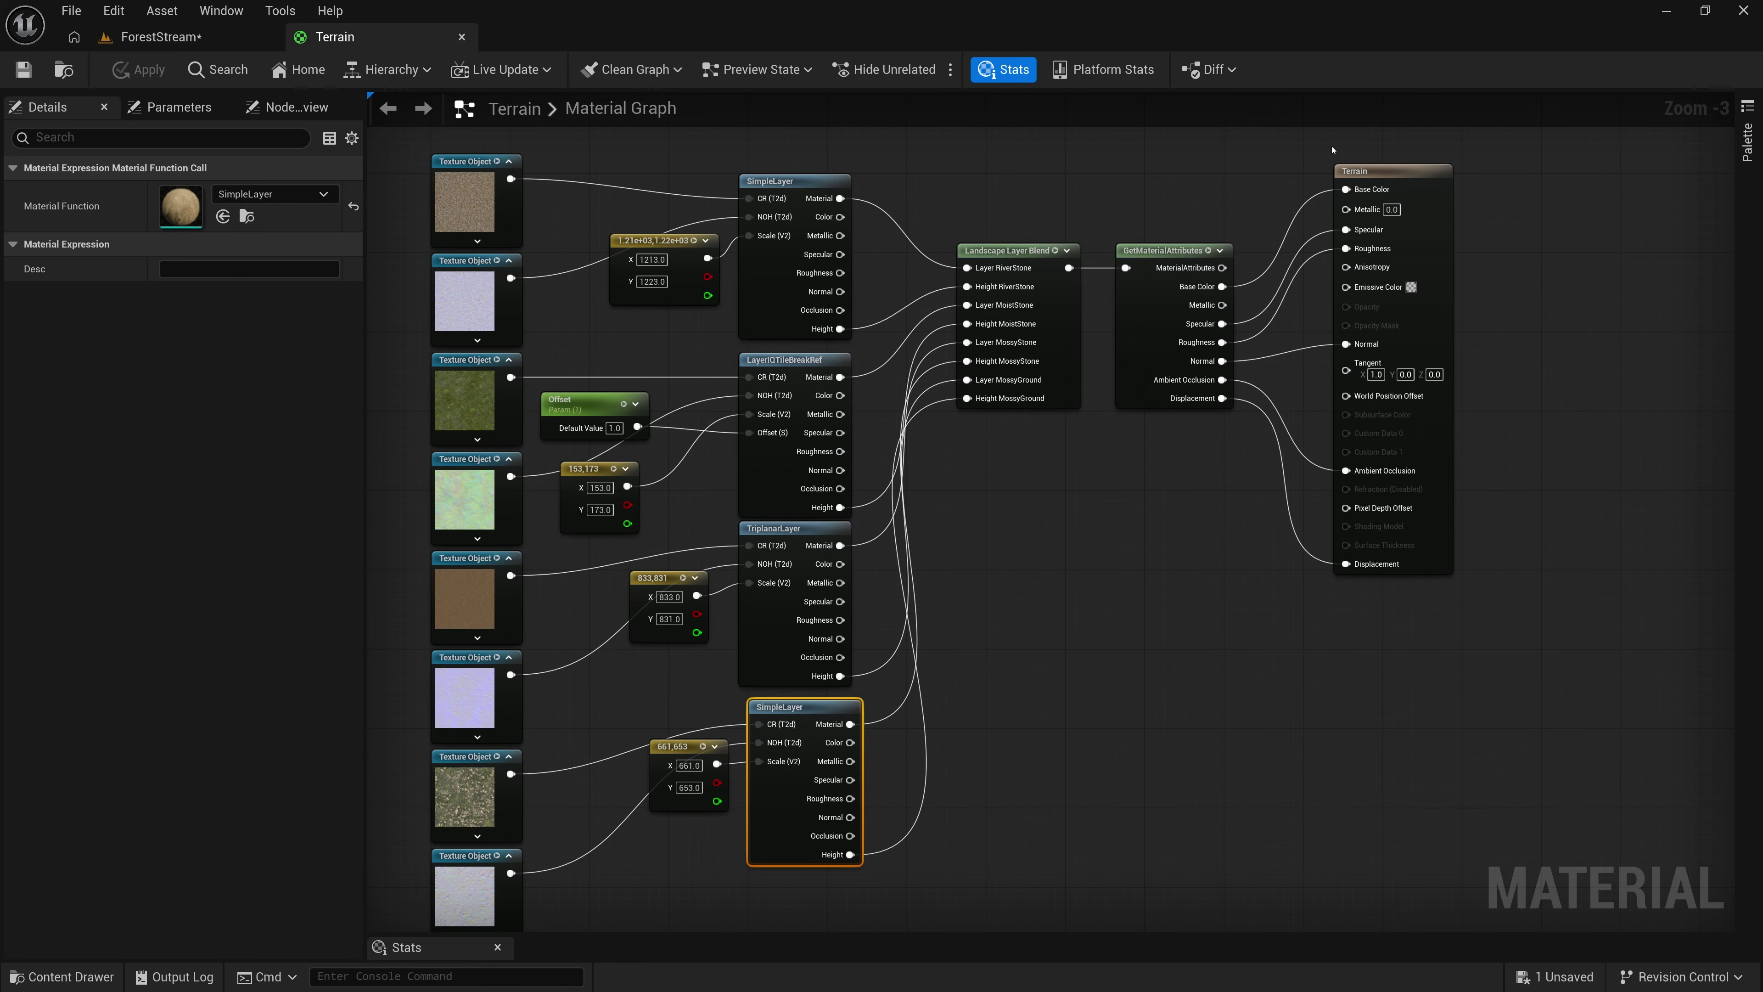
pyautogui.click(1399, 171)
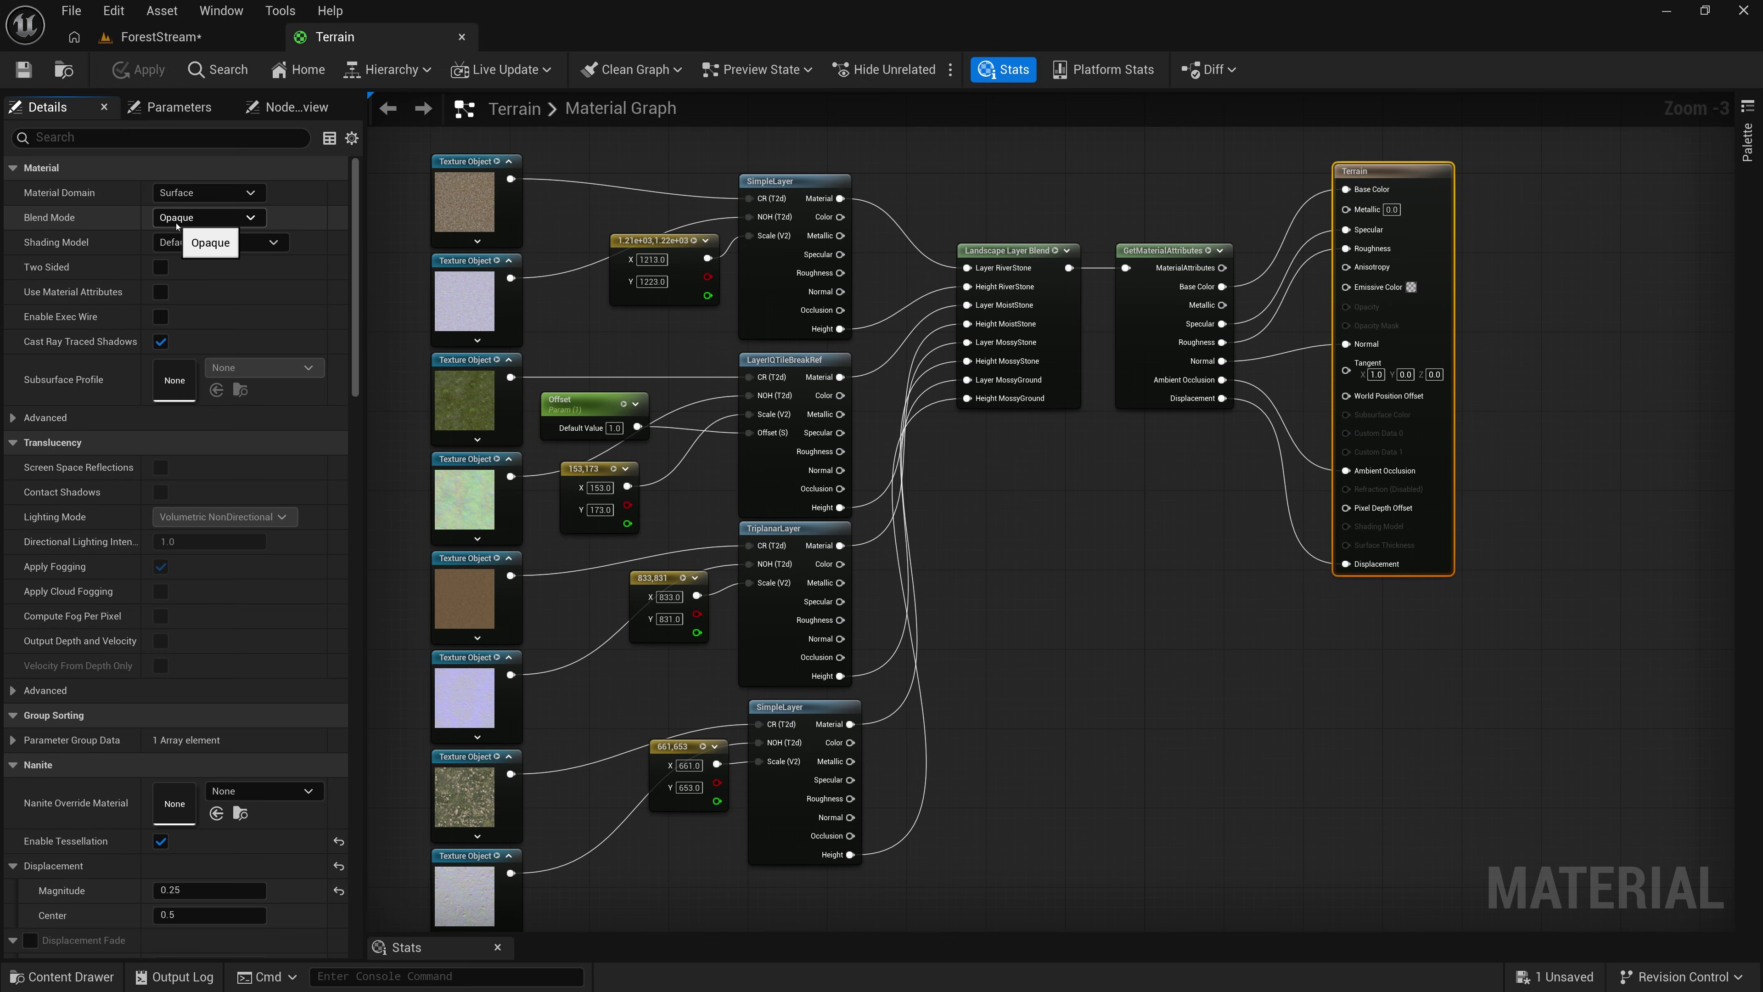
# Set the Terrain material's Blend Mode to Masked and frame the Terrain result node.
pyautogui.click(251, 218)
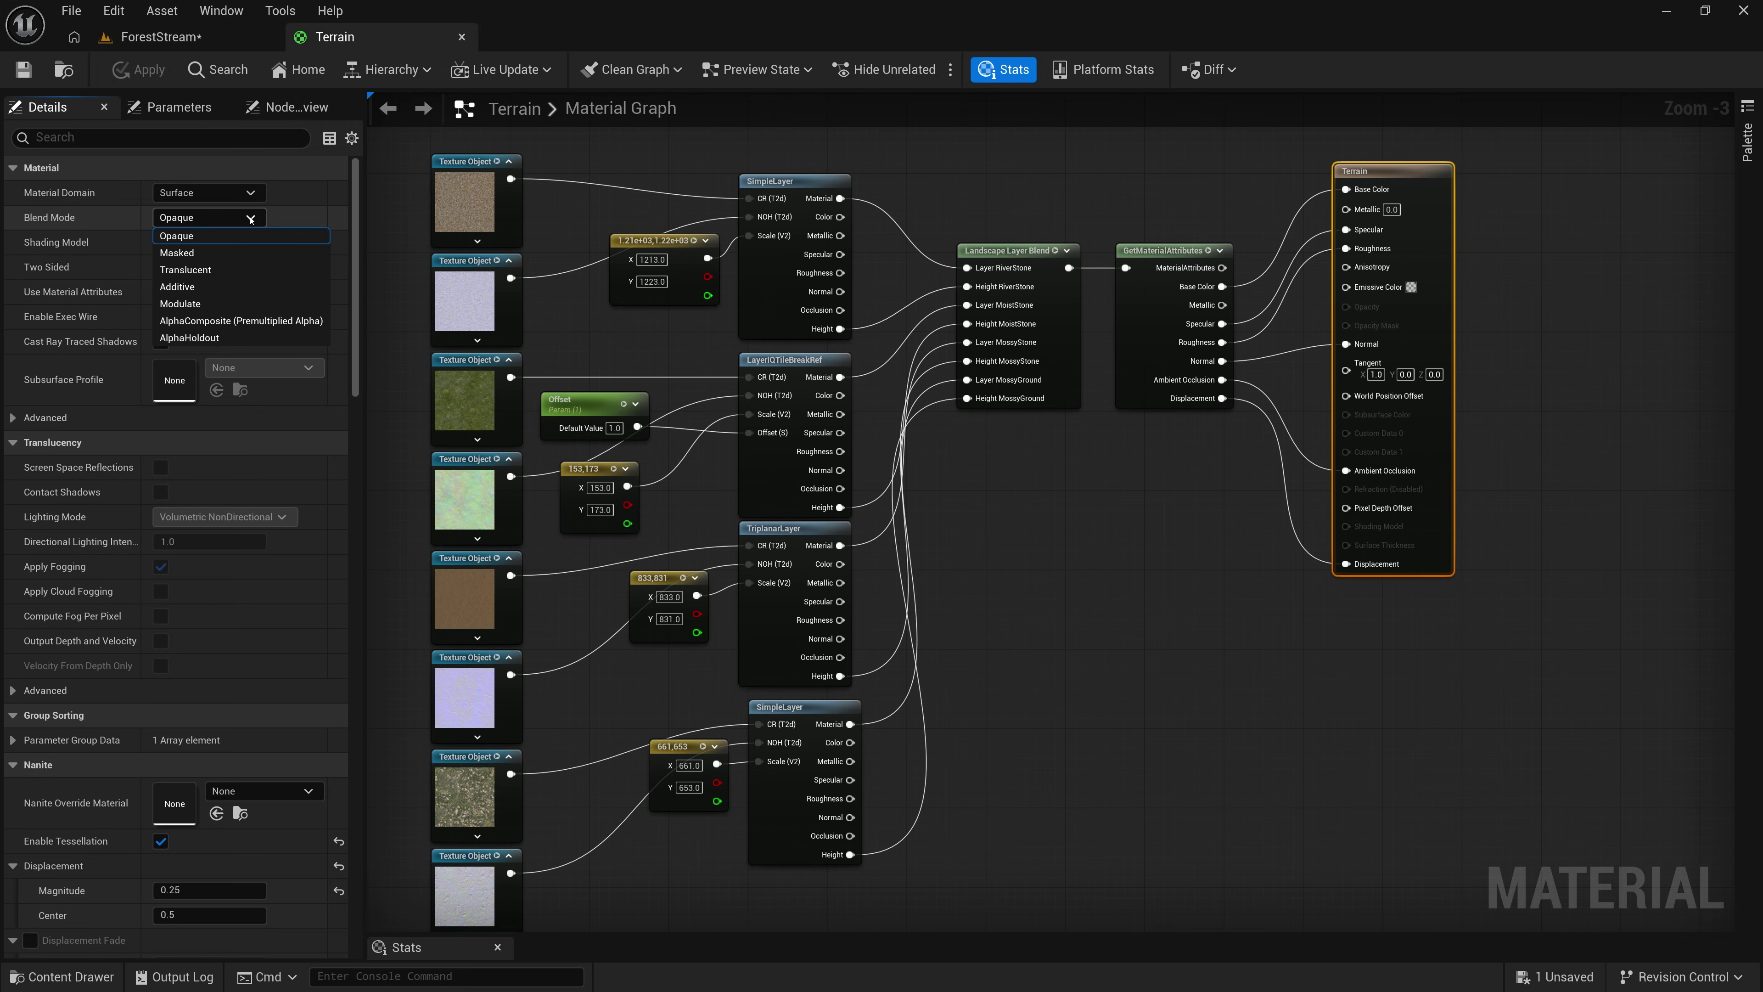
pyautogui.click(178, 253)
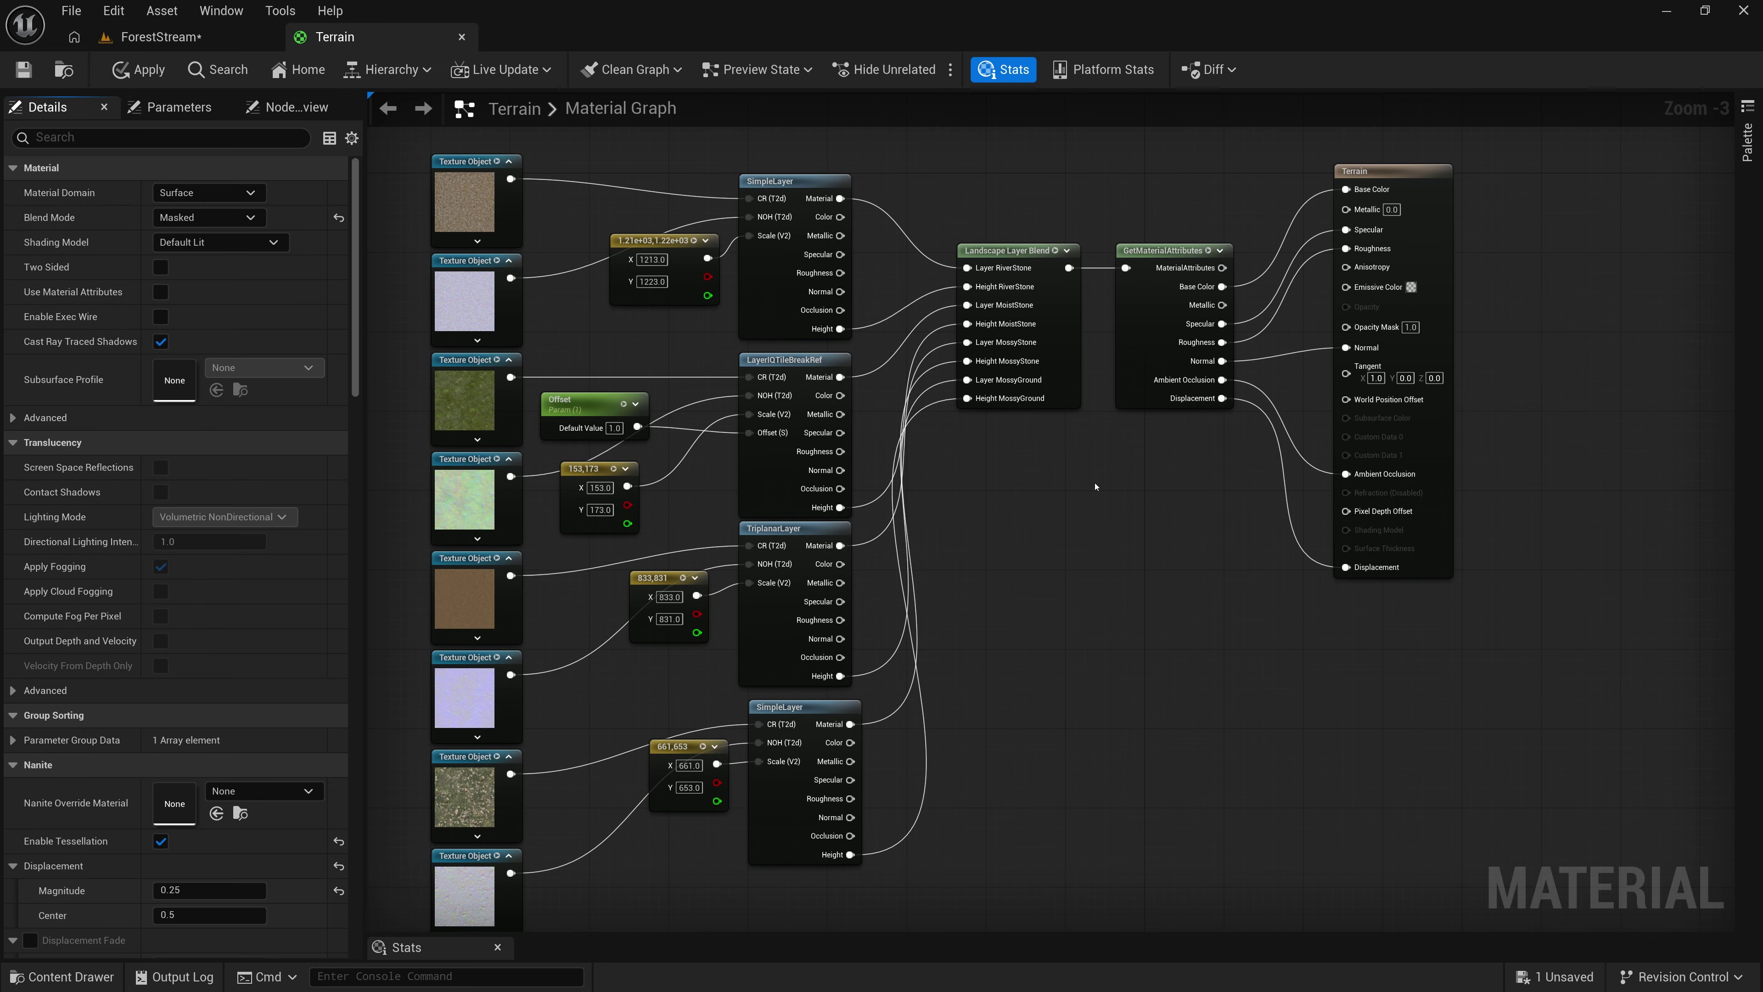
pyautogui.scroll(3, 1189, 467)
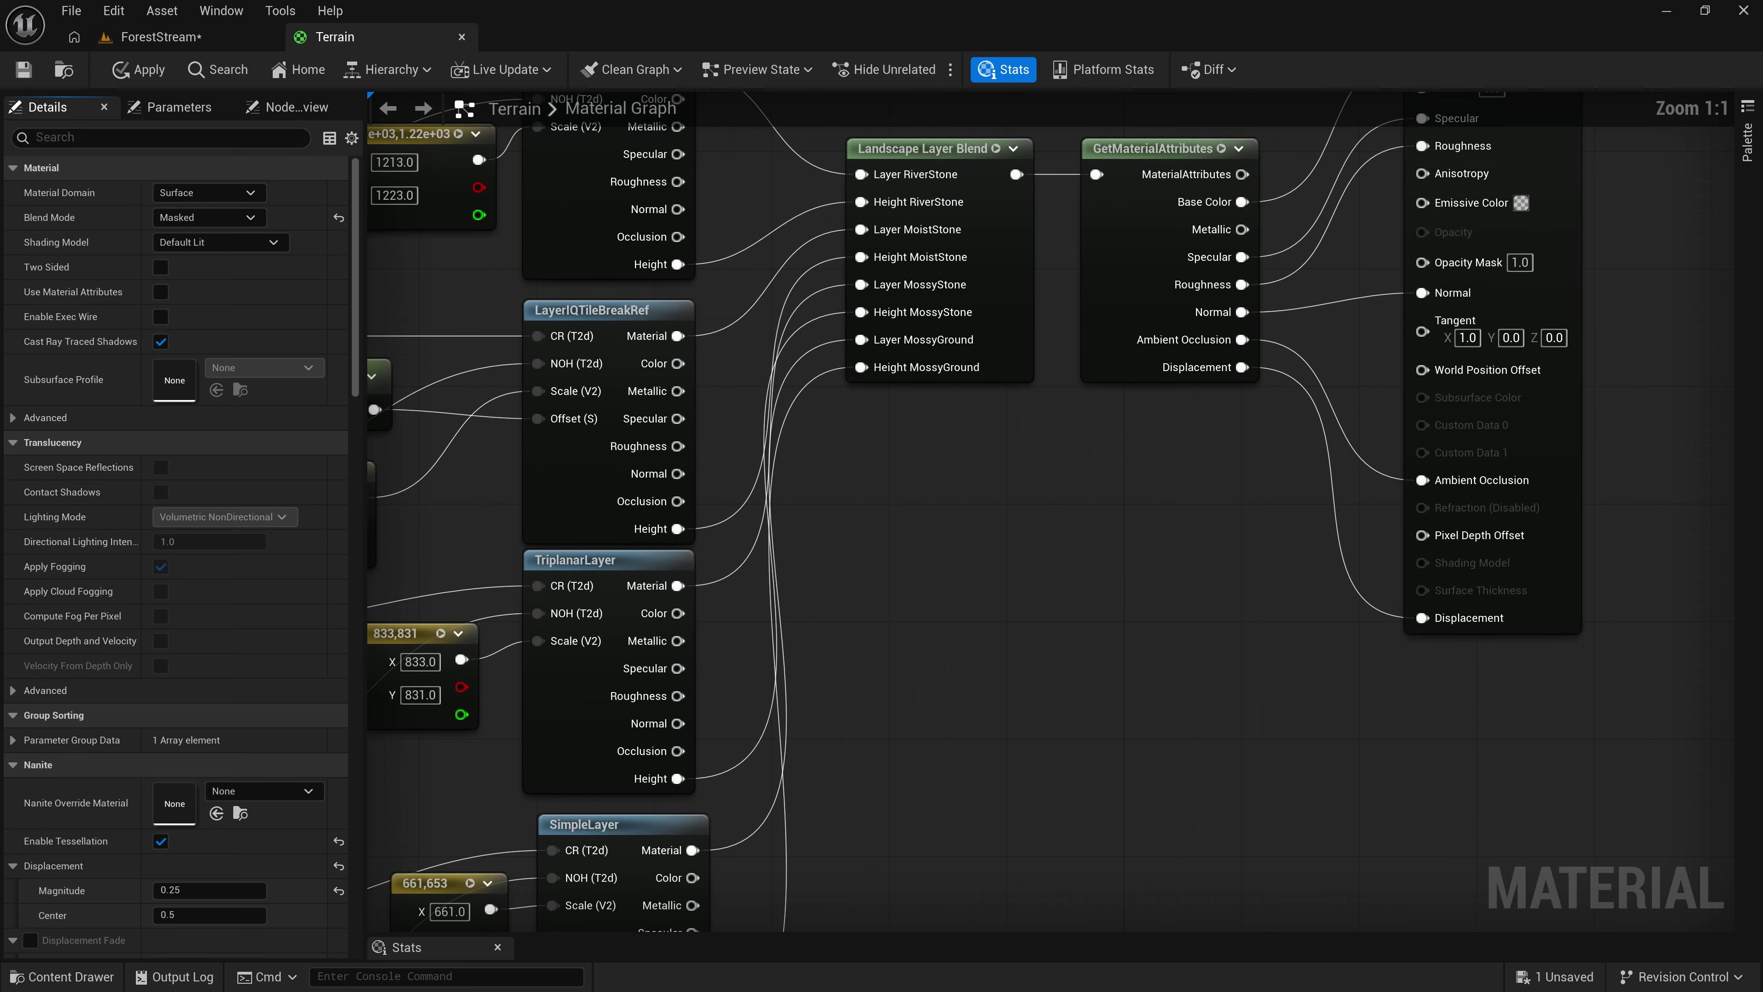
pyautogui.moveTo(1096, 452); pyautogui.dragTo(933, 612, button='right')
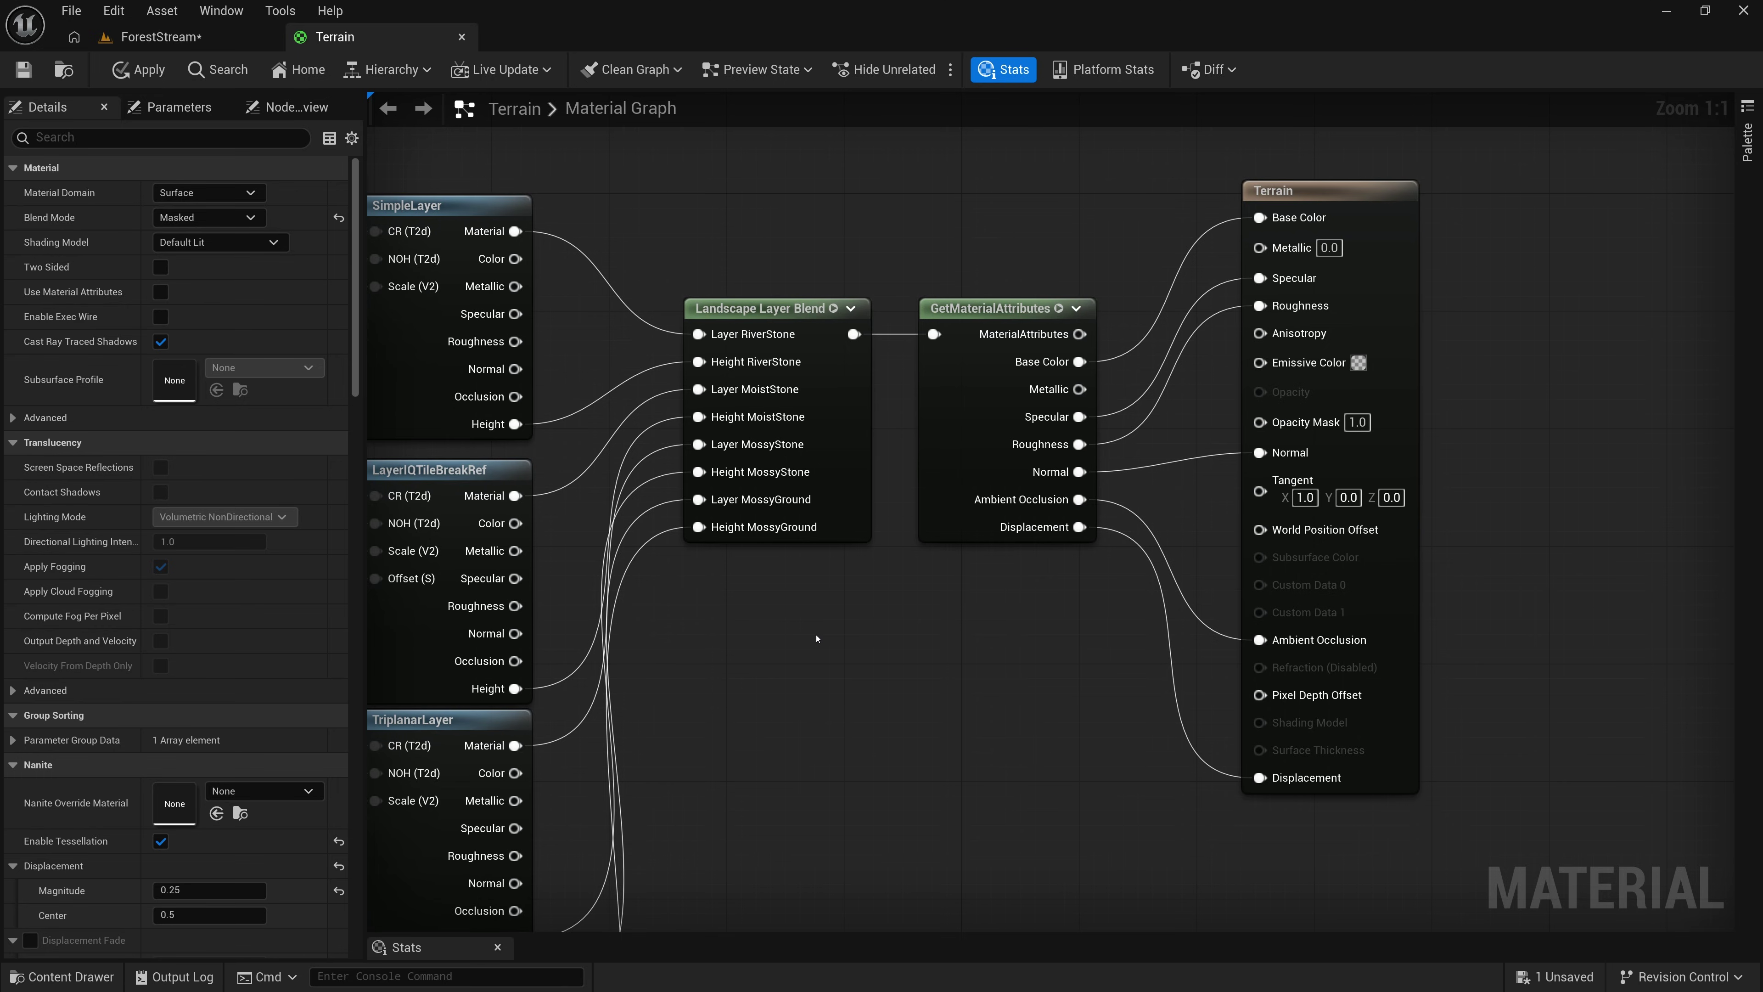
# Add a LandscapeVisibilityMask node and wire it into the Terrain node's Opacity Mask.
pyautogui.rightClick(815, 614)
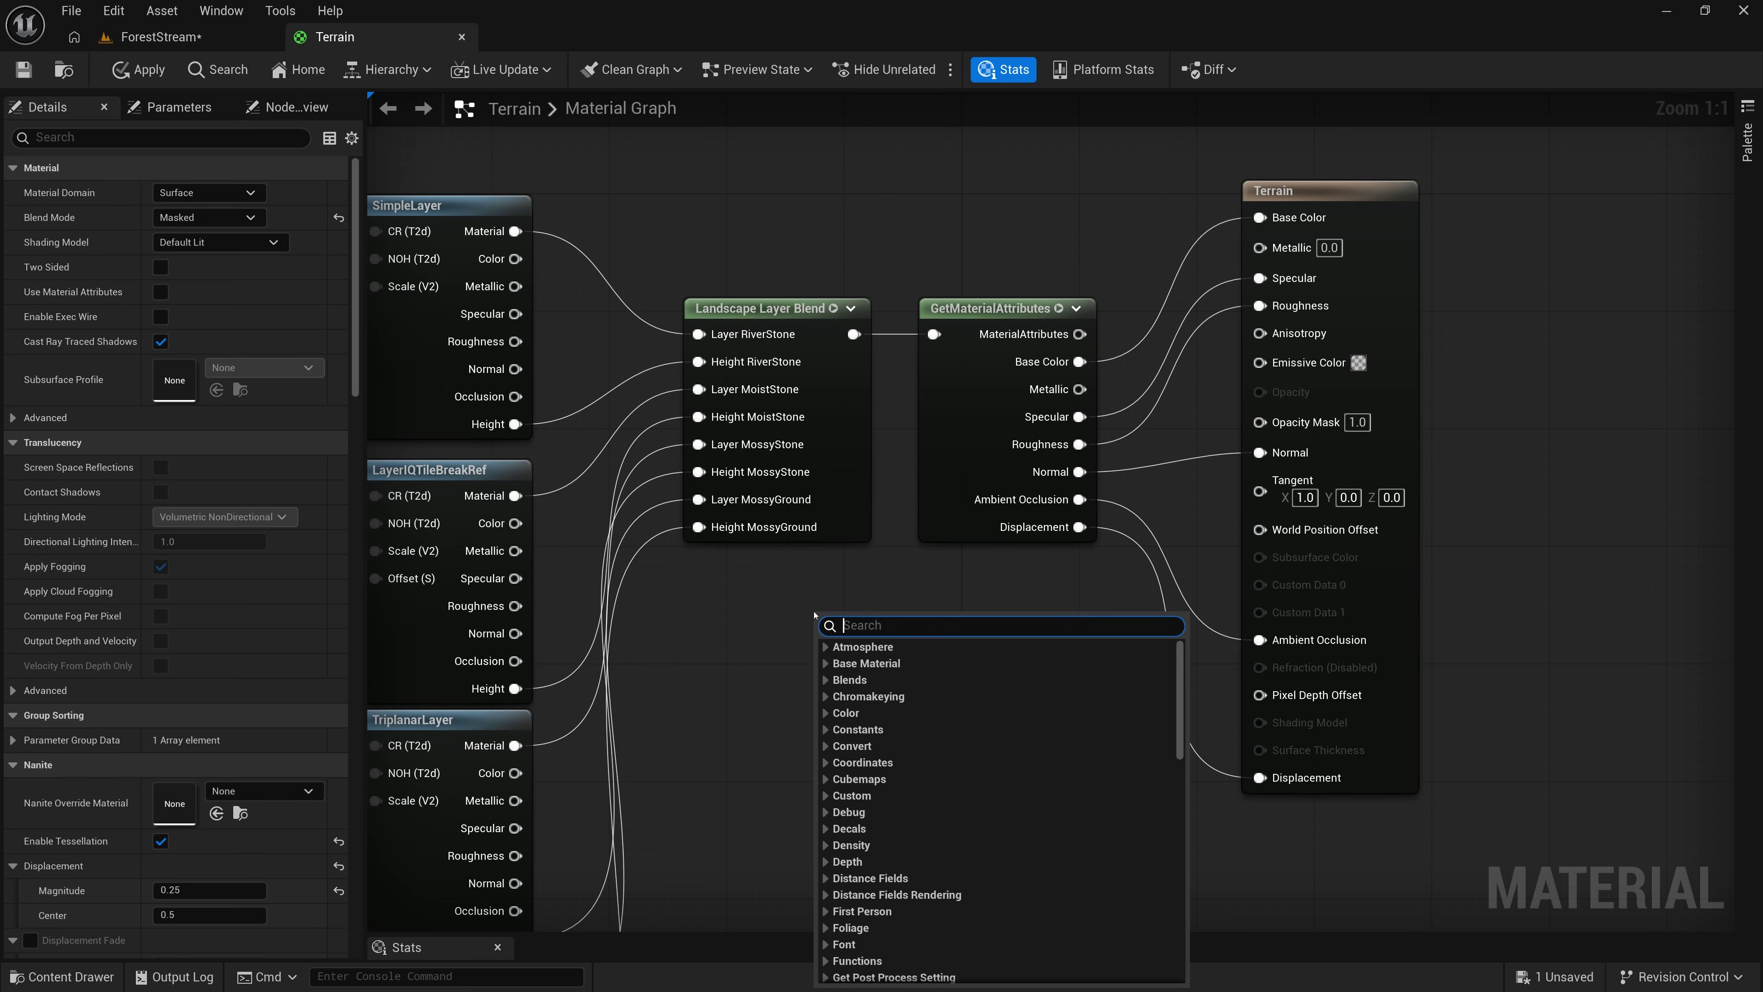
pyautogui.write('lan')
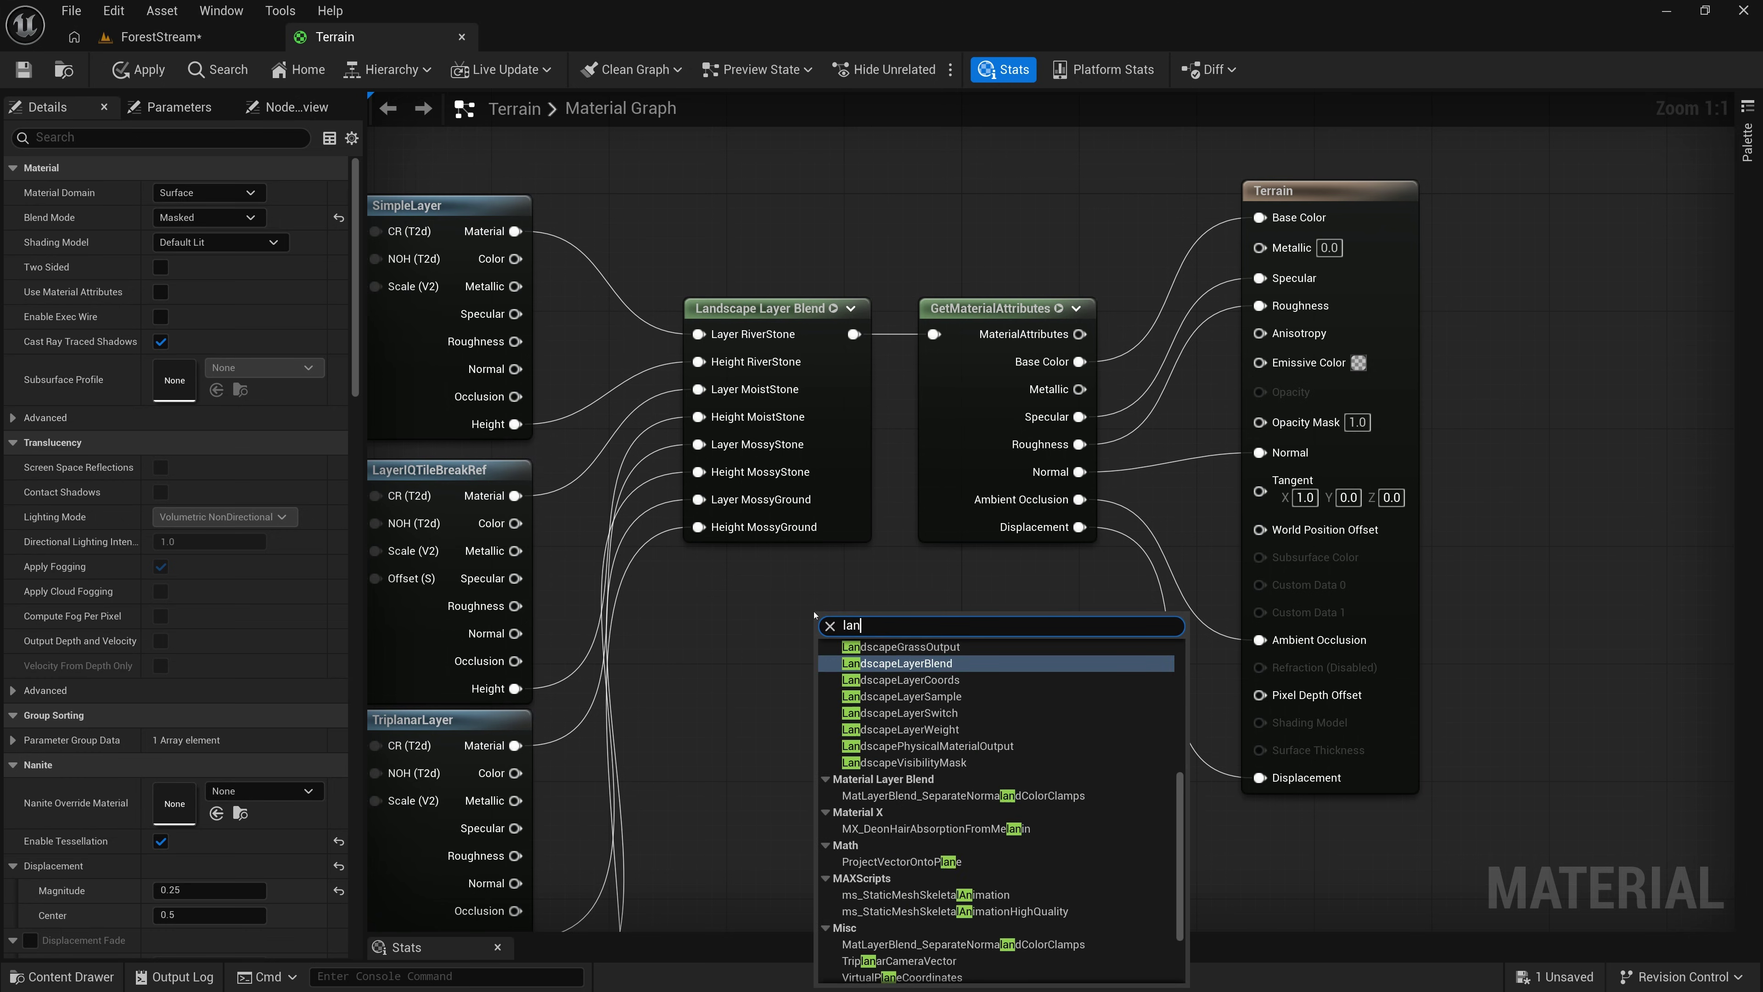
pyautogui.write('dscapo')
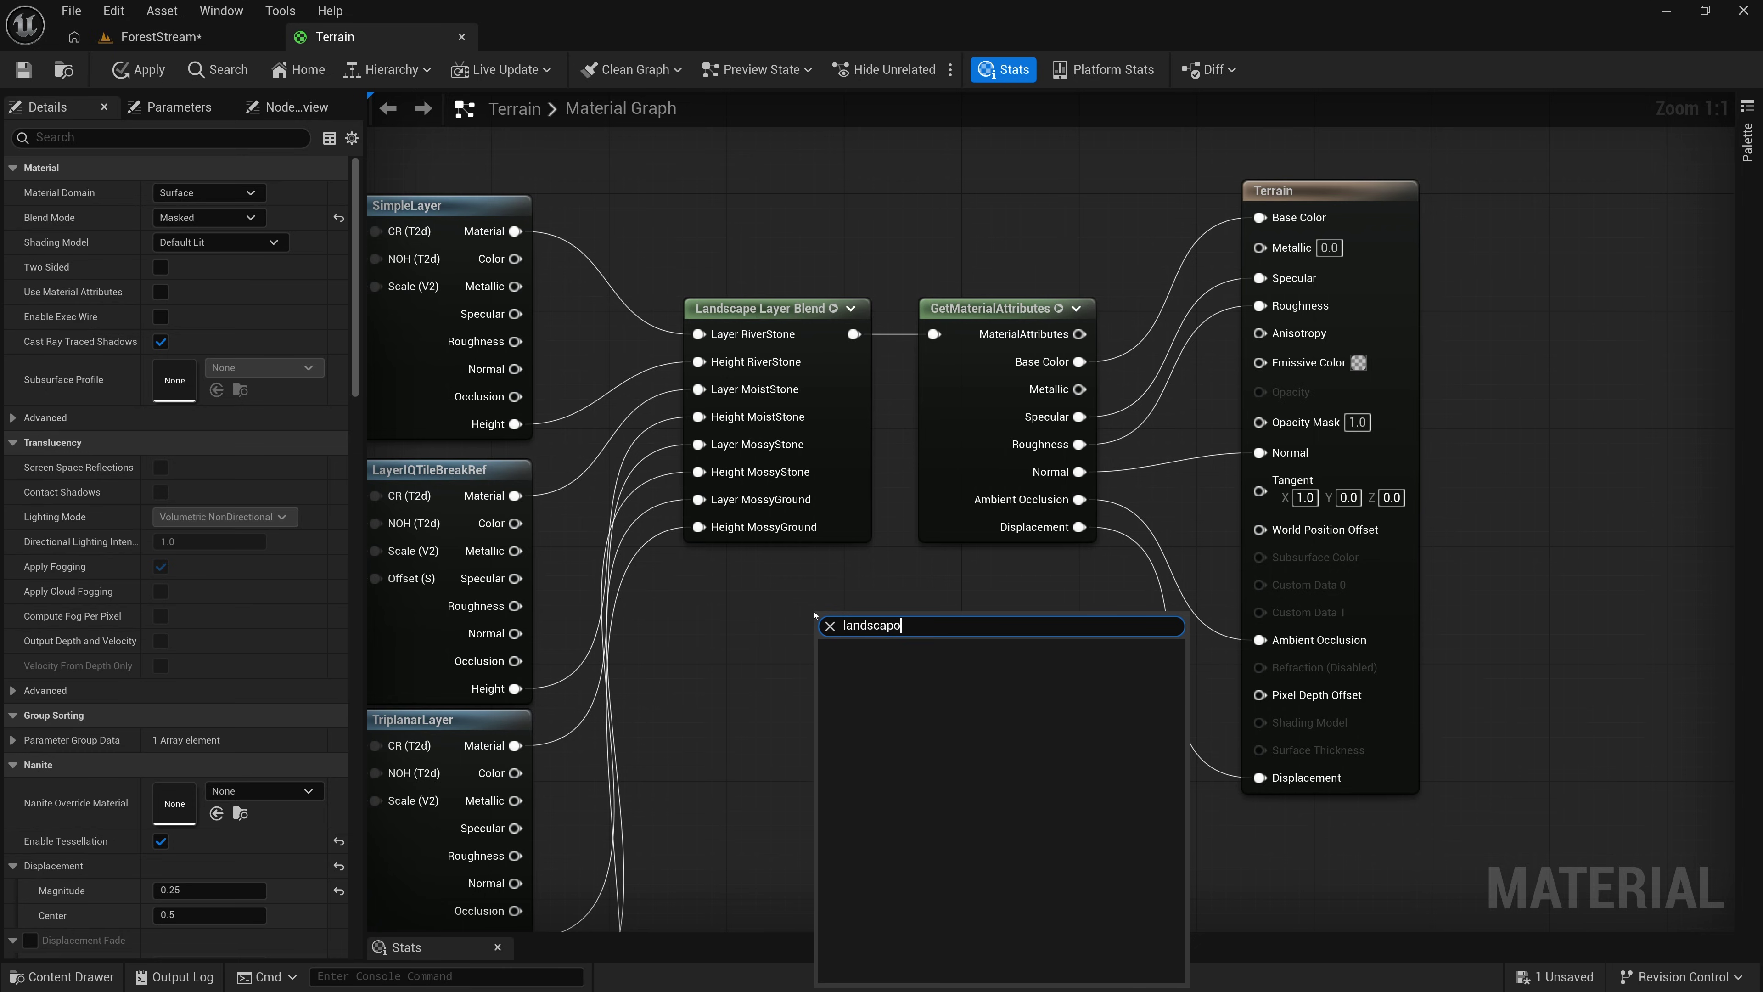
pyautogui.press('BackSpace')
pyautogui.press('BackSpace')
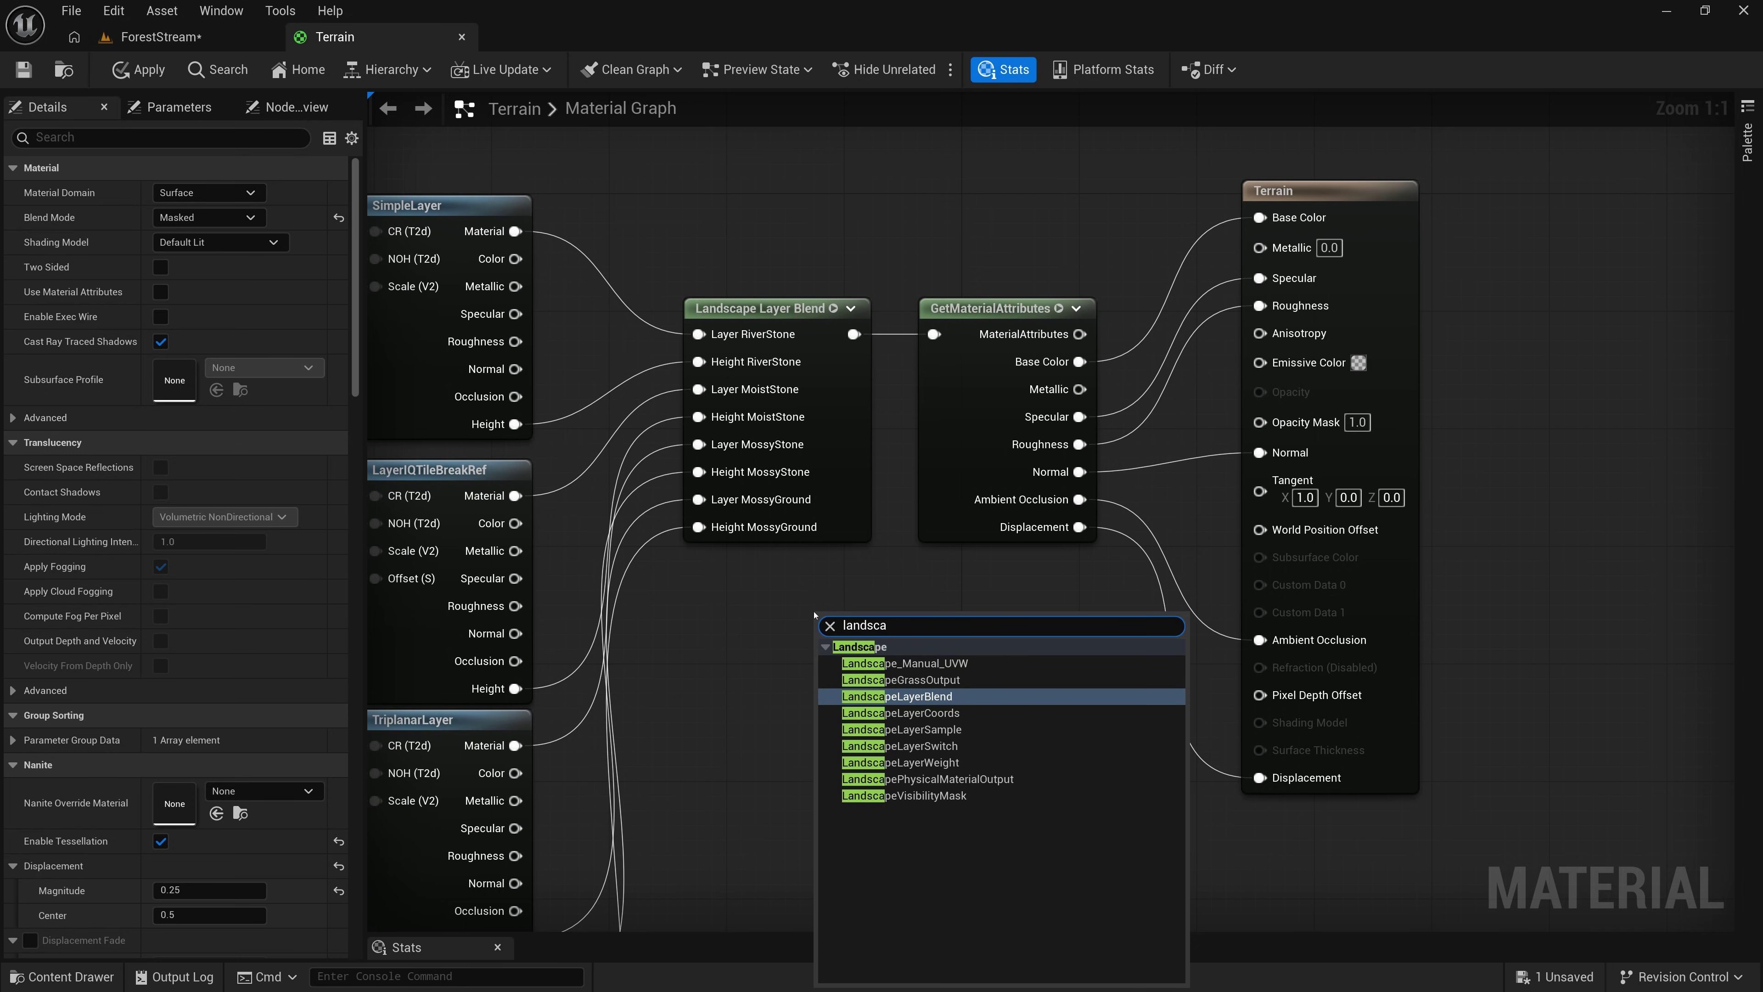
pyautogui.click(917, 795)
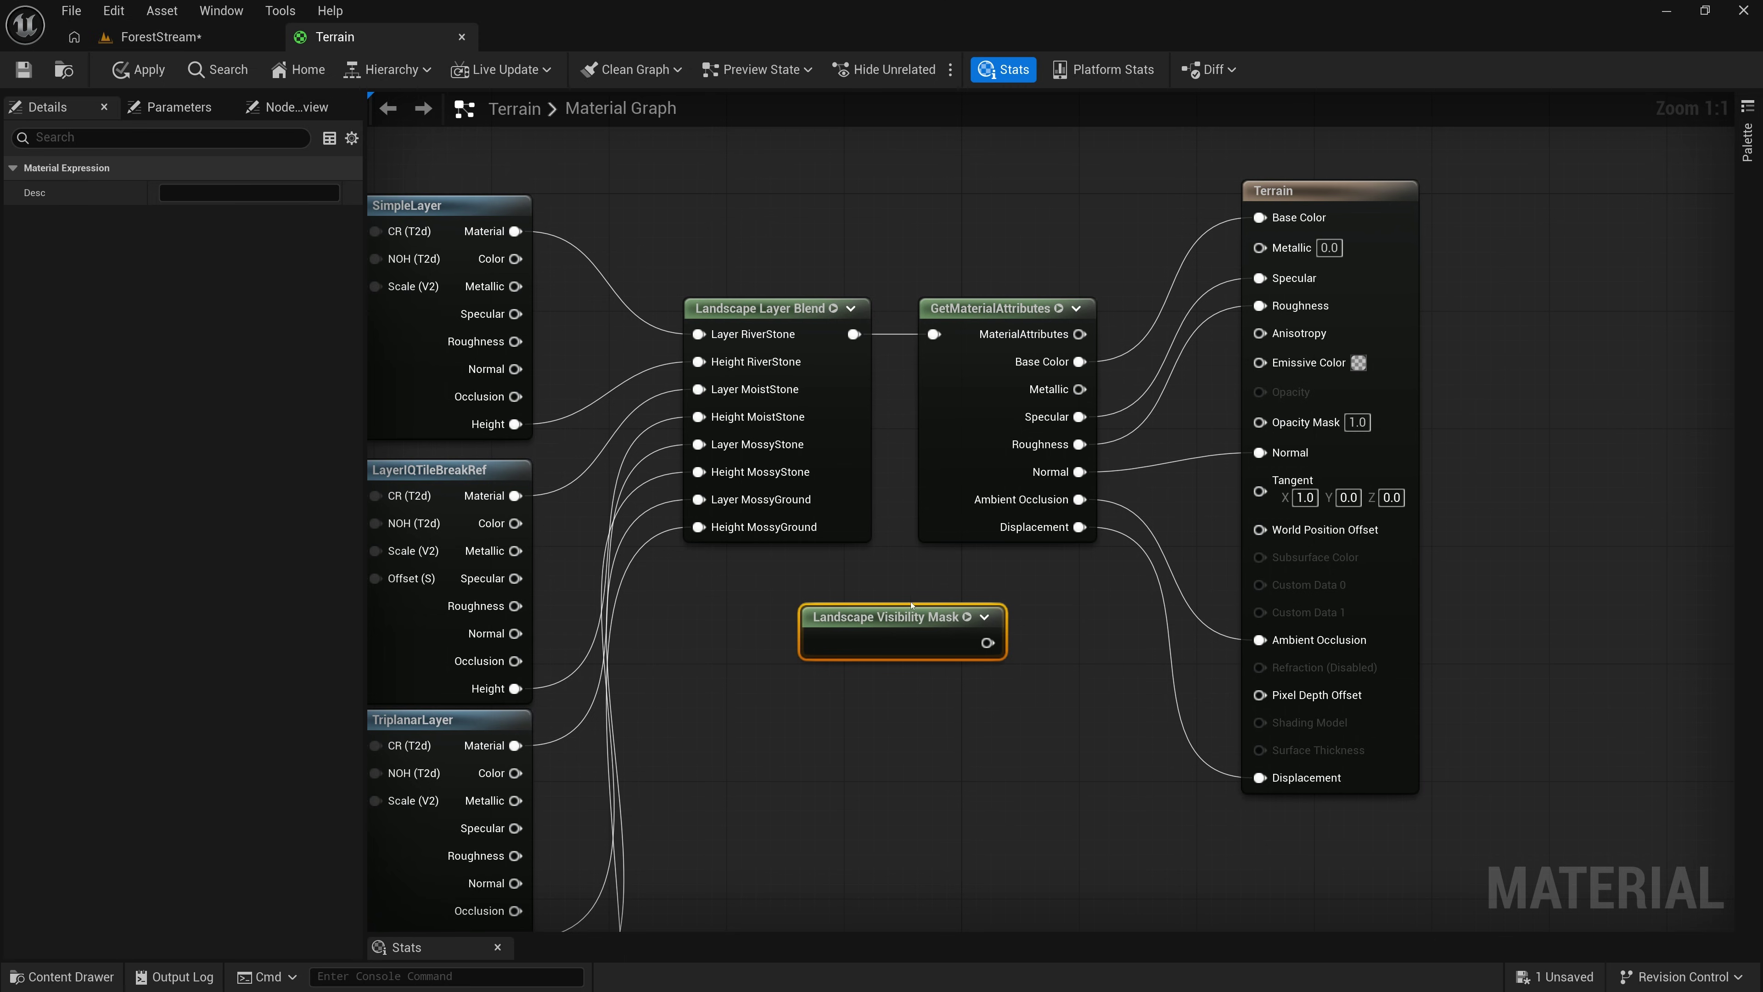
pyautogui.moveTo(914, 625); pyautogui.dragTo(956, 638)
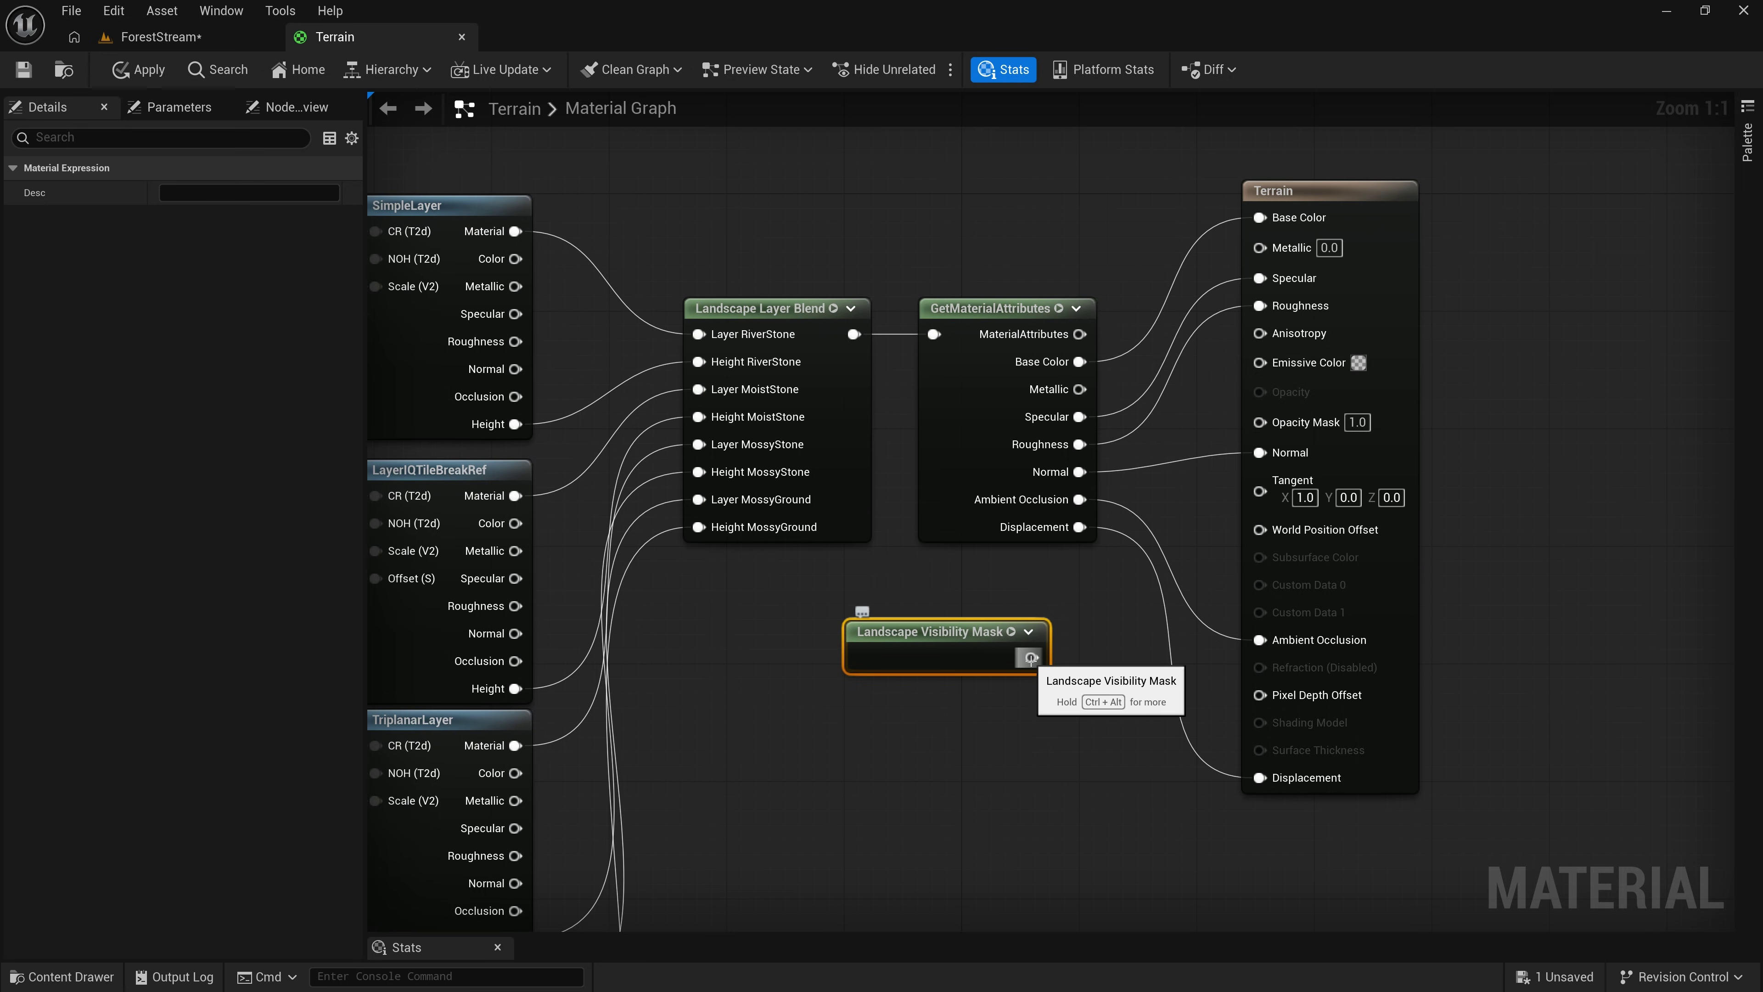
pyautogui.moveTo(1031, 657); pyautogui.dragTo(1259, 421)
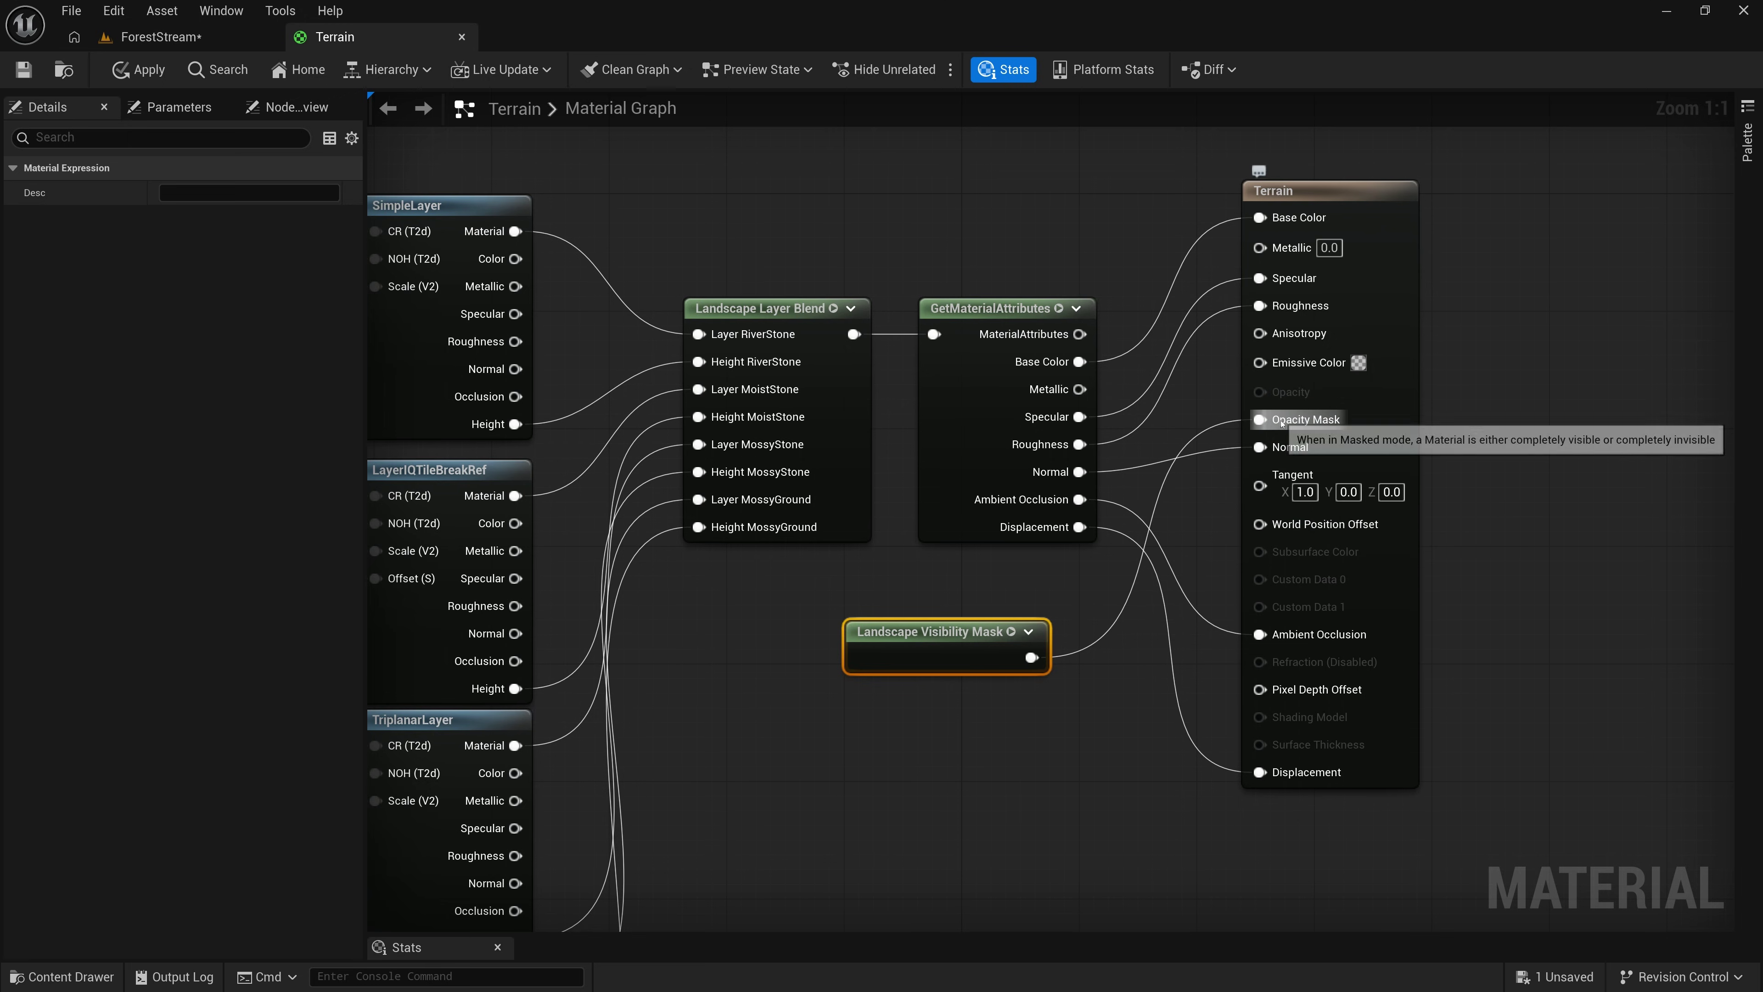
# Save and compile the Terrain material, then return to the ForestStream level.
pyautogui.click(1331, 197)
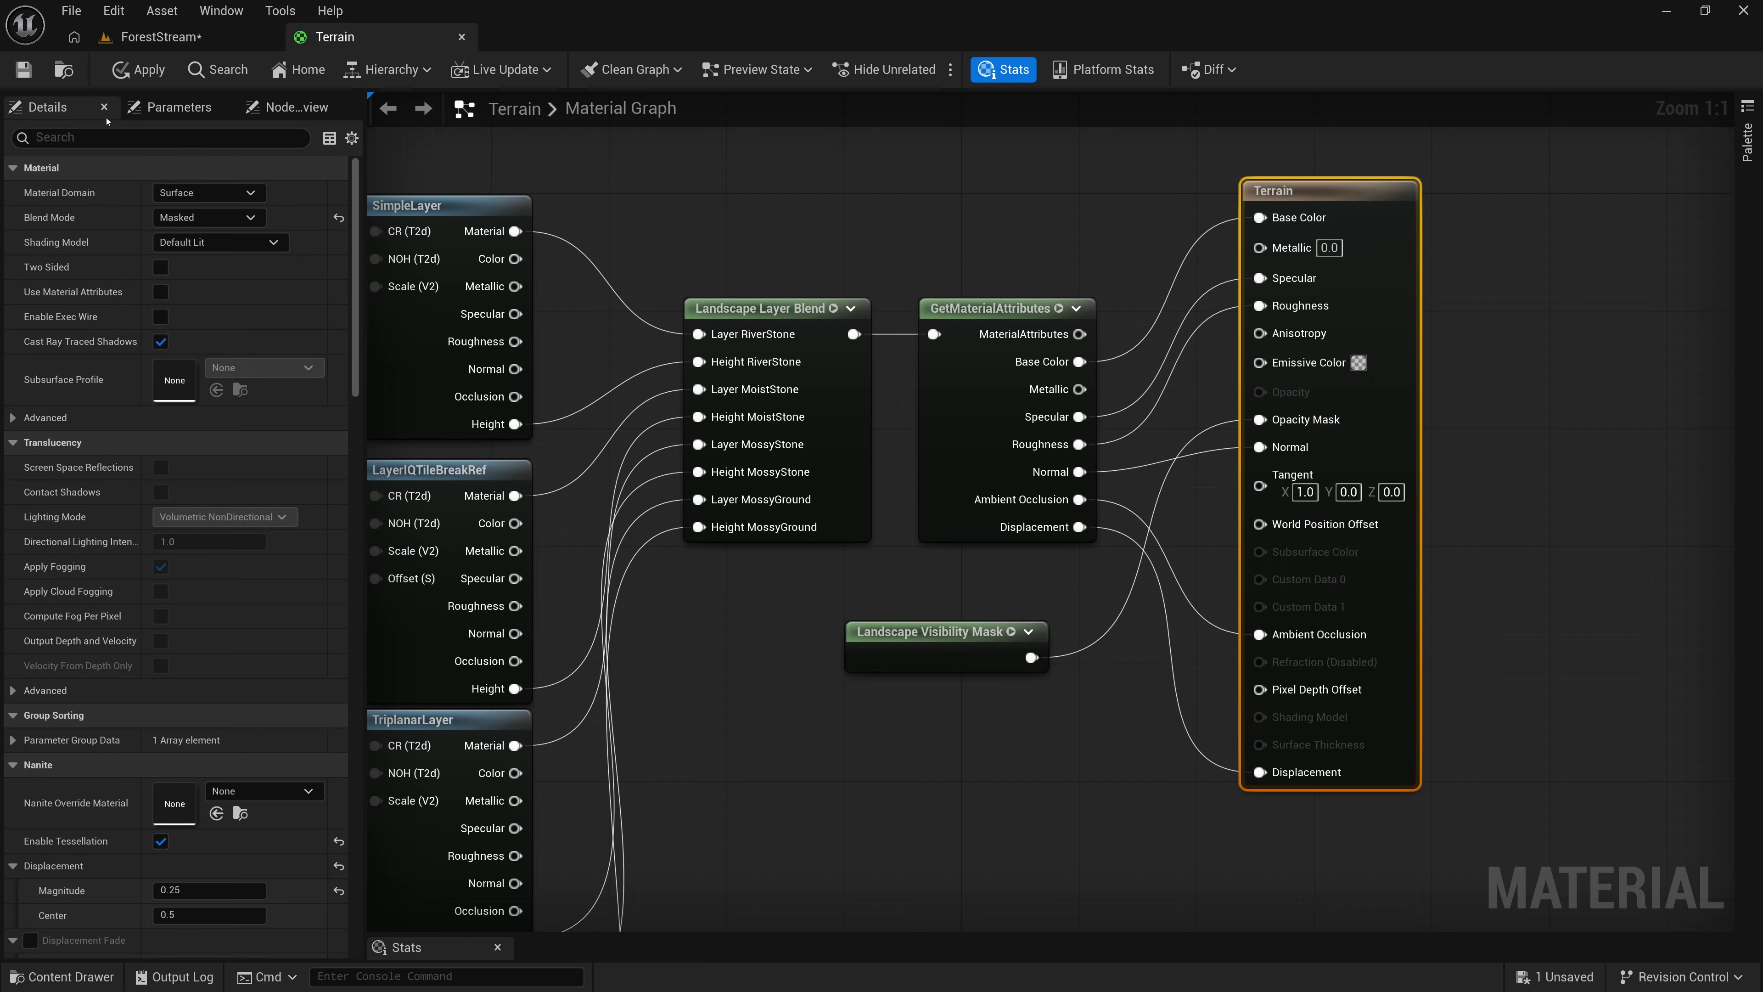
pyautogui.hotkey('ctrl', 's')
pyautogui.click(154, 37)
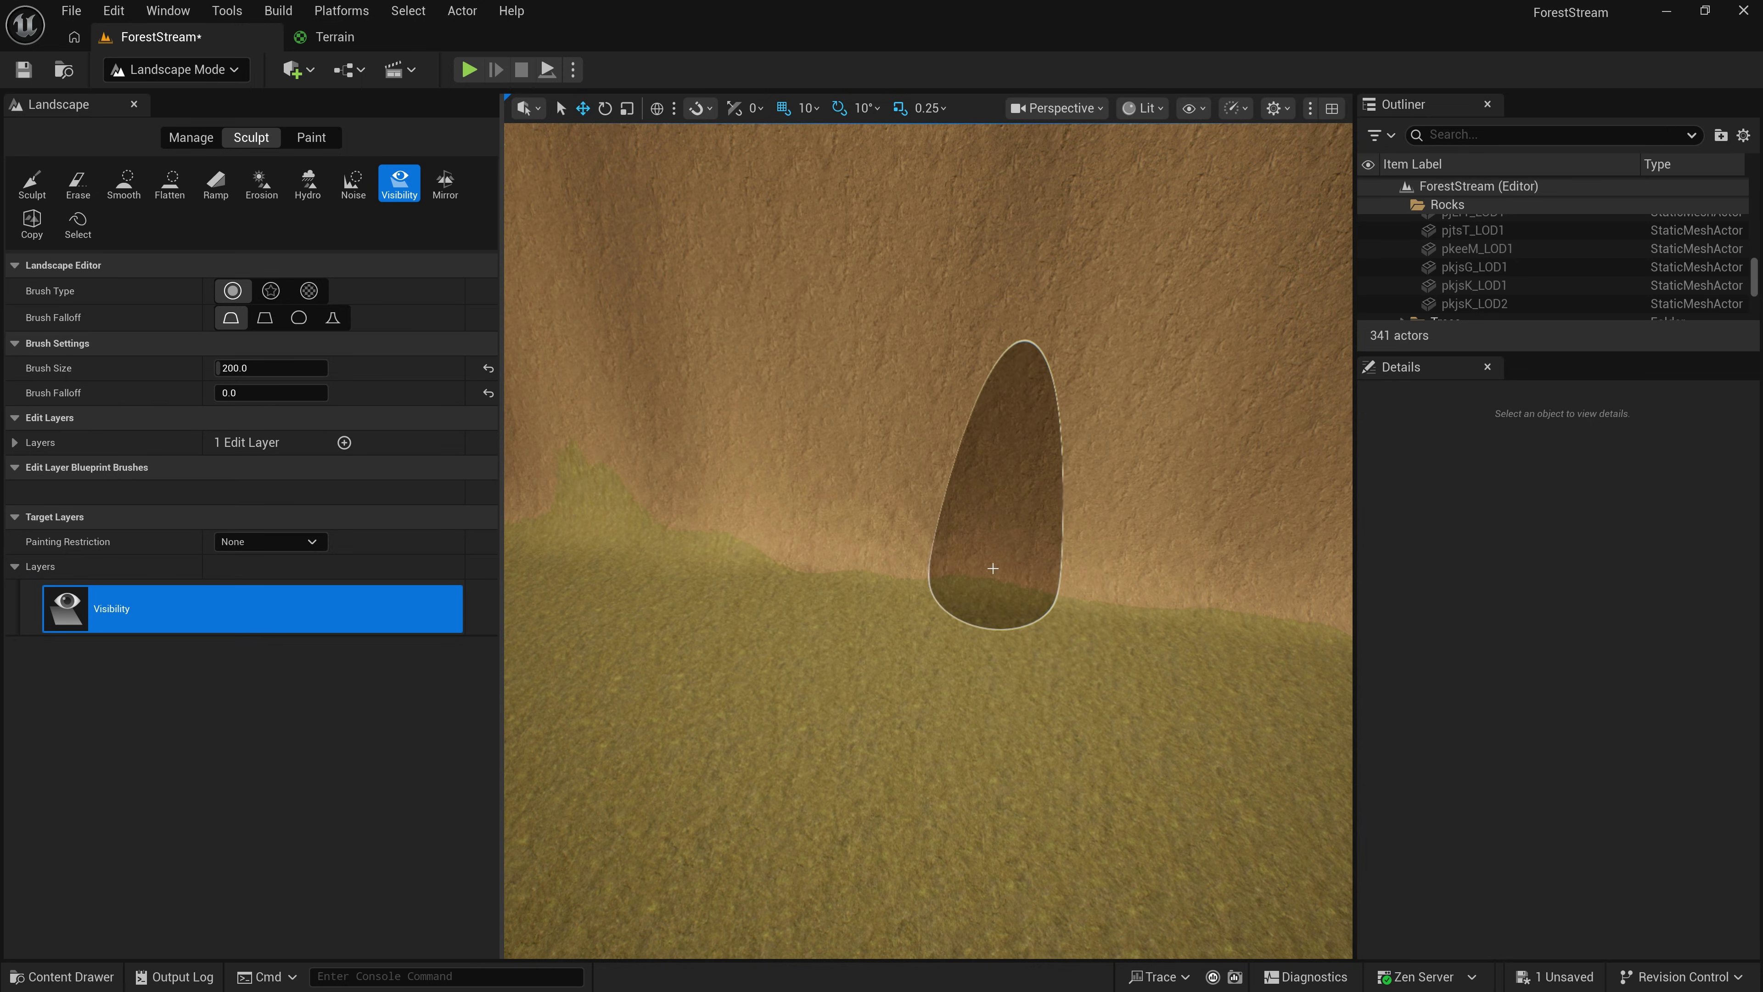
pyautogui.moveTo(992, 568)
pyautogui.mouseDown()
pyautogui.moveTo(916, 574)
pyautogui.moveTo(877, 541)
pyautogui.moveTo(925, 469)
pyautogui.moveTo(999, 462)
pyautogui.moveTo(1069, 498)
pyautogui.moveTo(1088, 563)
pyautogui.moveTo(1073, 634)
pyautogui.moveTo(1012, 672)
pyautogui.moveTo(858, 648)
pyautogui.moveTo(784, 596)
pyautogui.moveTo(860, 526)
pyautogui.mouseUp()
pyautogui.moveTo(860, 526)
pyautogui.mouseDown(button='right')
pyautogui.moveTo(864, 458)
pyautogui.moveTo(830, 544)
pyautogui.mouseUp(button='right')
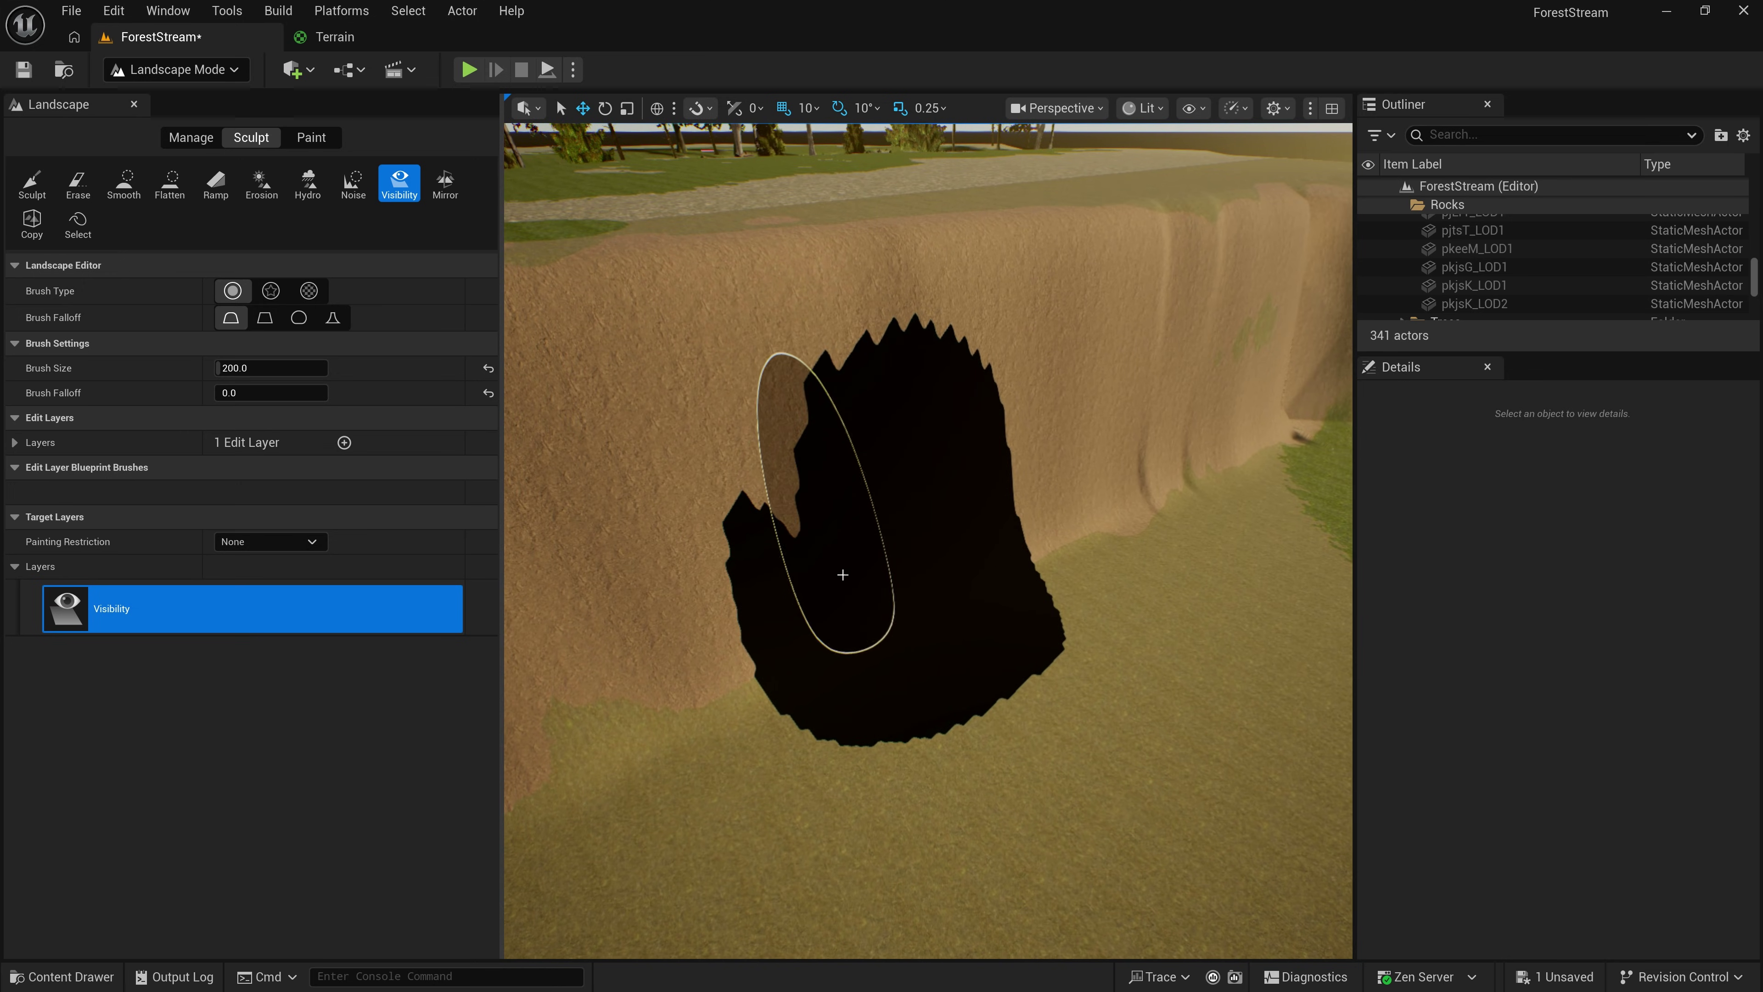
pyautogui.moveTo(866, 581)
pyautogui.mouseDown()
pyautogui.moveTo(817, 631)
pyautogui.moveTo(853, 580)
pyautogui.mouseUp()
pyautogui.moveTo(881, 563)
pyautogui.mouseDown(button='right')
pyautogui.moveTo(865, 481)
pyautogui.moveTo(979, 486)
pyautogui.moveTo(955, 488)
pyautogui.mouseUp(button='right')
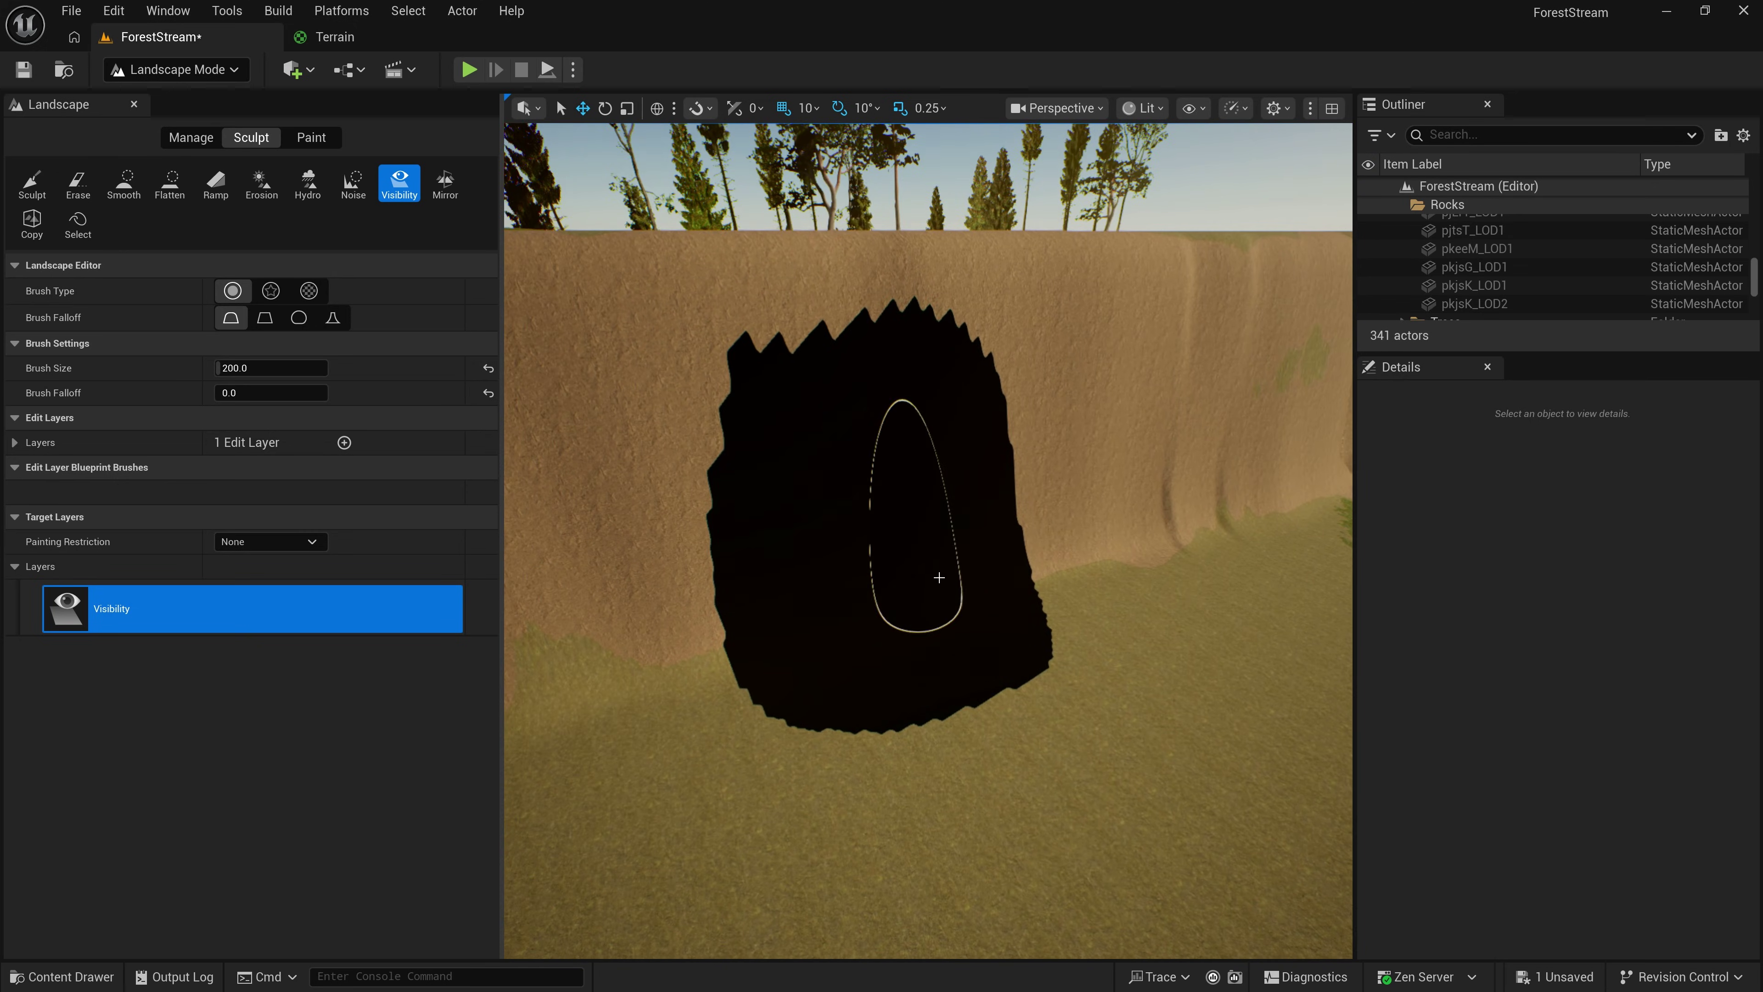
pyautogui.hotkey('ctrl', 'z')
pyautogui.hotkey('ctrl', 'z')
pyautogui.hotkey('ctrl', 'z')
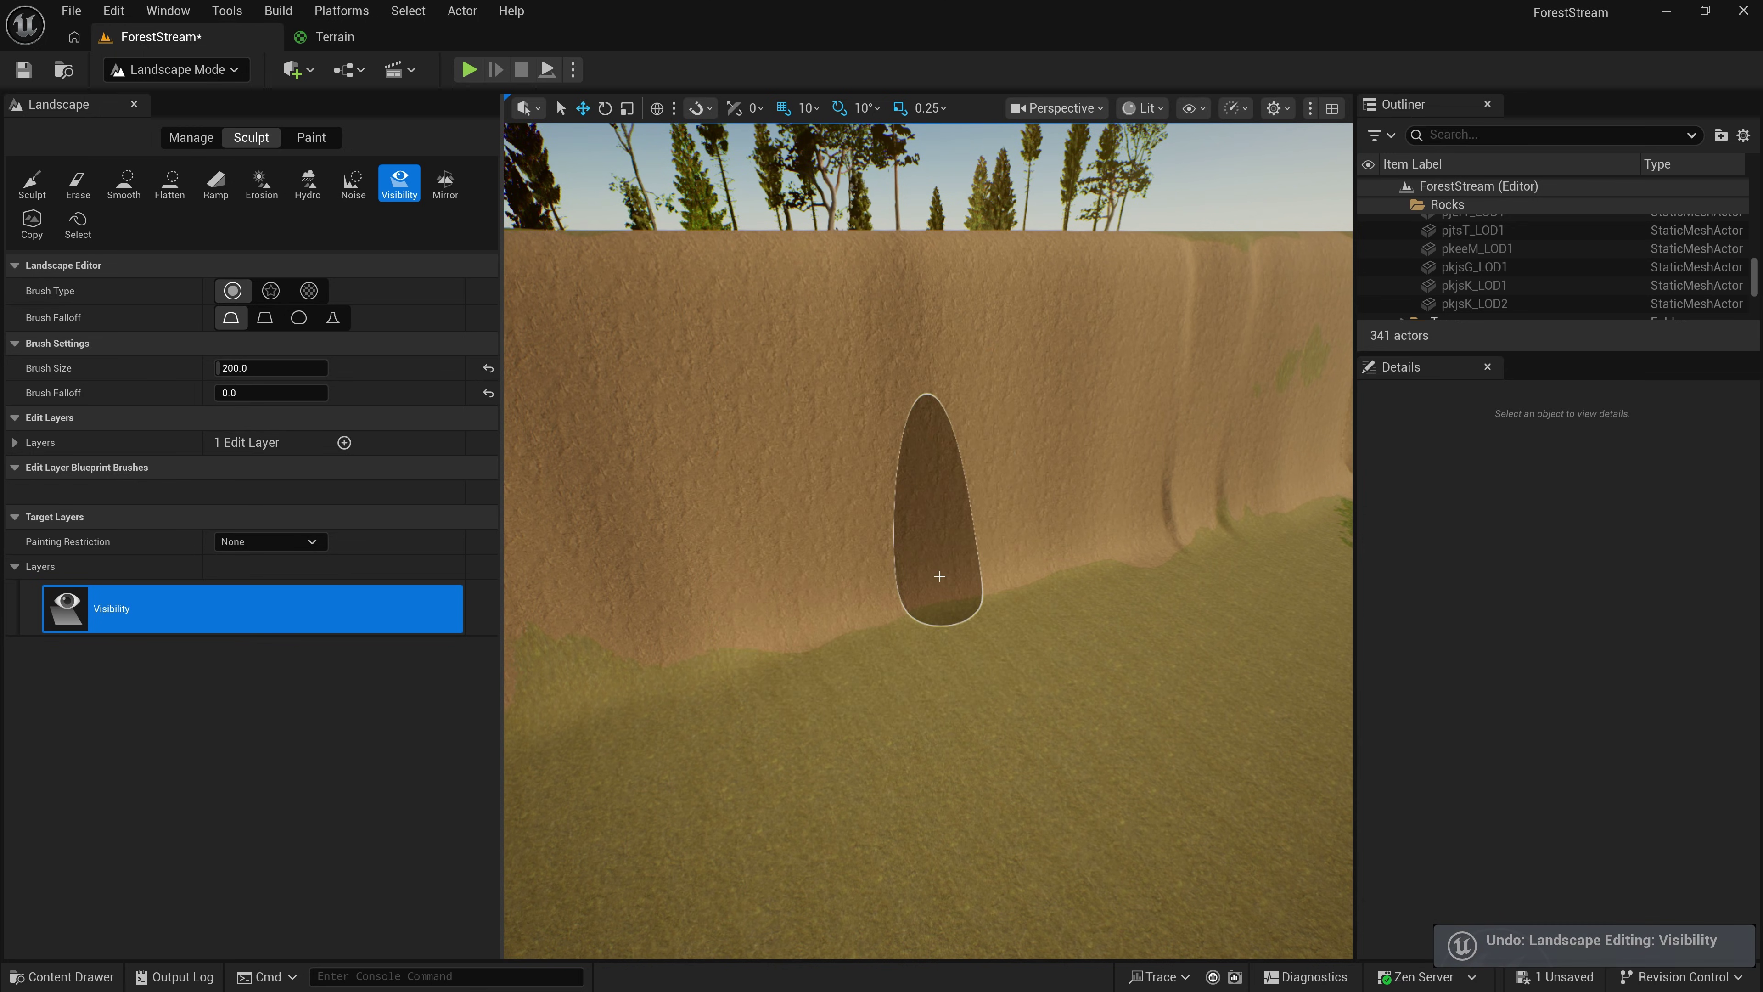
pyautogui.moveTo(939, 576); pyautogui.dragTo(921, 565, button='right')
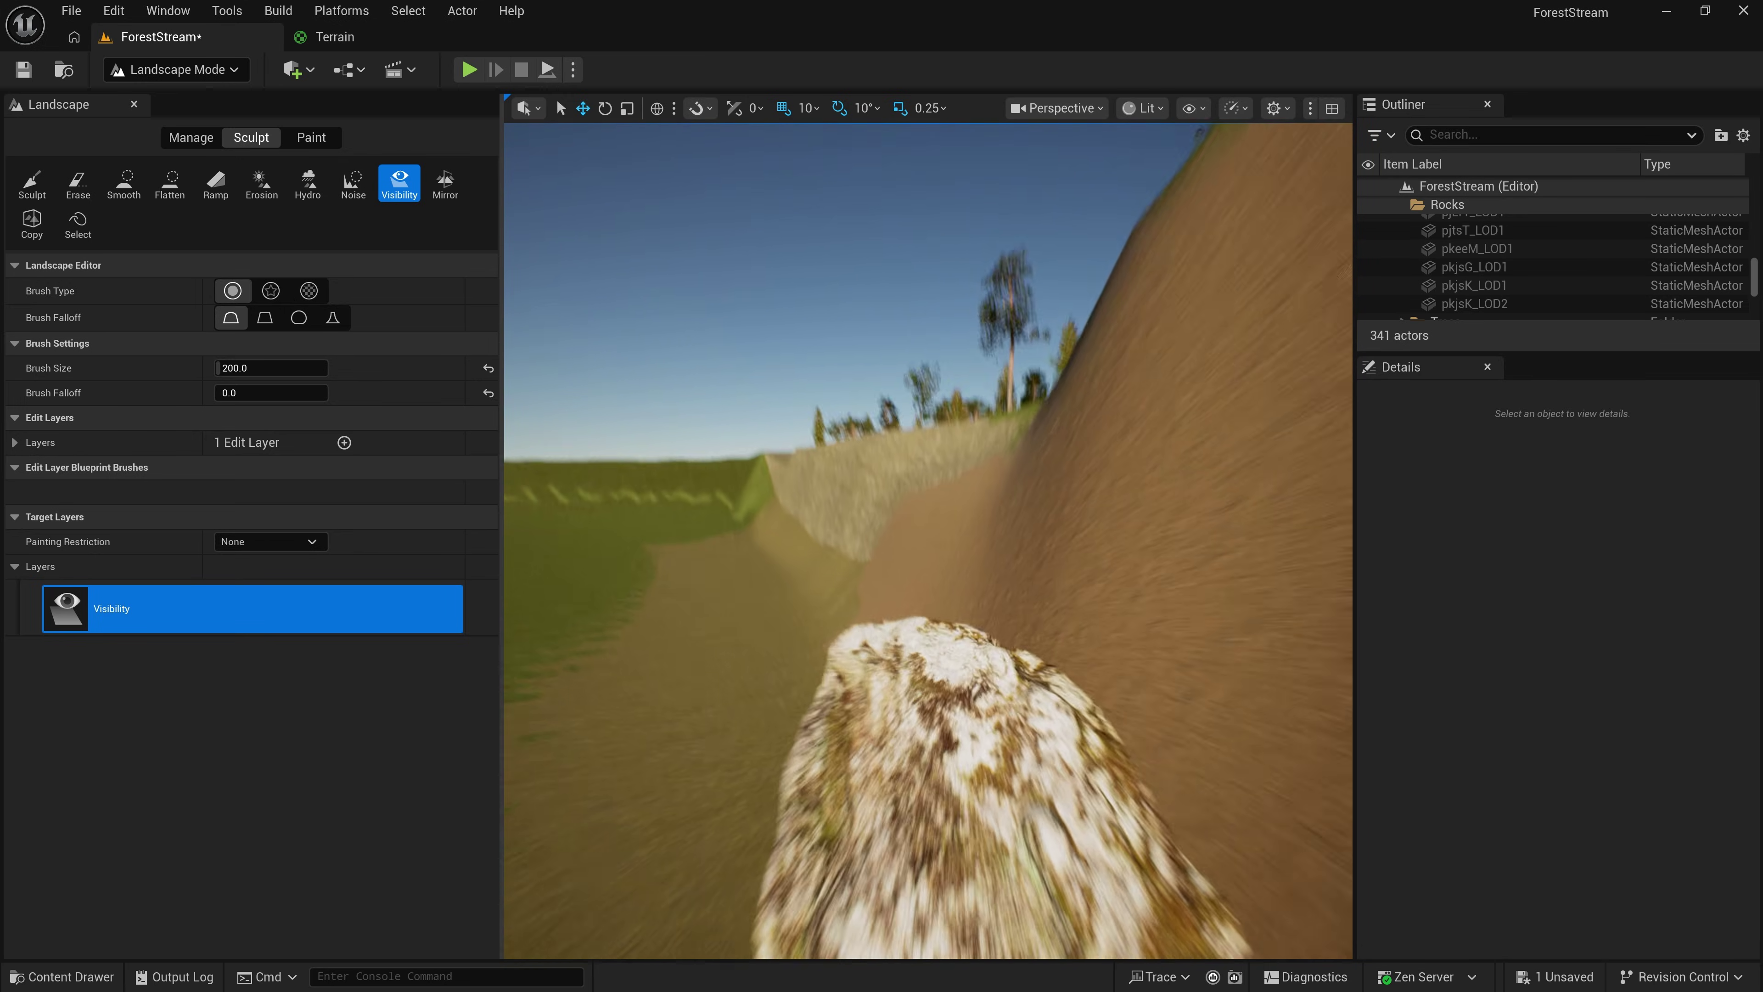
# Set the Visibility brush size to 50.
pyautogui.press('w')
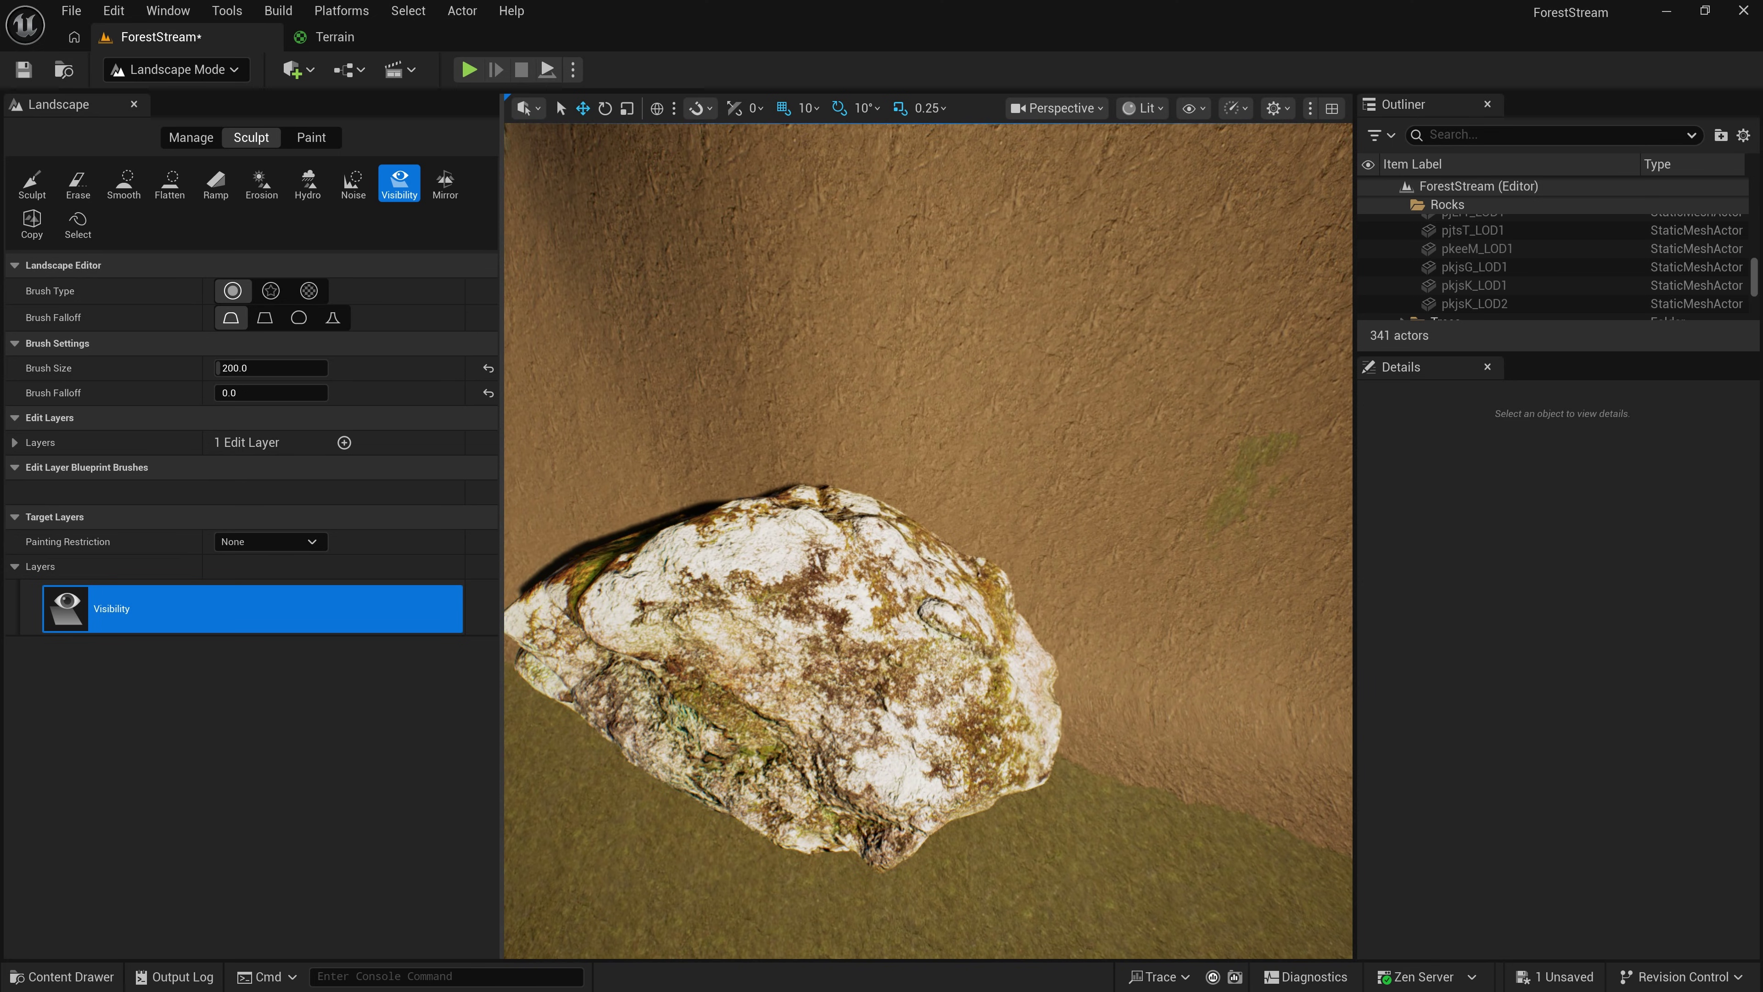
pyautogui.click(264, 369)
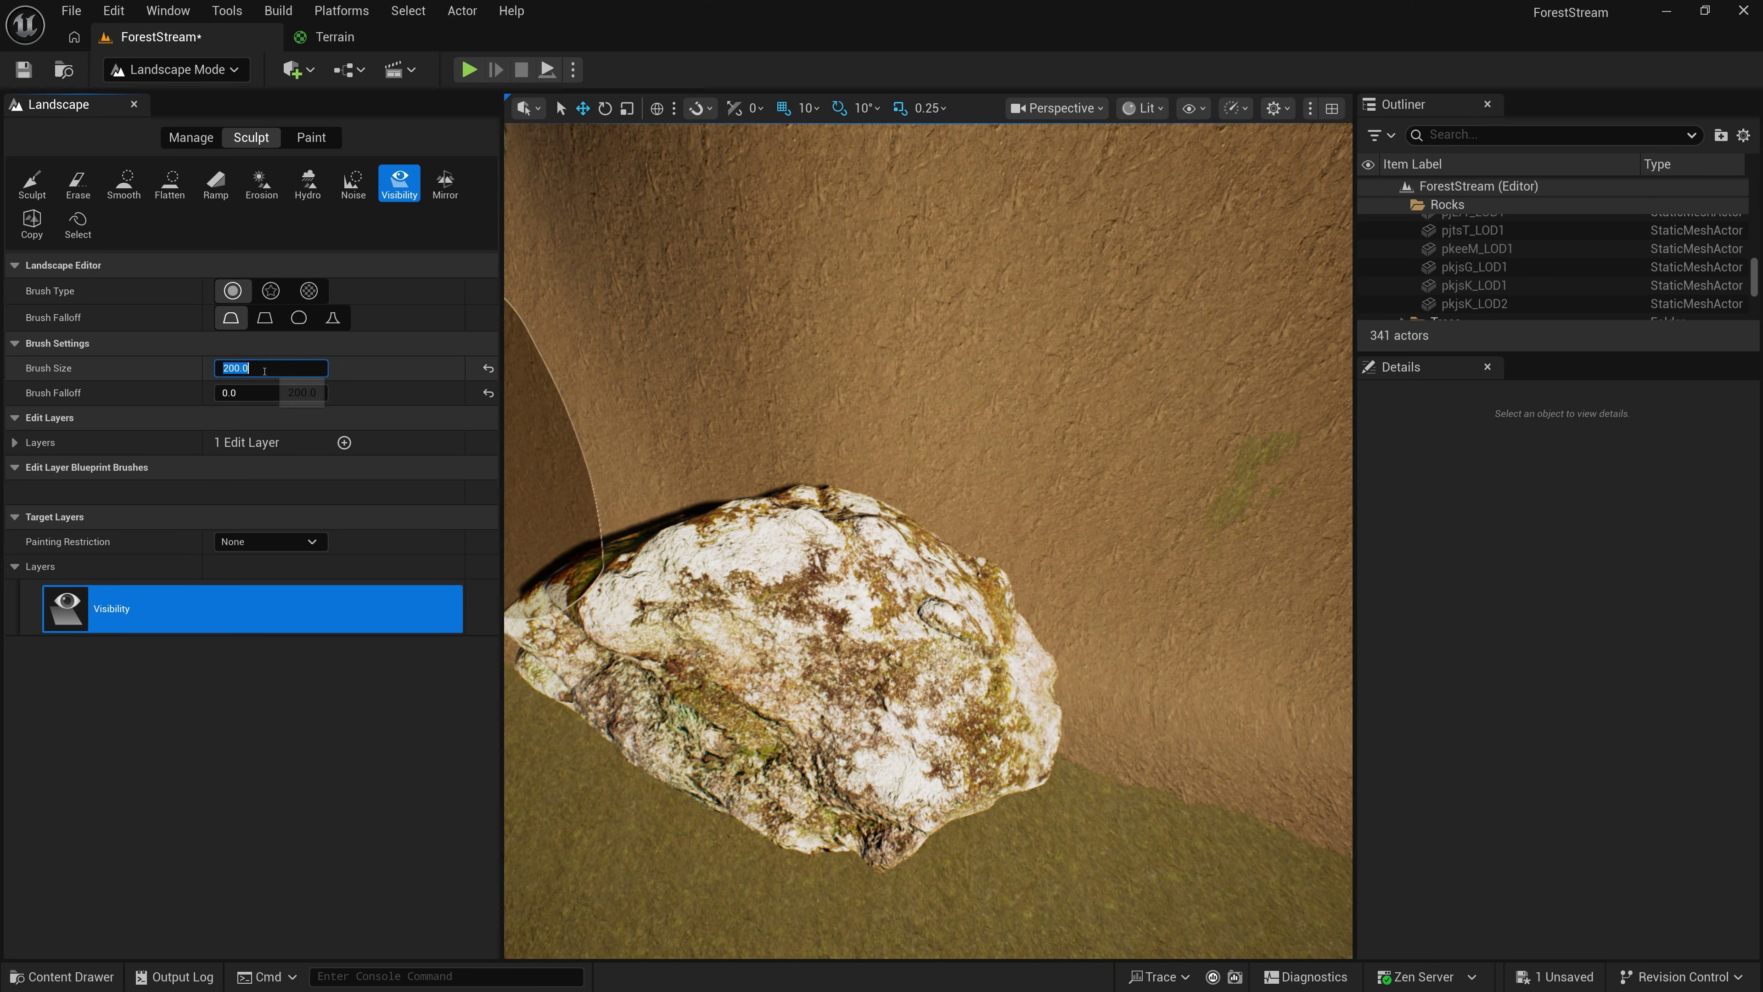
pyautogui.write('50')
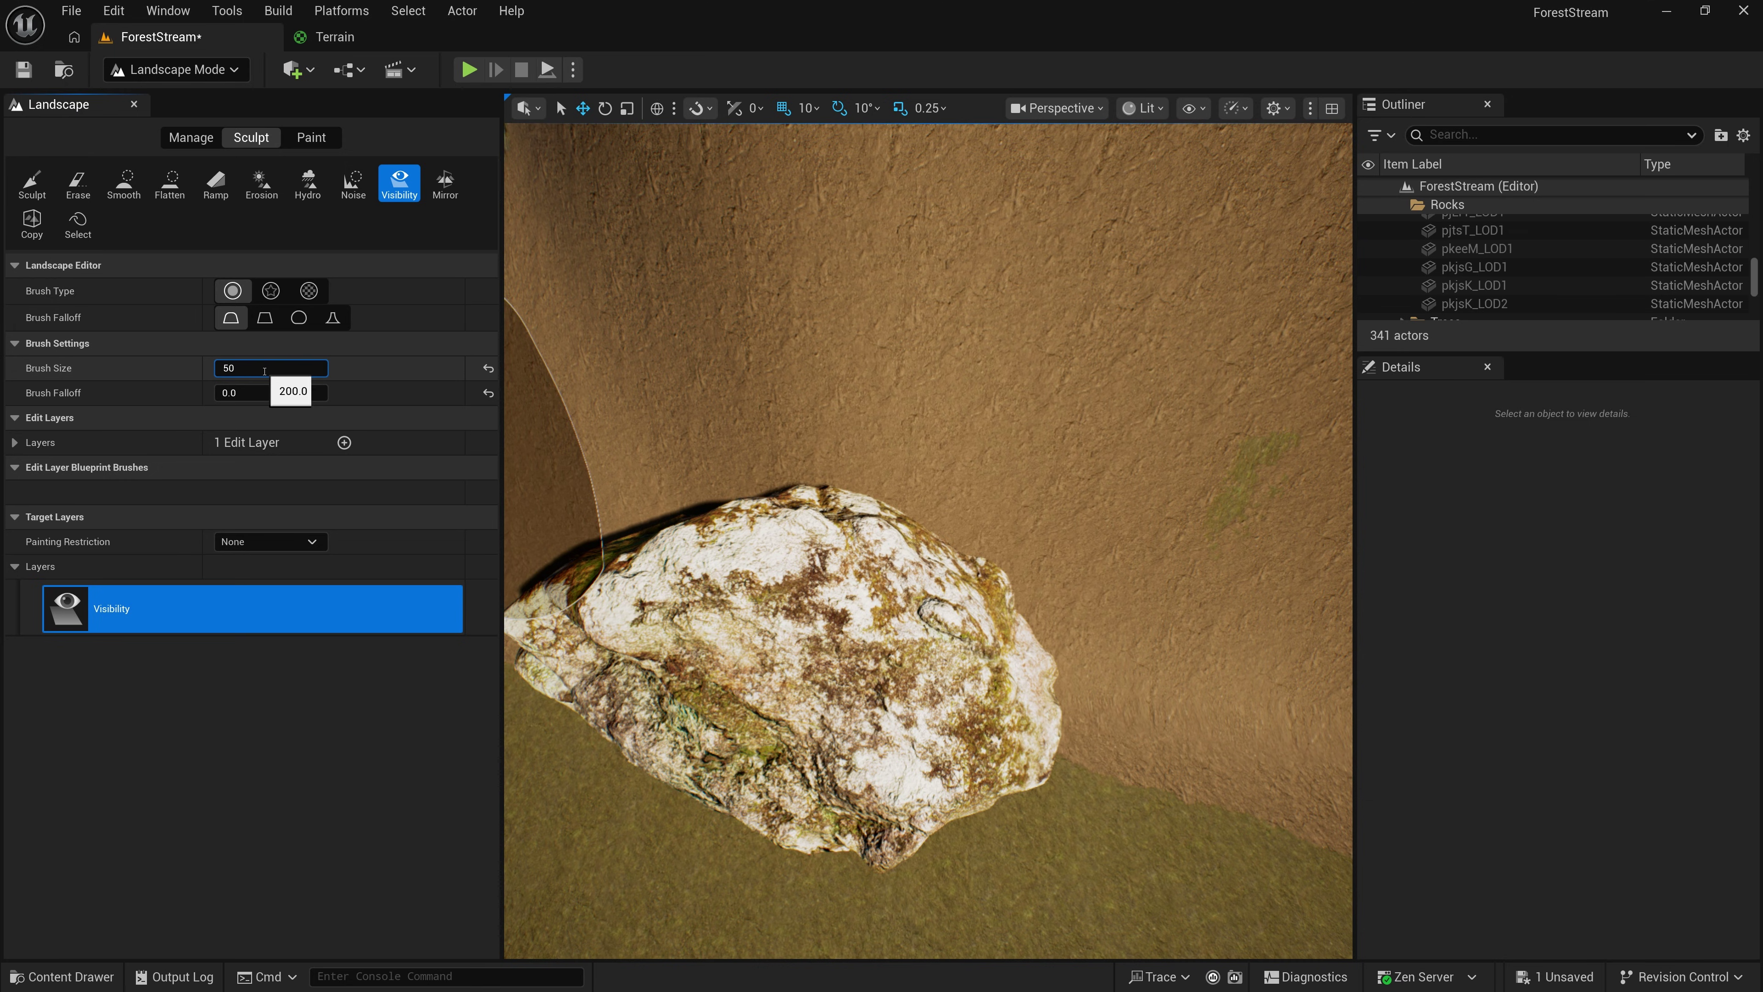
pyautogui.press('Return')
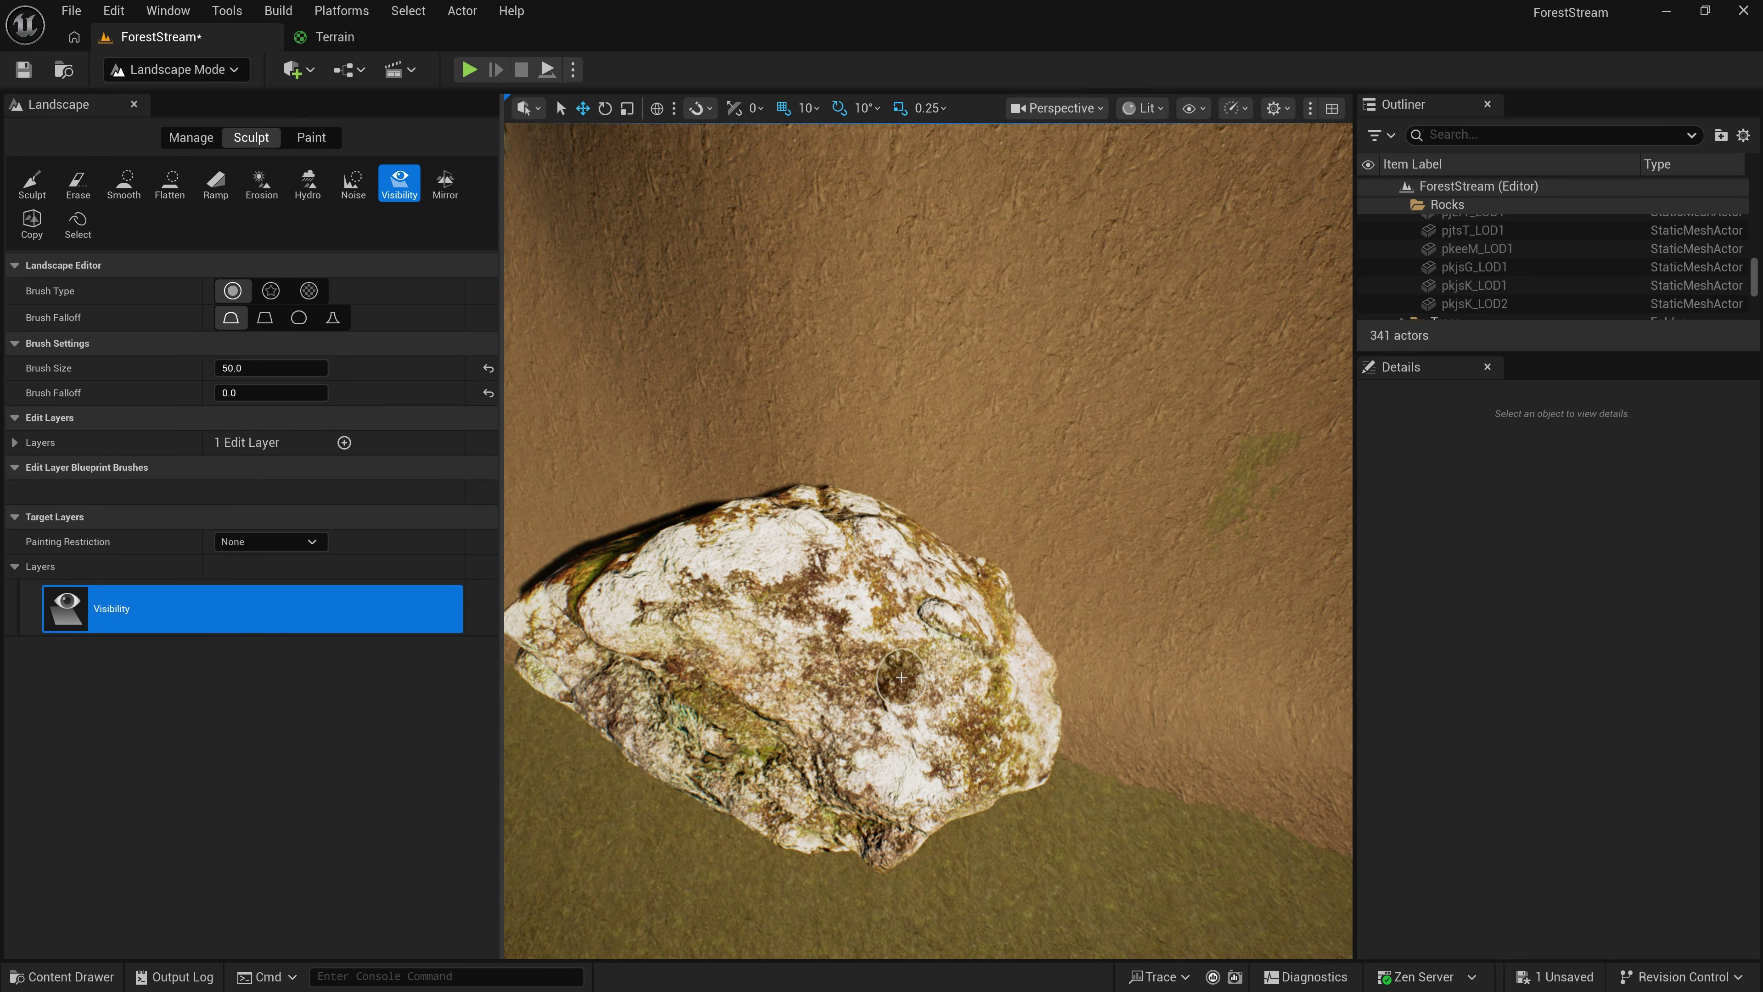
# Paint a small cave hole into the dirt slope beside the rock.
pyautogui.moveTo(914, 635)
pyautogui.mouseDown(button='right')
pyautogui.moveTo(846, 639)
pyautogui.moveTo(878, 608)
pyautogui.moveTo(858, 618)
pyautogui.moveTo(917, 656)
pyautogui.mouseUp(button='right')
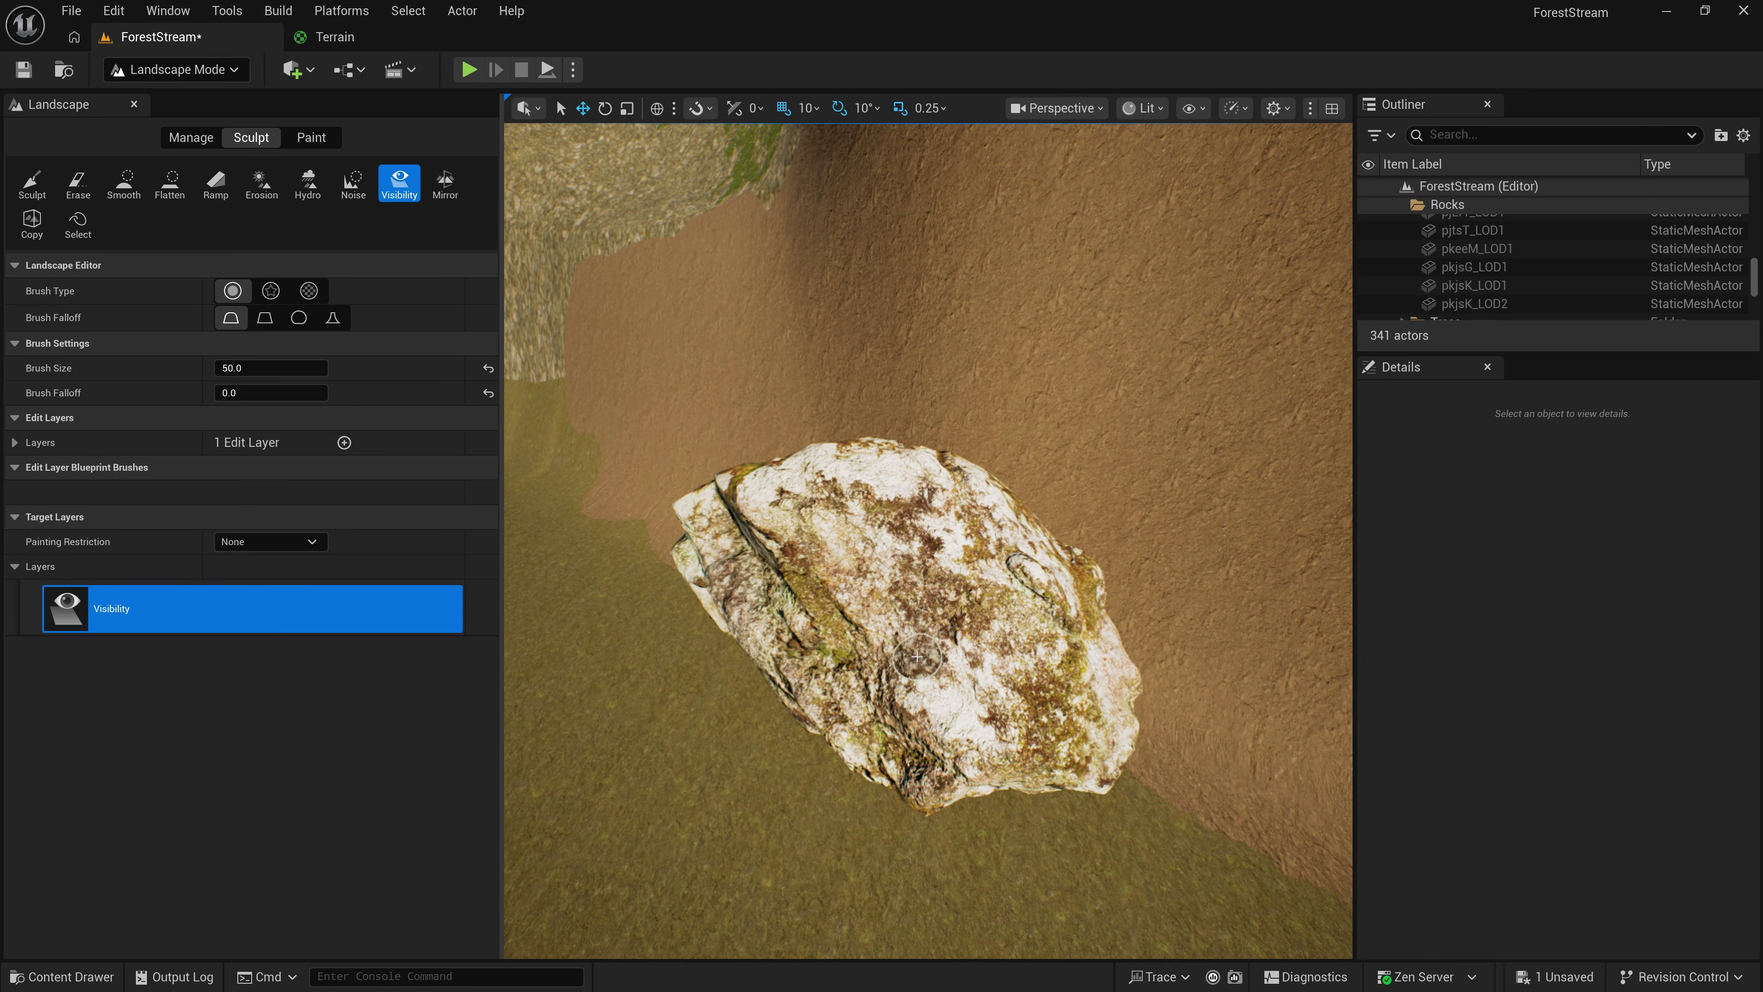
pyautogui.moveTo(916, 656); pyautogui.dragTo(909, 623, button='right')
pyautogui.moveTo(910, 622); pyautogui.dragTo(909, 642)
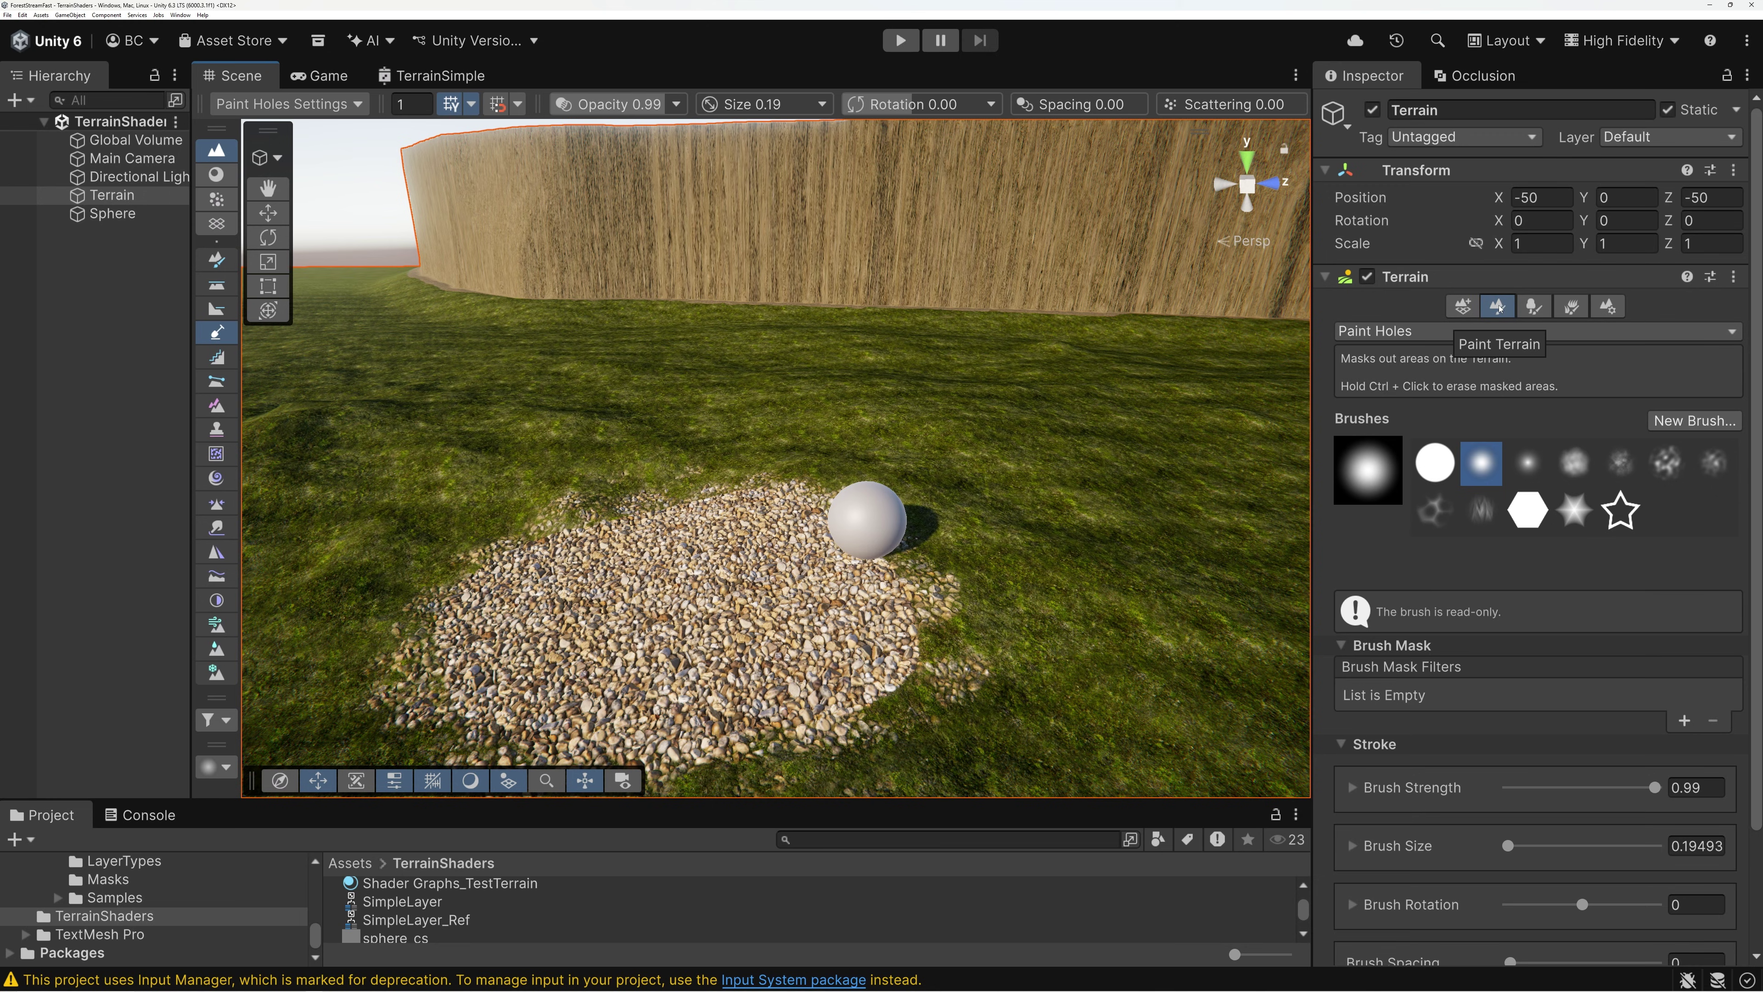
# Choose Paint Holes from the Terrain inspector's tool dropdown.
pyautogui.click(1366, 332)
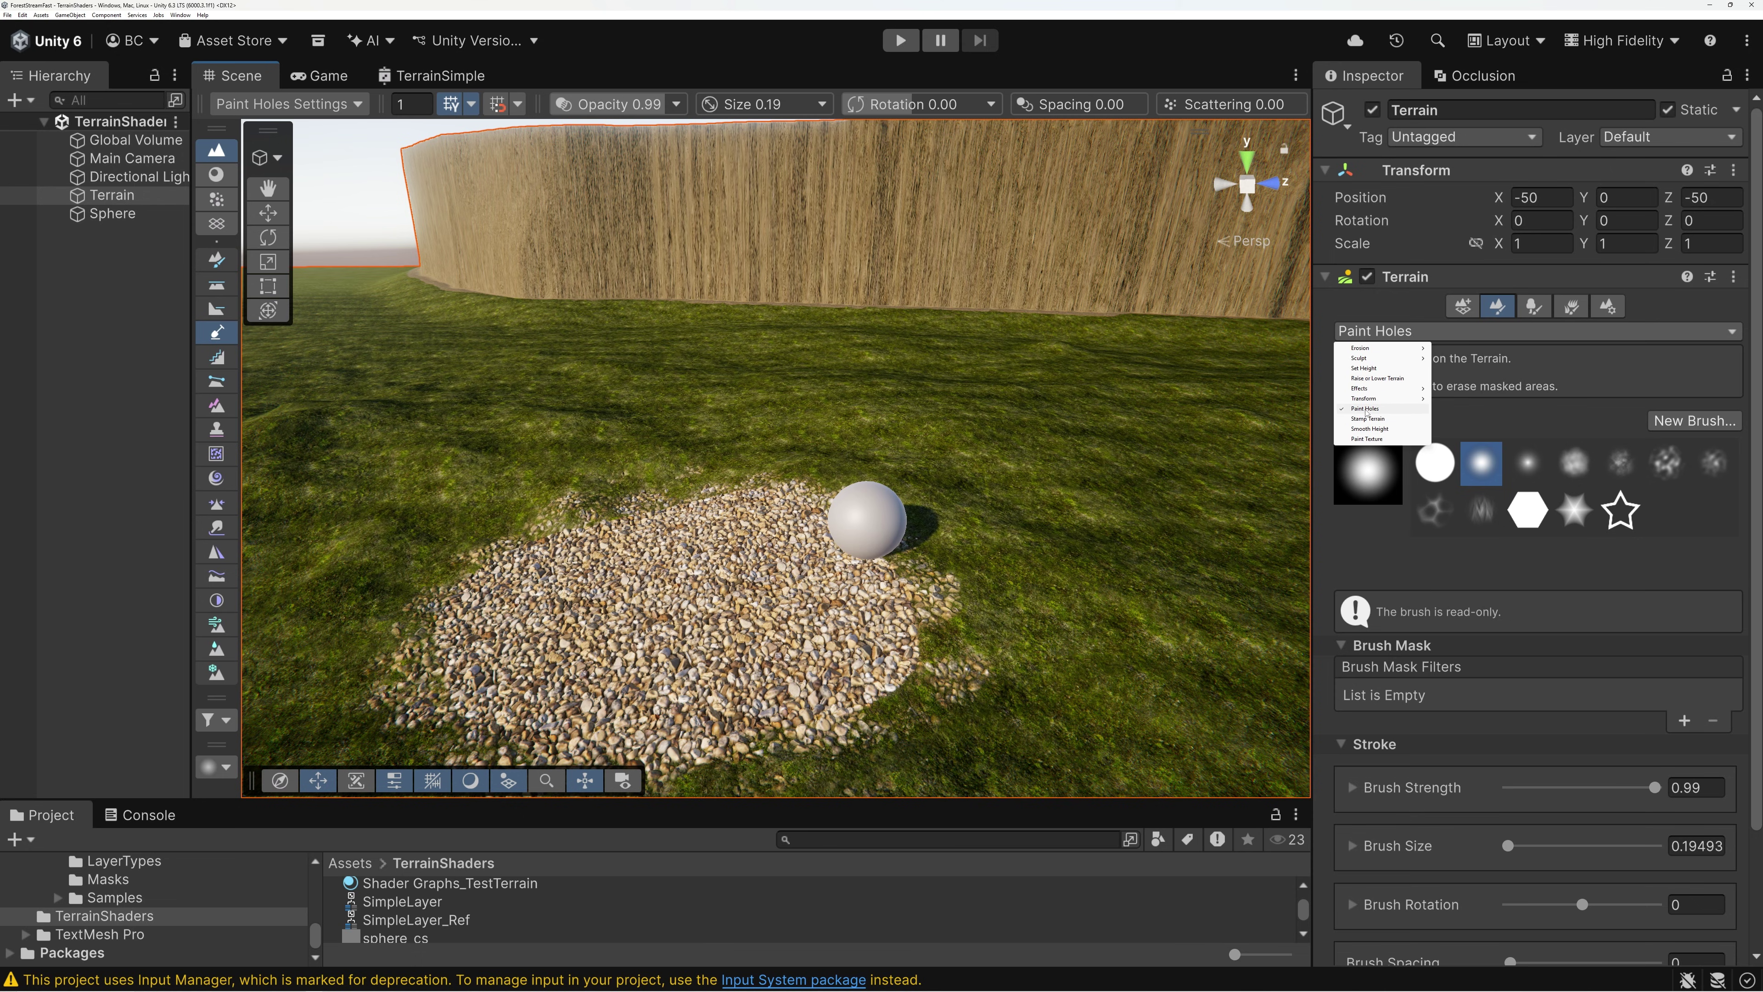
pyautogui.click(1366, 409)
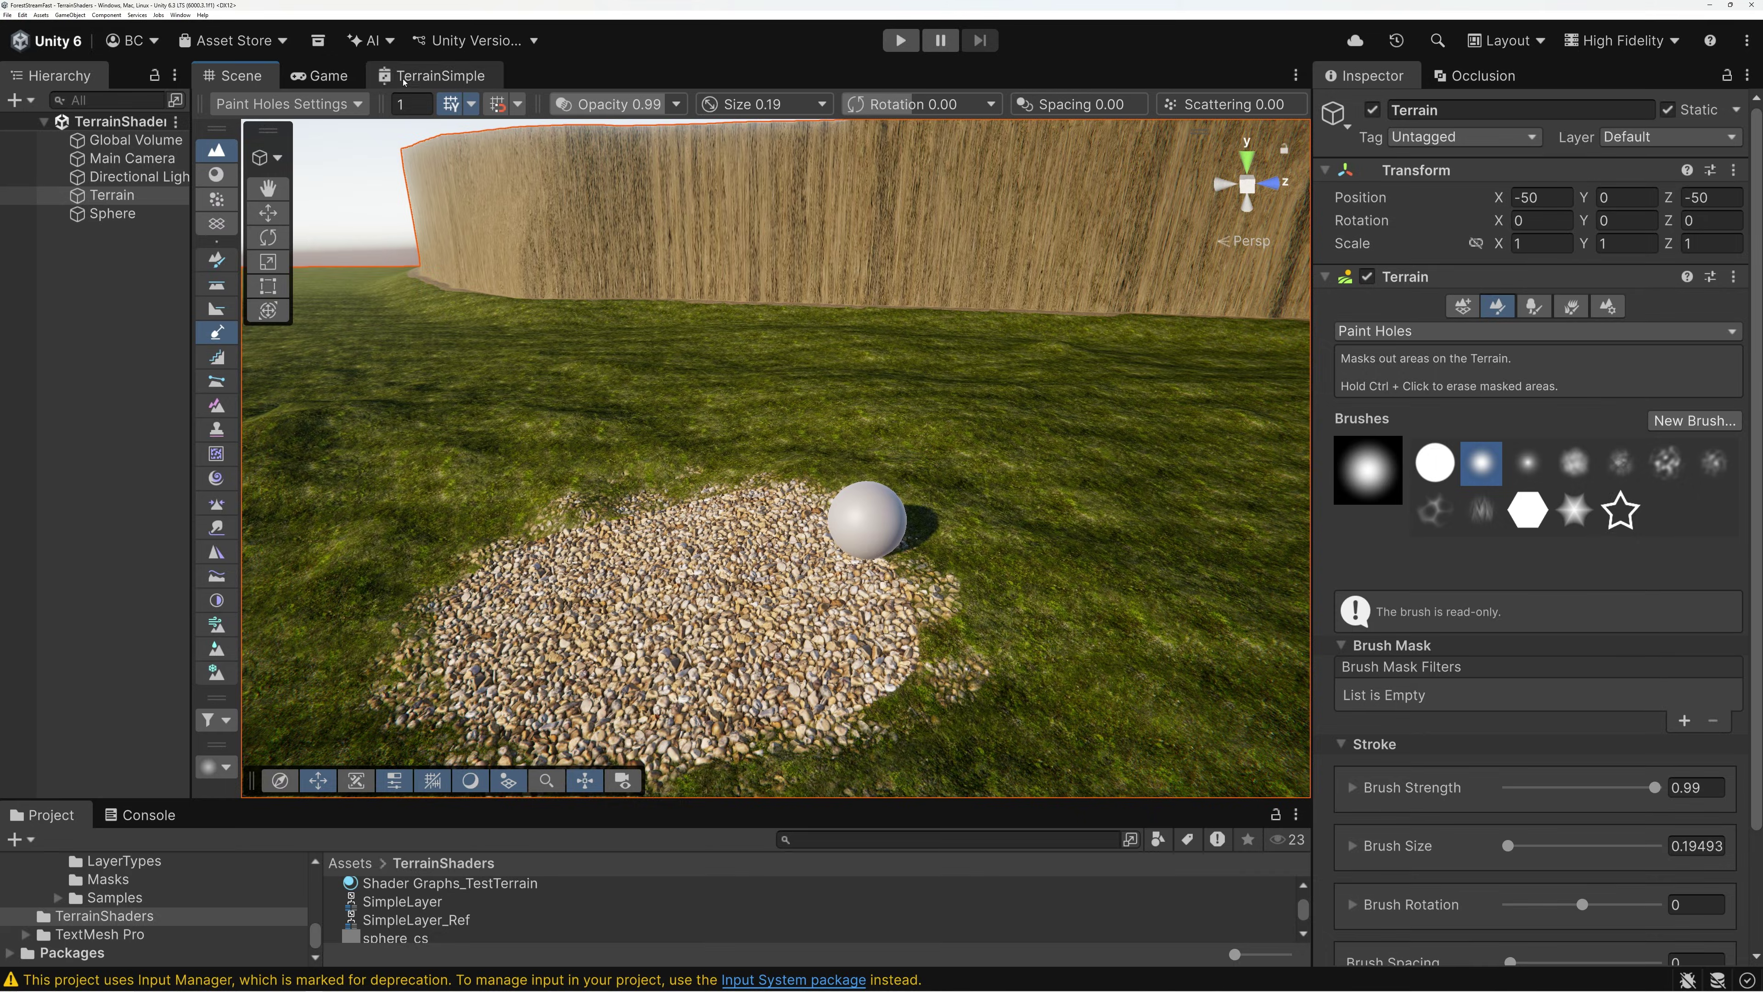
# Open the TerrainSimple shader graph, pan to the Fragment stack, and show the Graph Inspector.
pyautogui.click(417, 78)
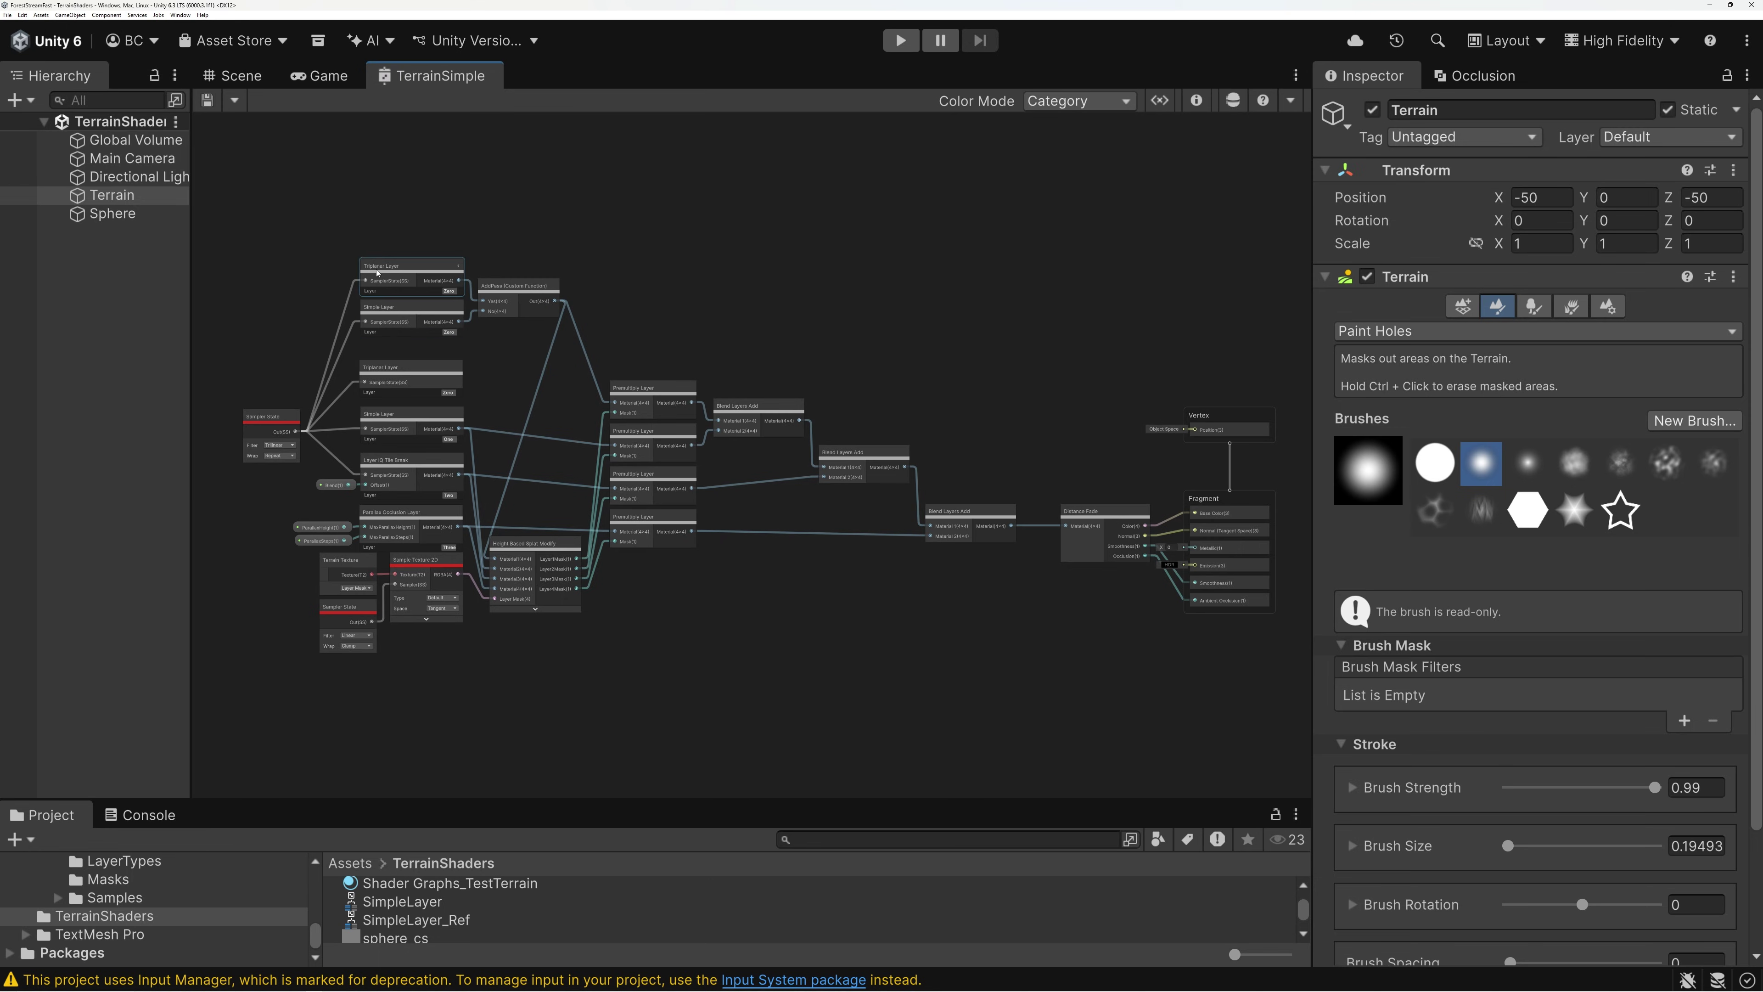
pyautogui.scroll(4, 424, 358)
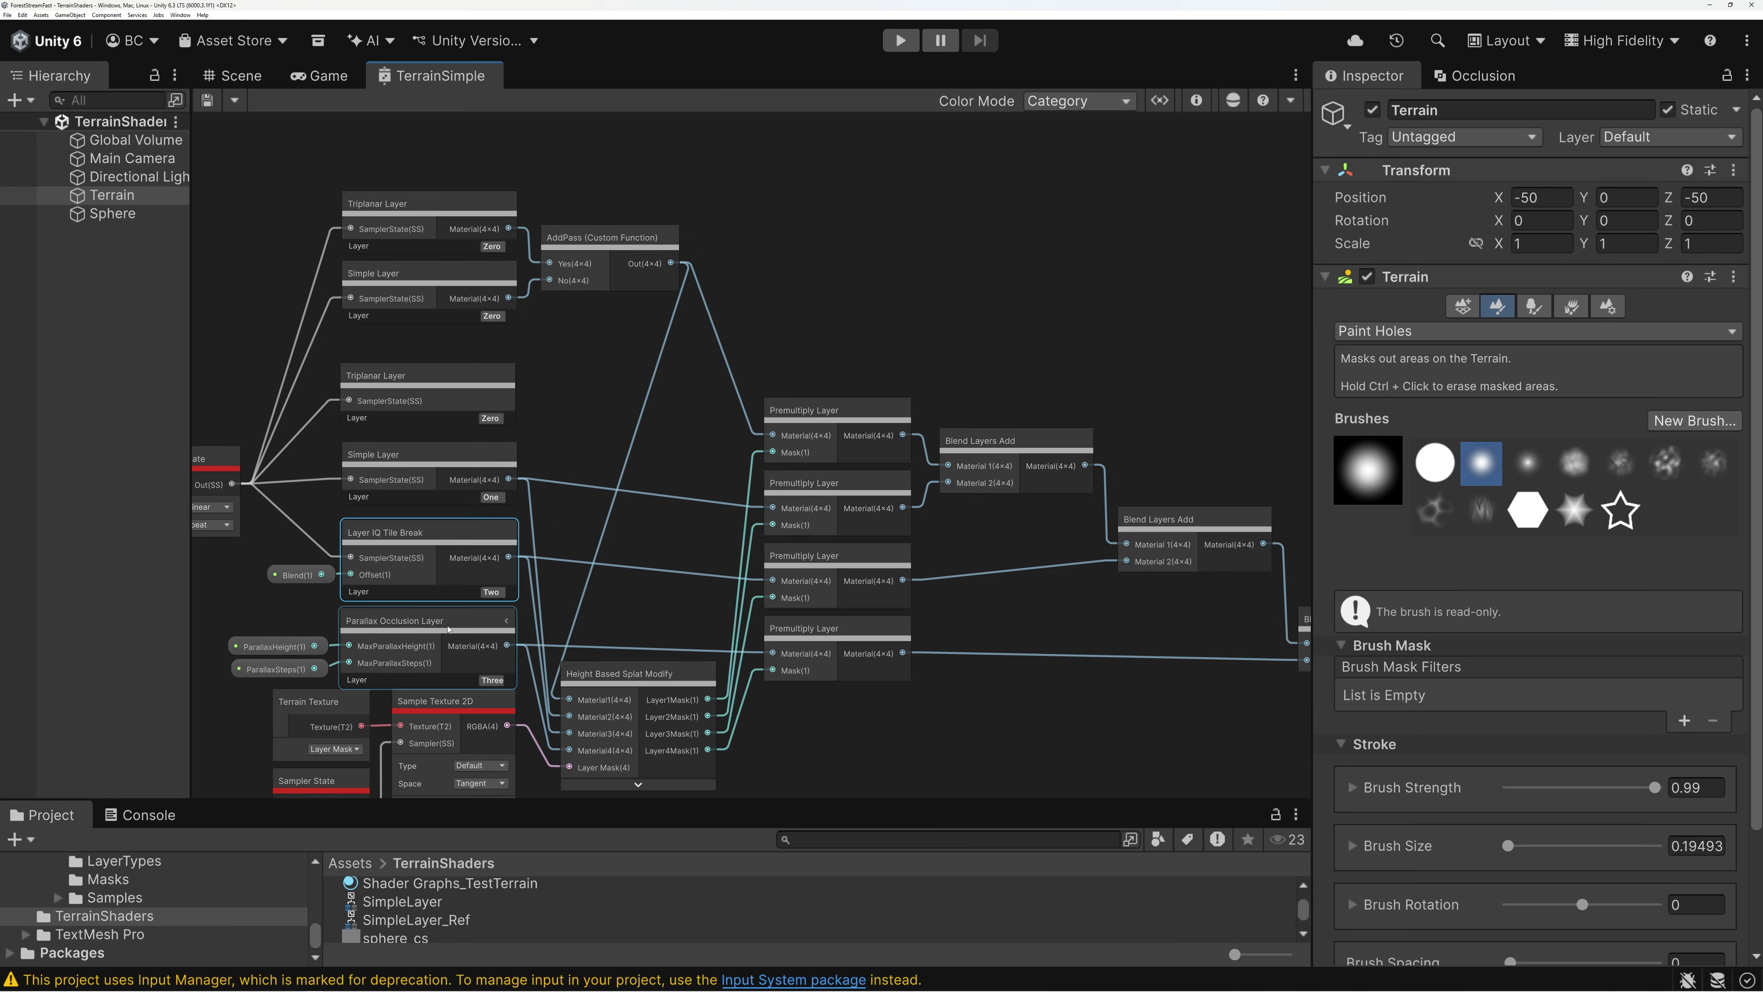
pyautogui.click(427, 633)
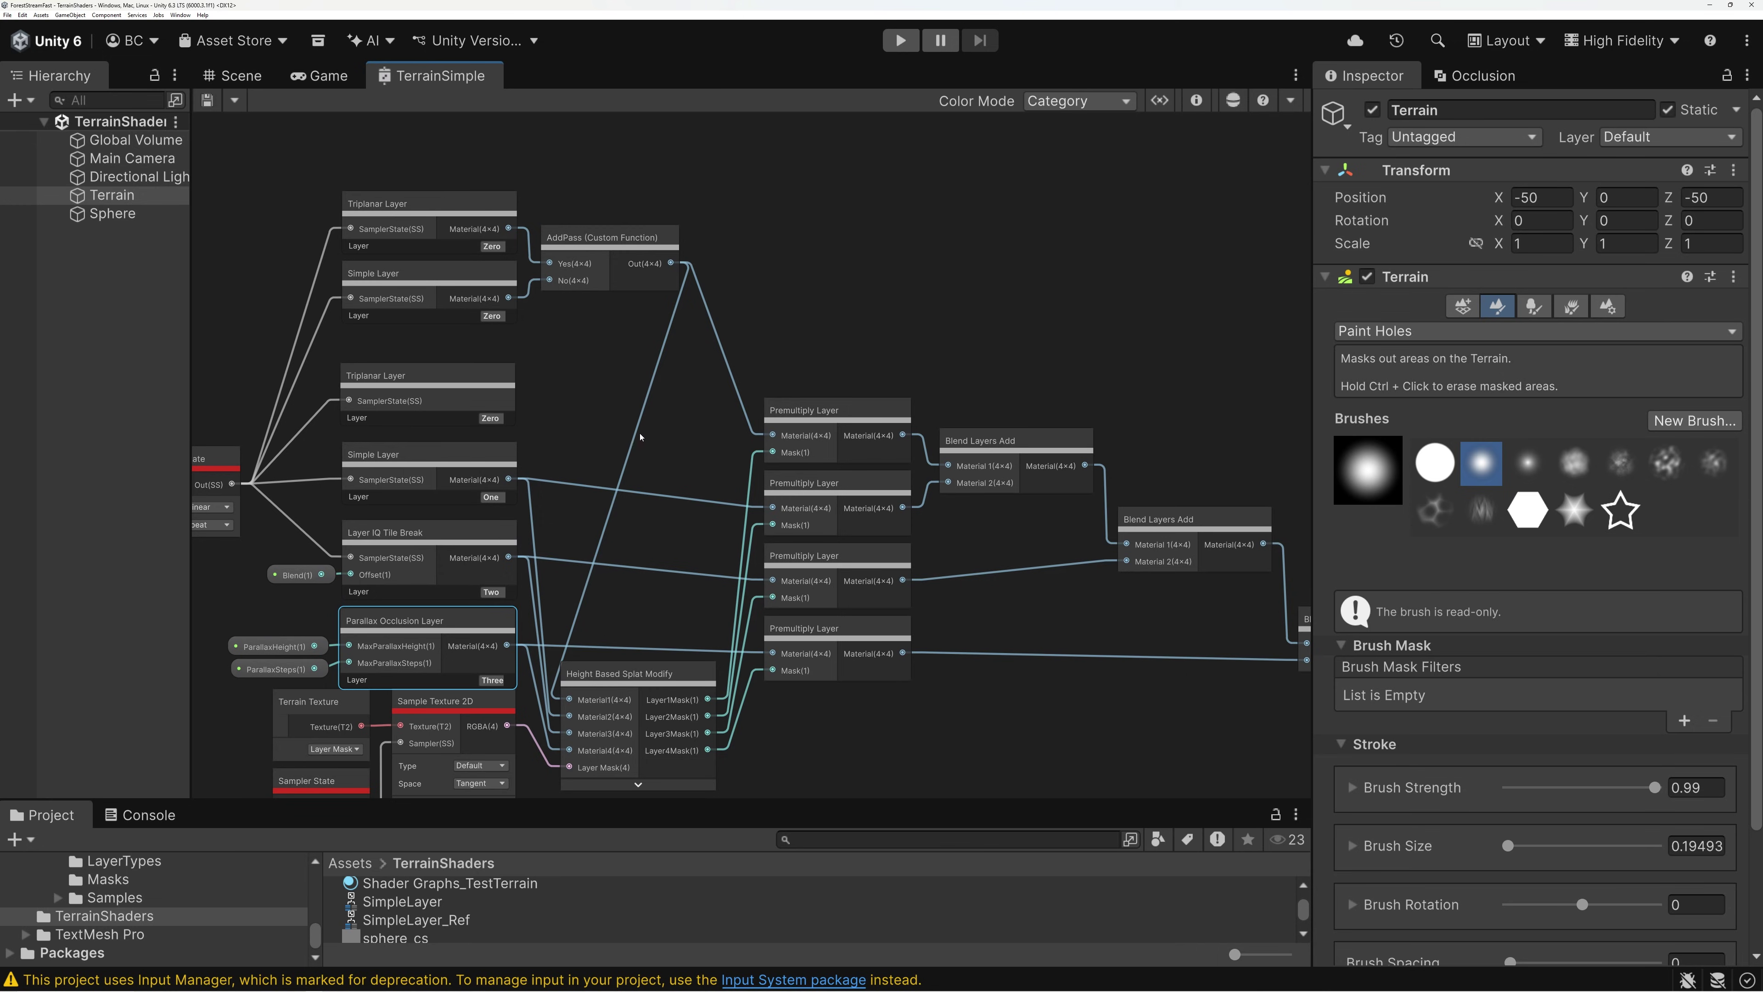
pyautogui.moveTo(689, 444); pyautogui.dragTo(416, 305, button='middle')
pyautogui.moveTo(902, 326); pyautogui.dragTo(691, 322, button='middle')
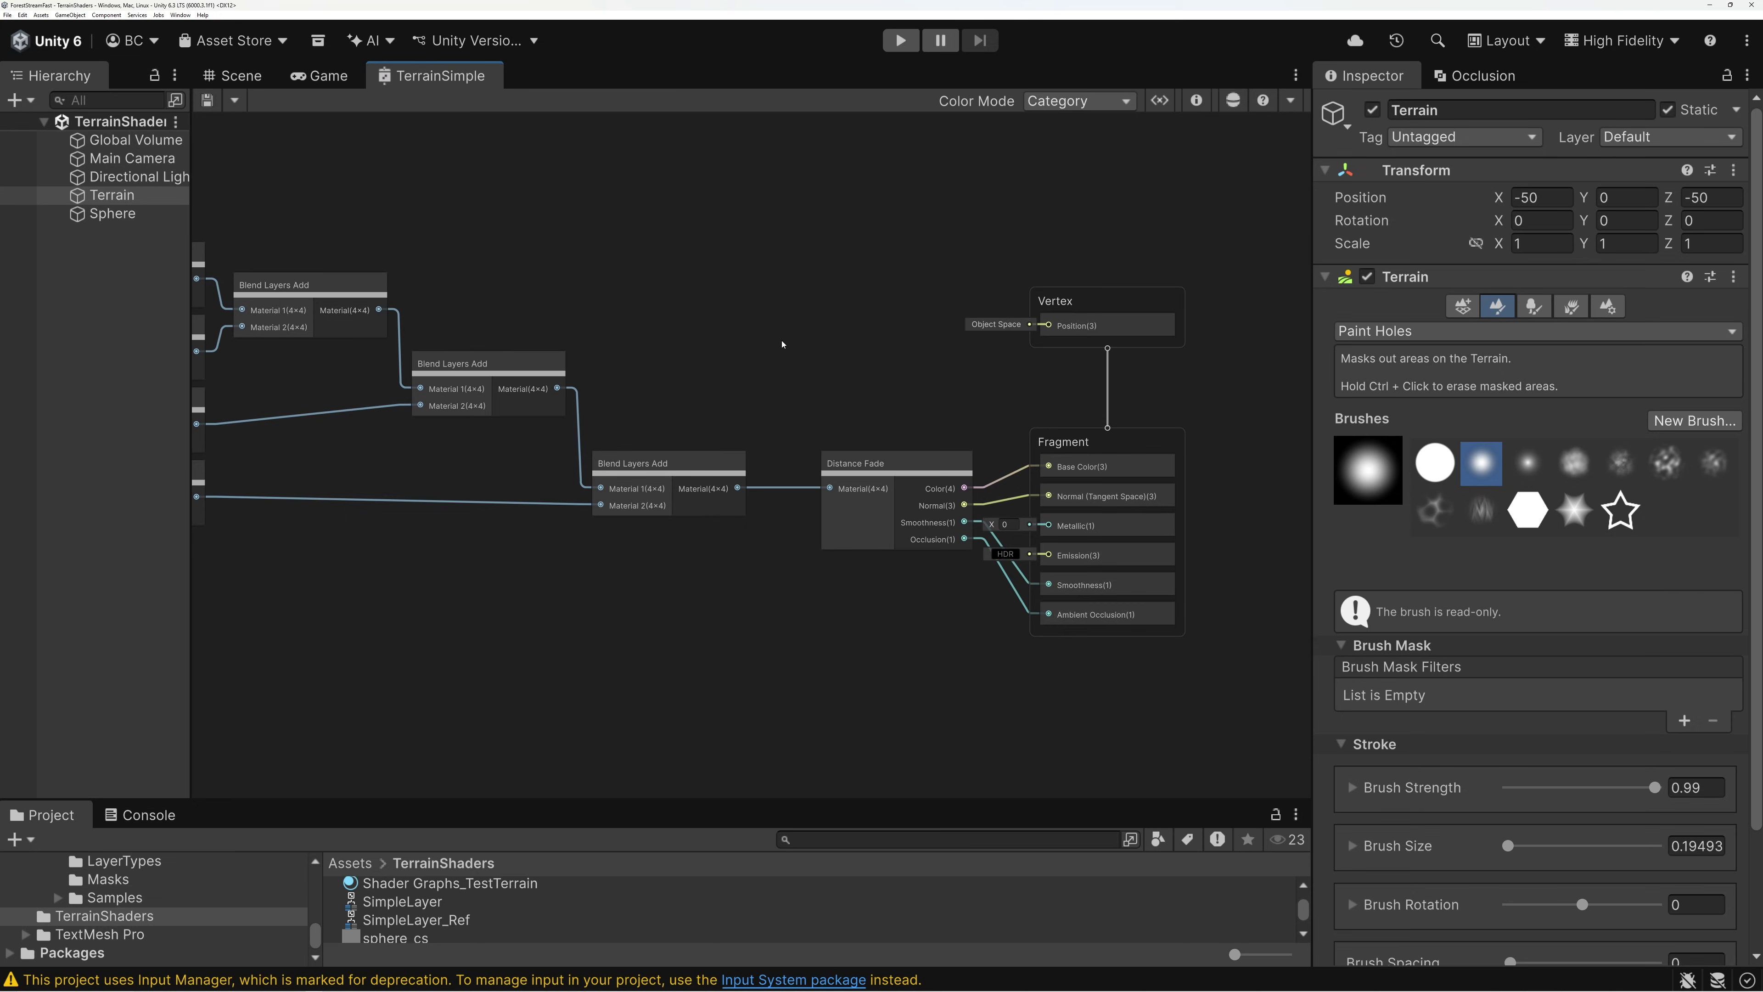
pyautogui.click(1196, 101)
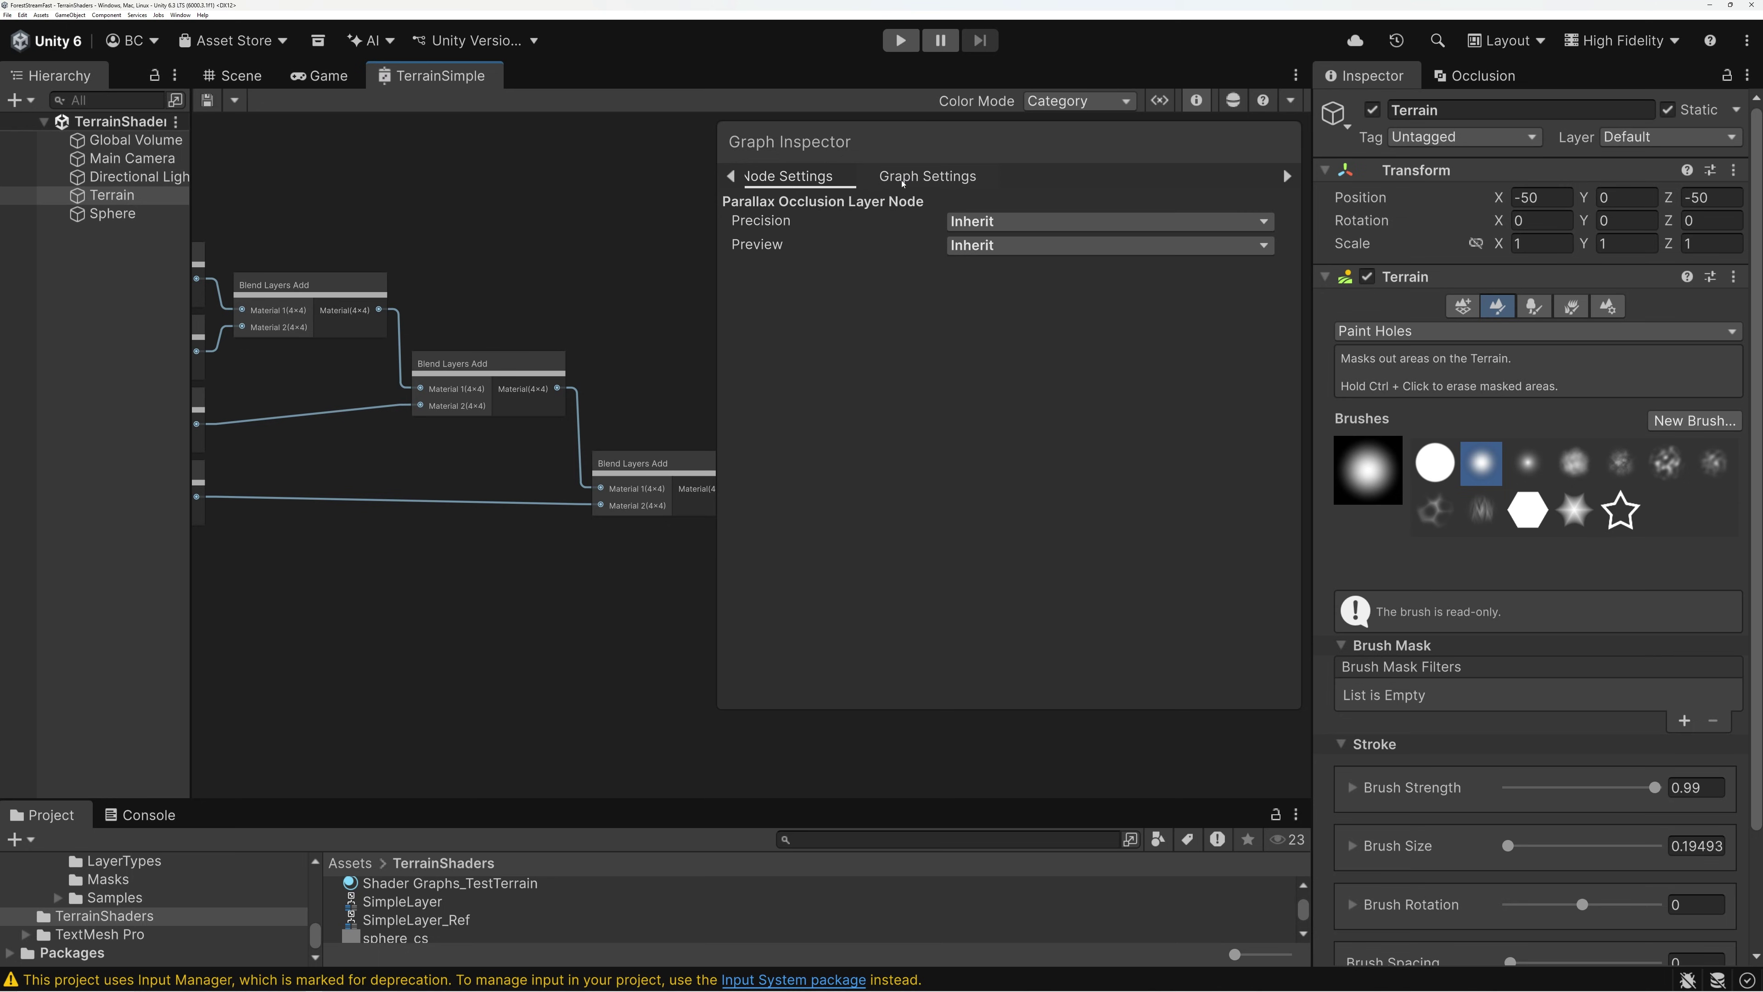
# Check Graph Settings, hide the inspector, and select the Fragment stack's Alpha block.
pyautogui.click(901, 177)
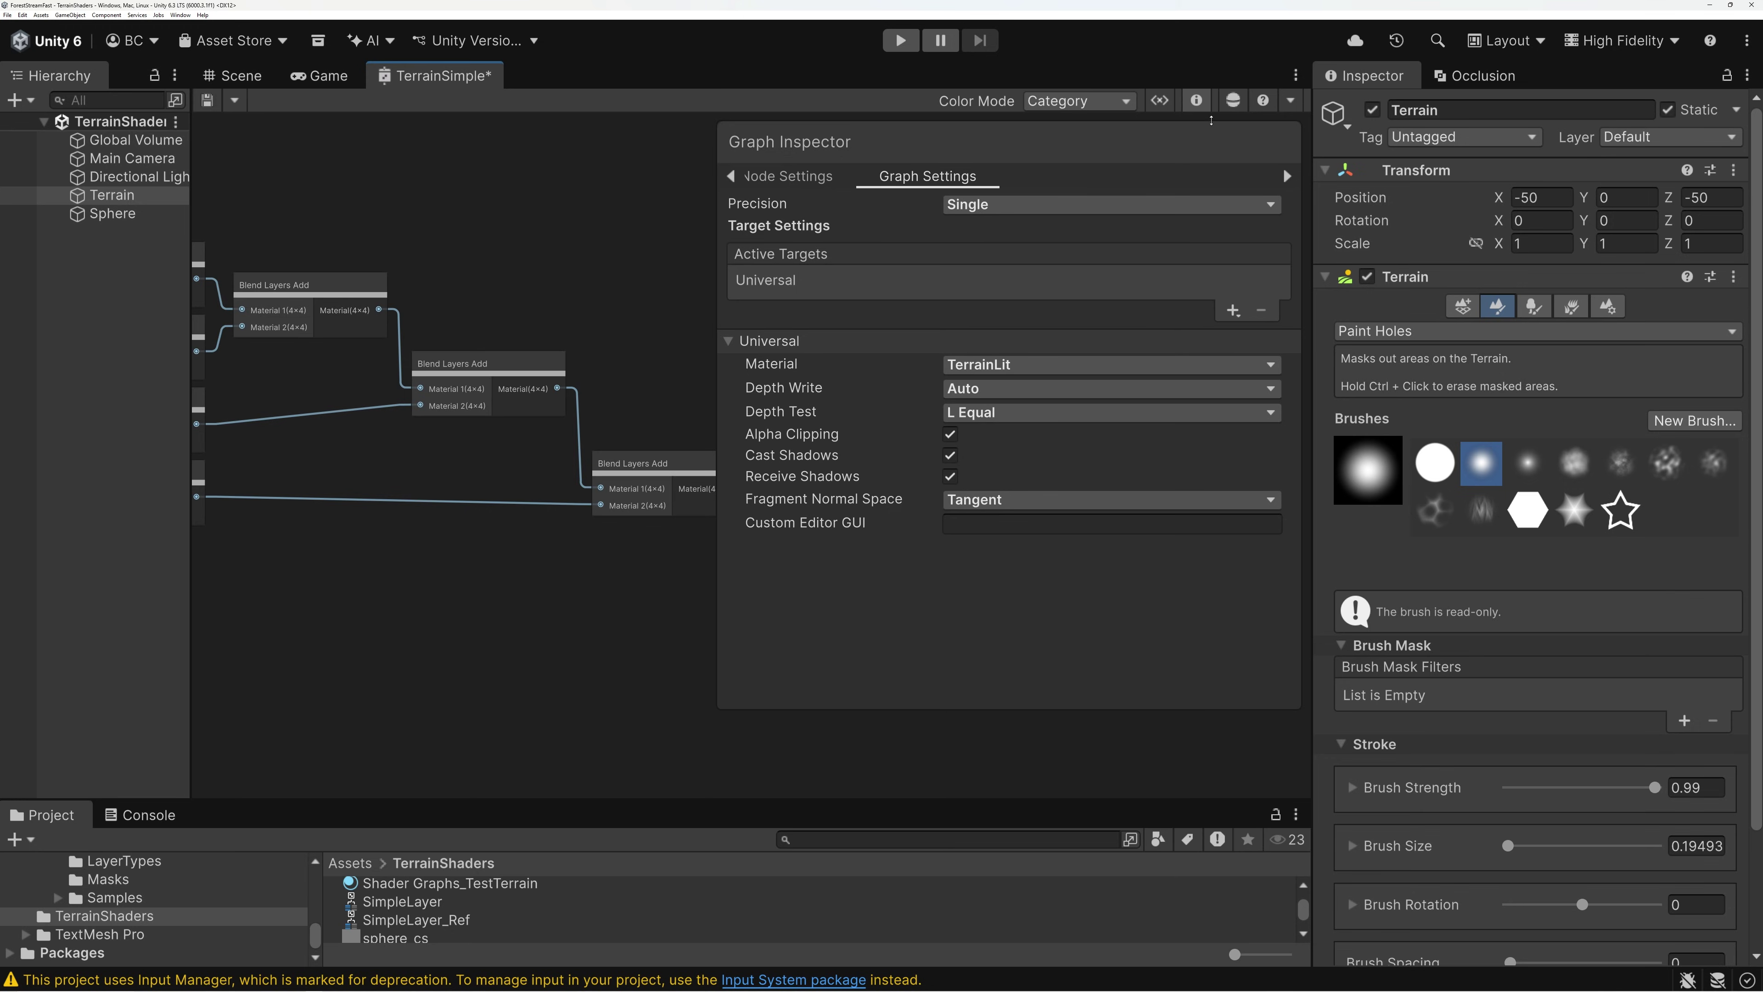
pyautogui.hotkey('shift', '2')
pyautogui.scroll(3, 1168, 503)
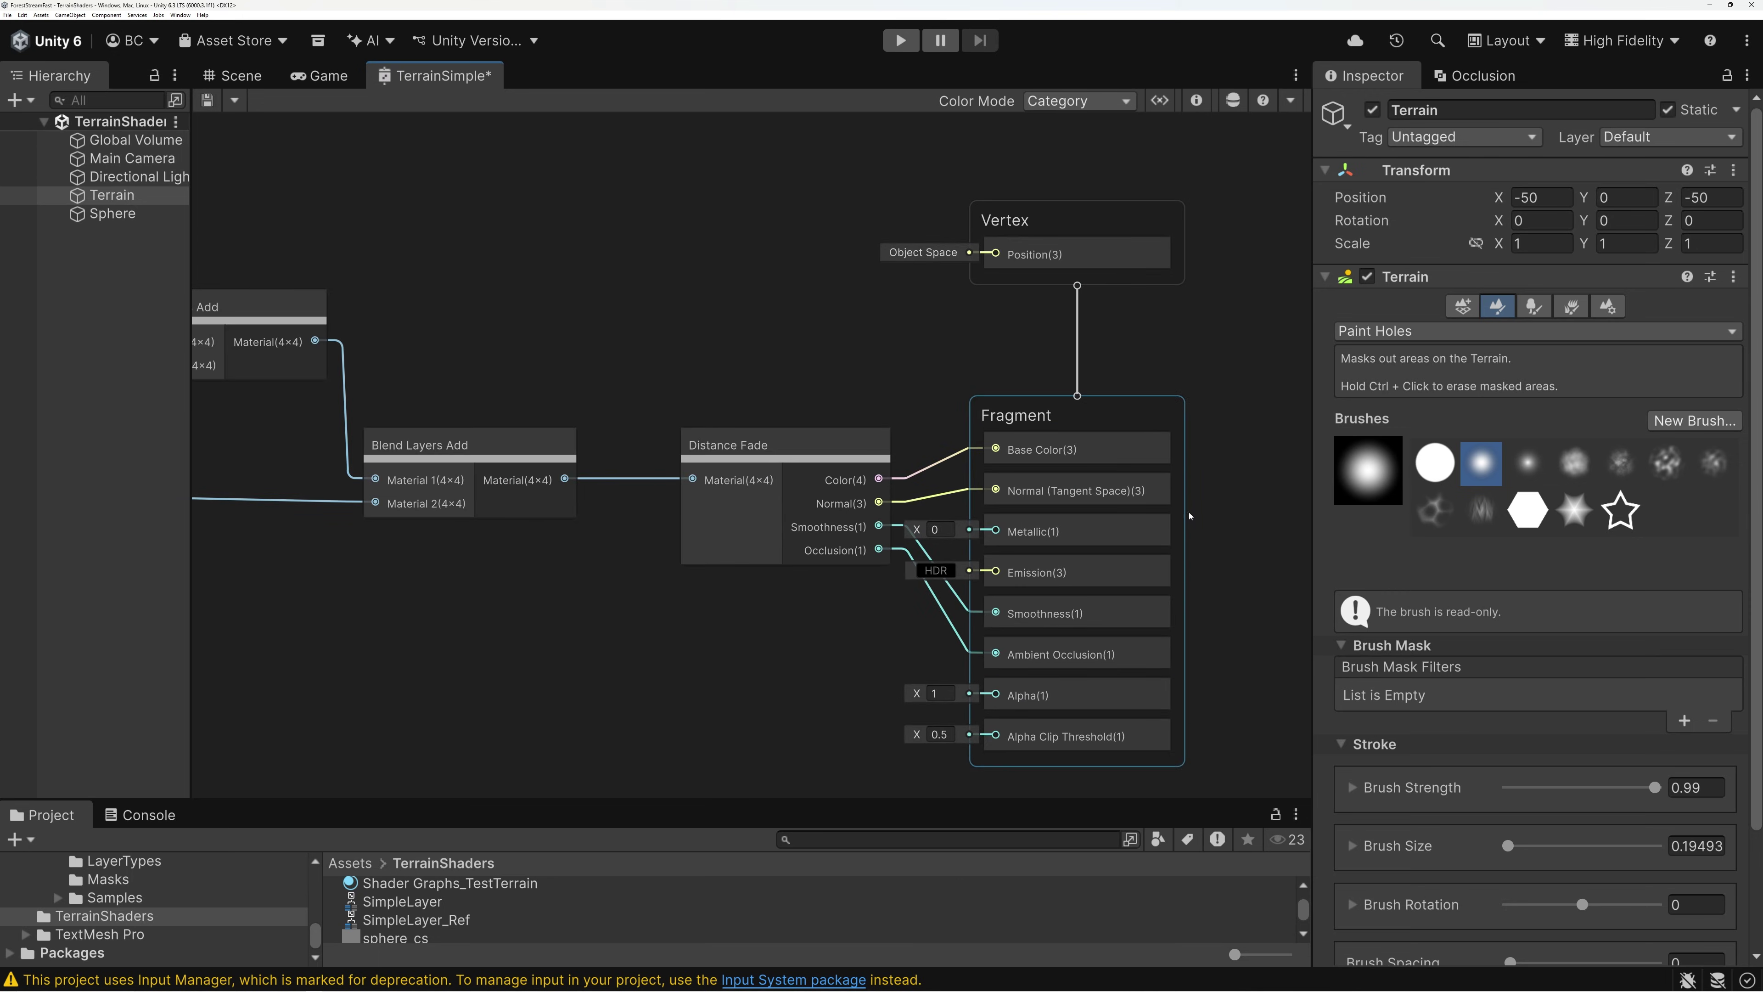
pyautogui.moveTo(1250, 539); pyautogui.dragTo(1237, 459, button='middle')
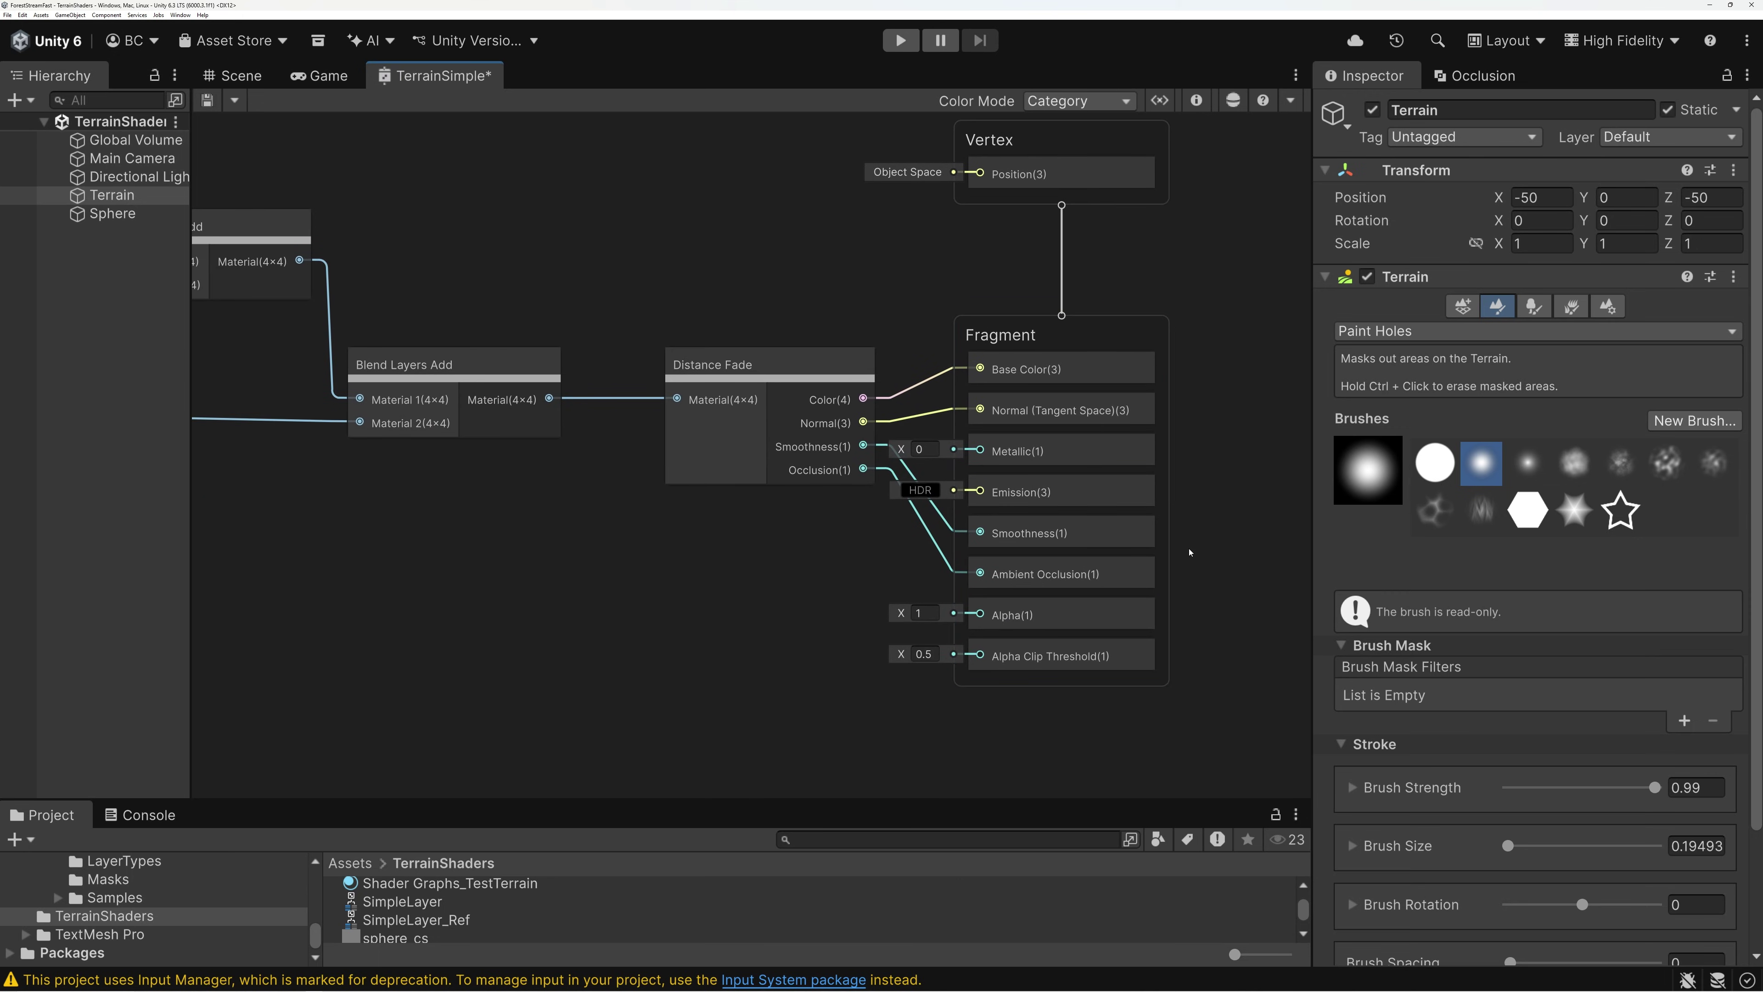
pyautogui.click(1012, 624)
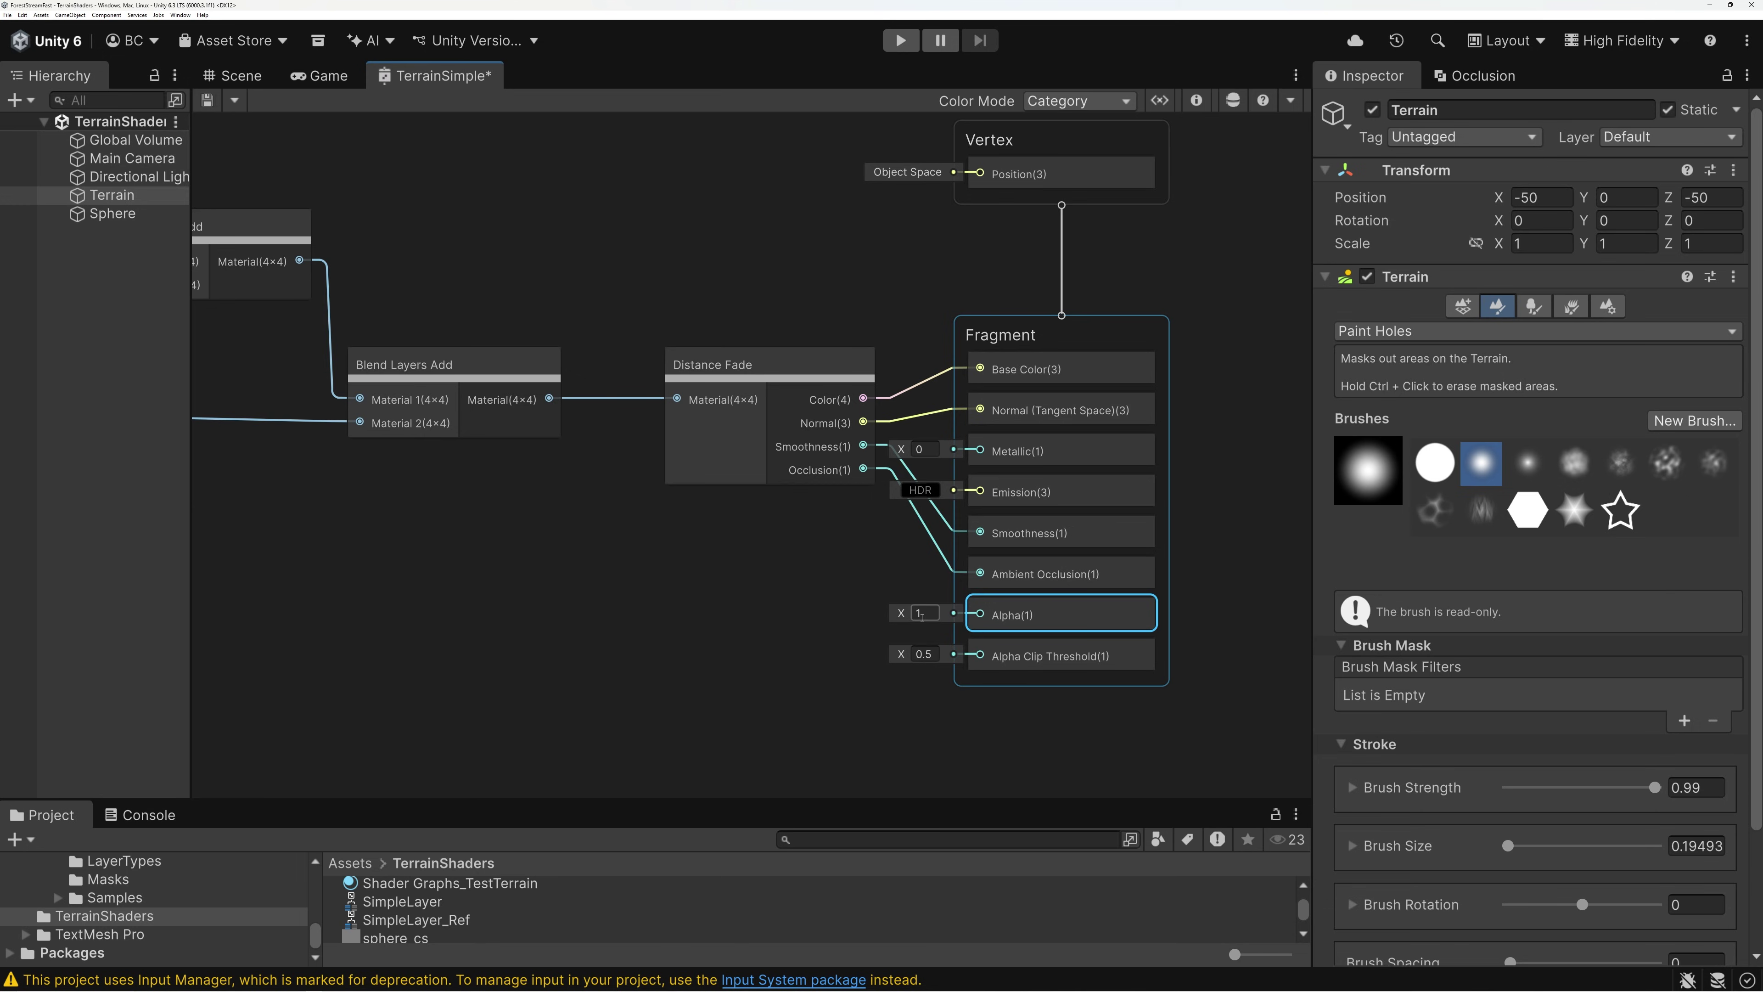
pyautogui.moveTo(604, 615); pyautogui.dragTo(699, 603, button='middle')
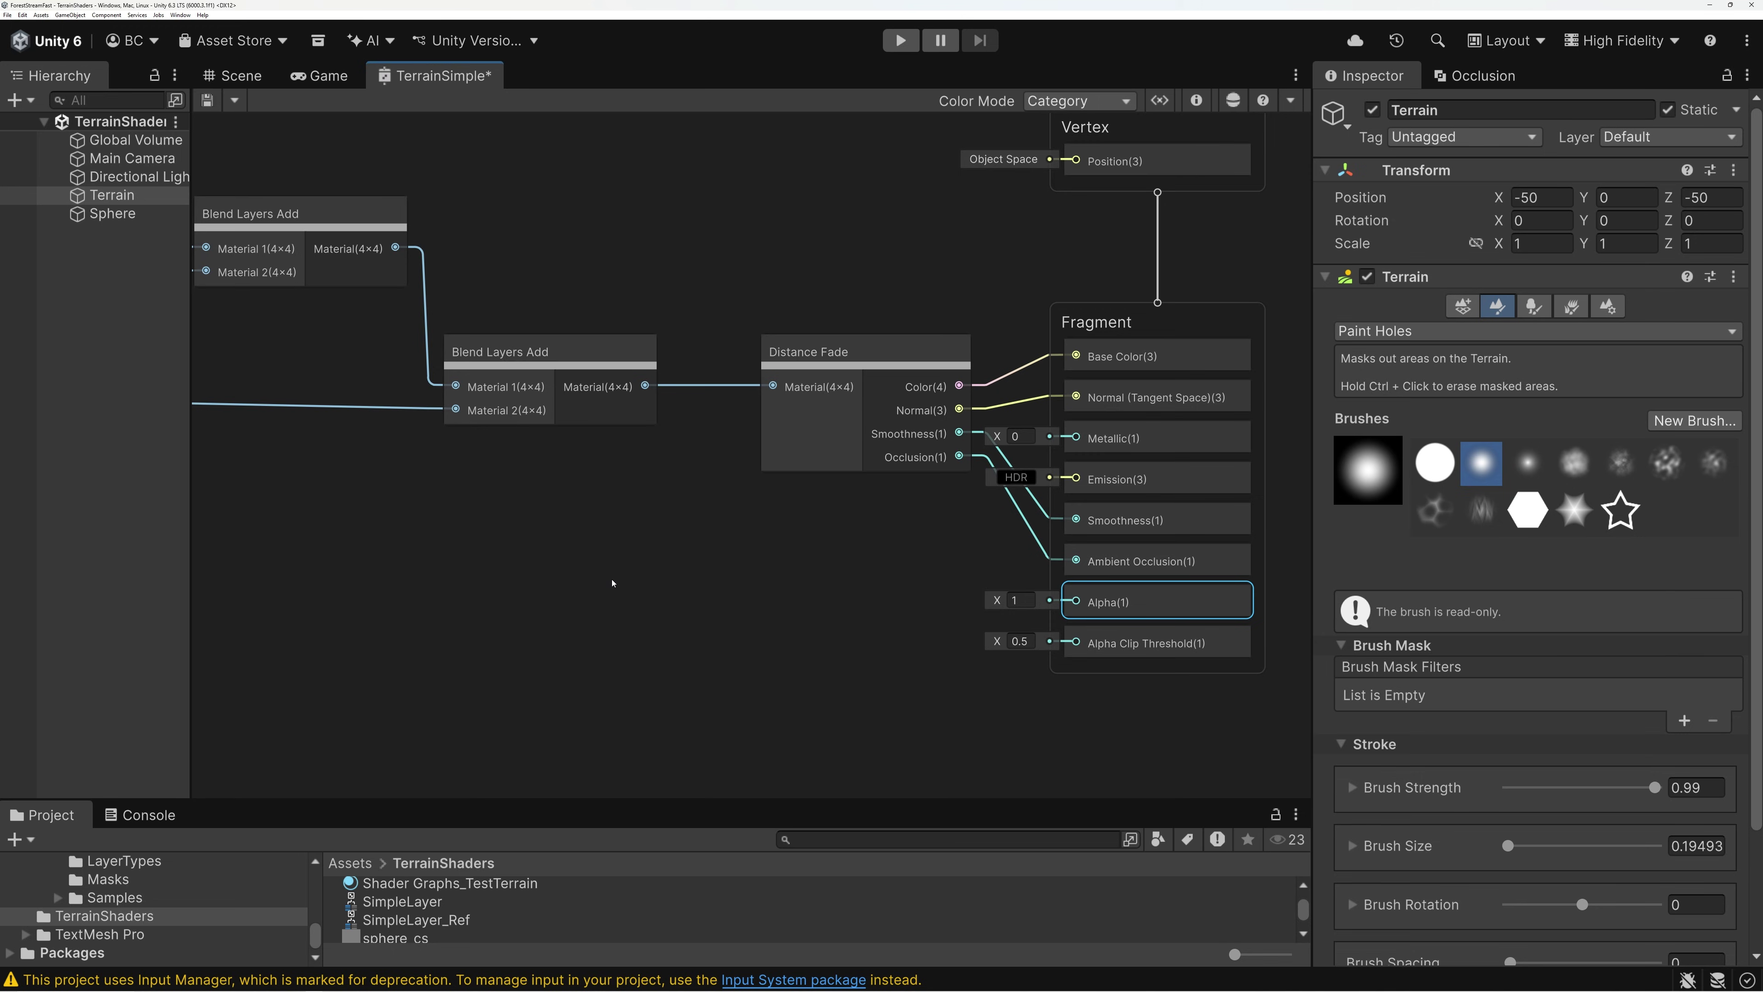
# Add a Terrain Texture node through a 'terrain' node search and position it.
pyautogui.click(525, 553)
pyautogui.press('space')
pyautogui.write('terrain')
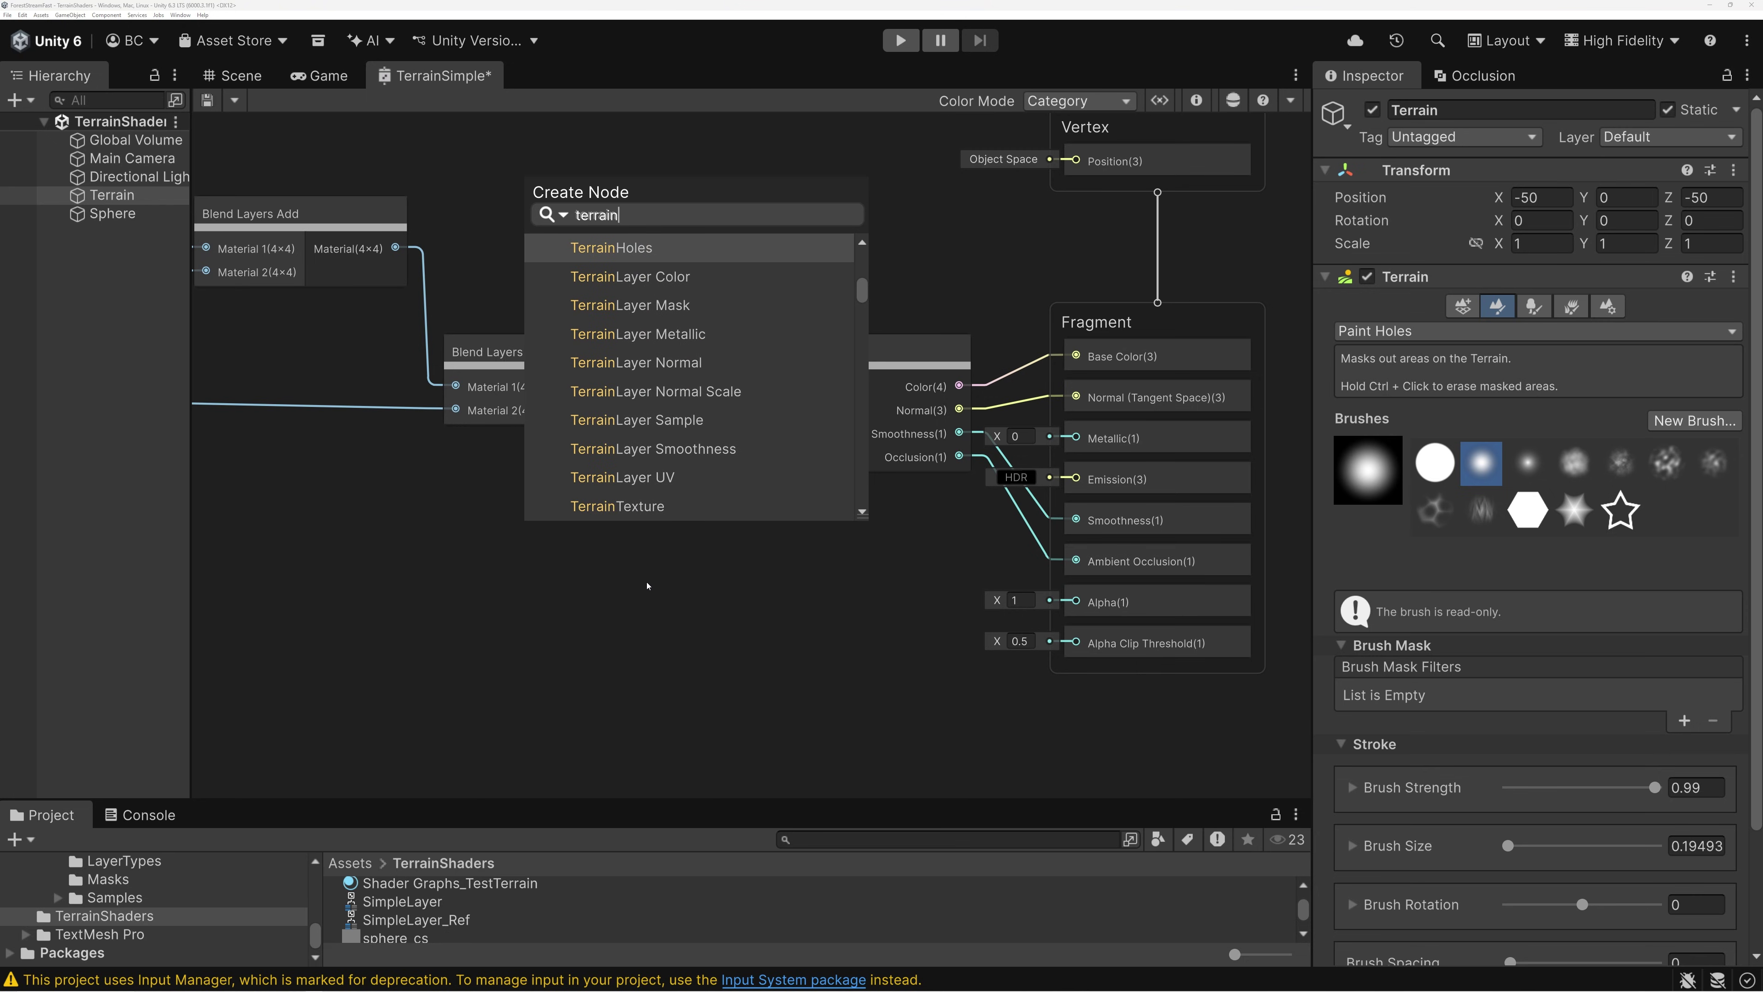
pyautogui.moveTo(862, 290); pyautogui.dragTo(866, 302)
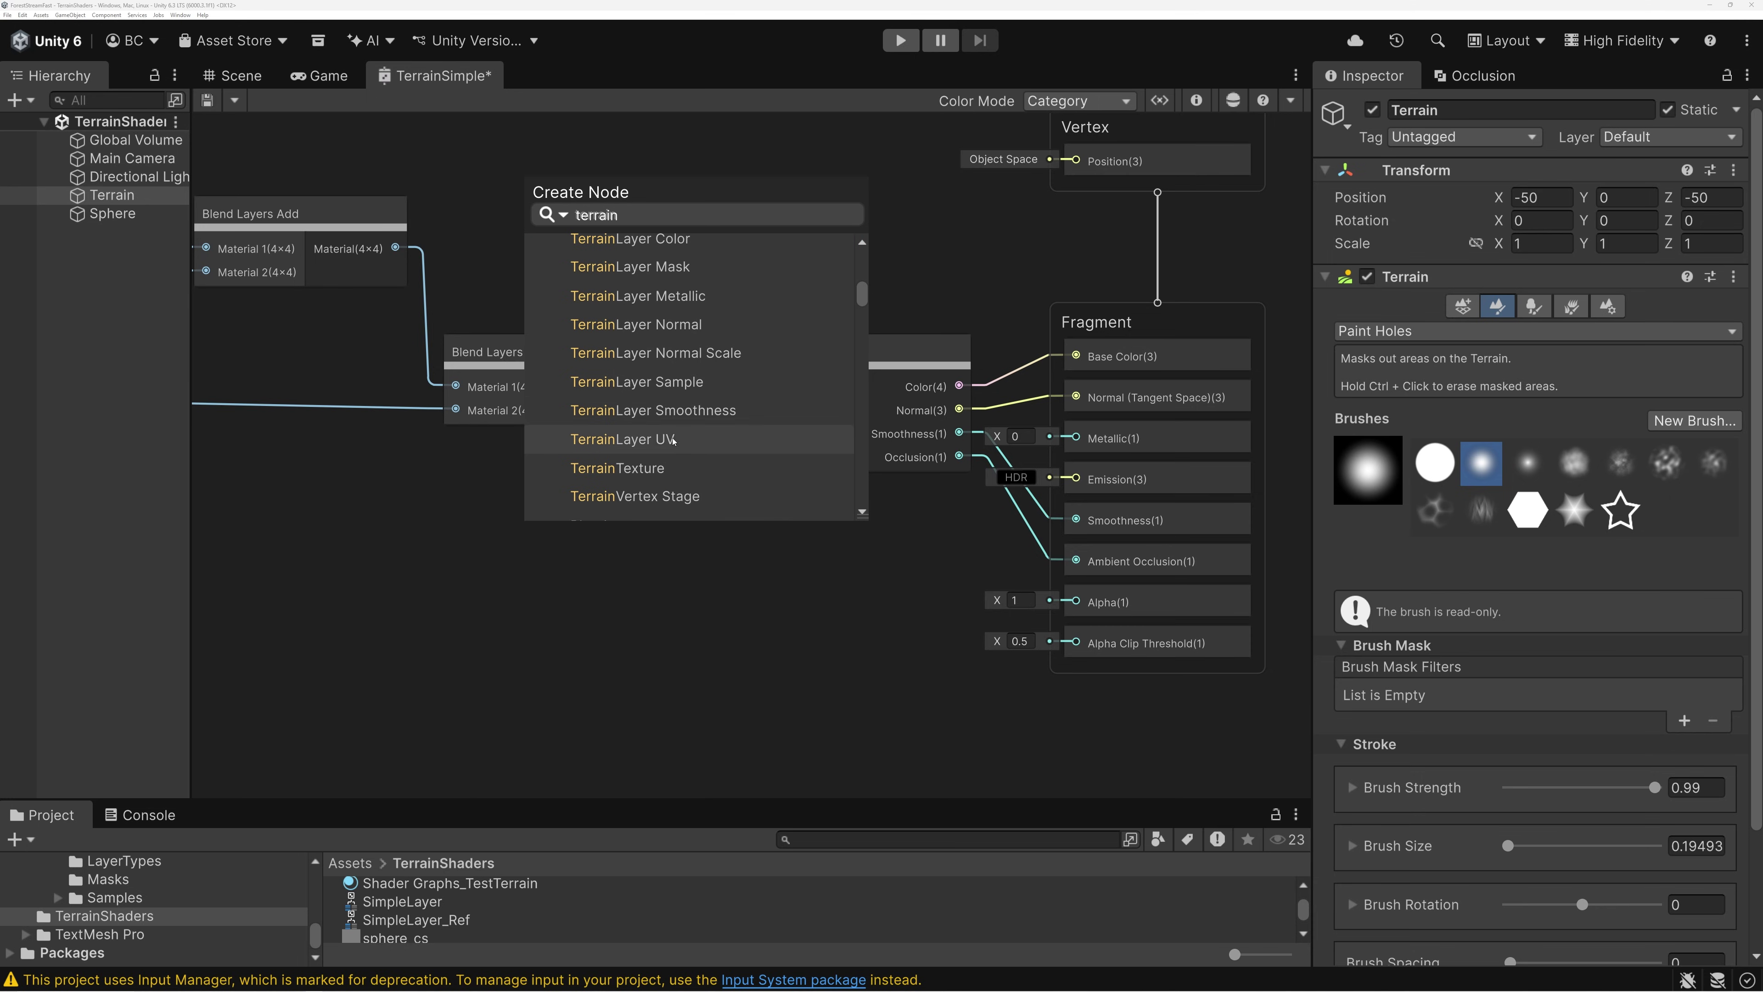
pyautogui.click(648, 478)
pyautogui.moveTo(670, 602); pyautogui.dragTo(726, 357, button='middle')
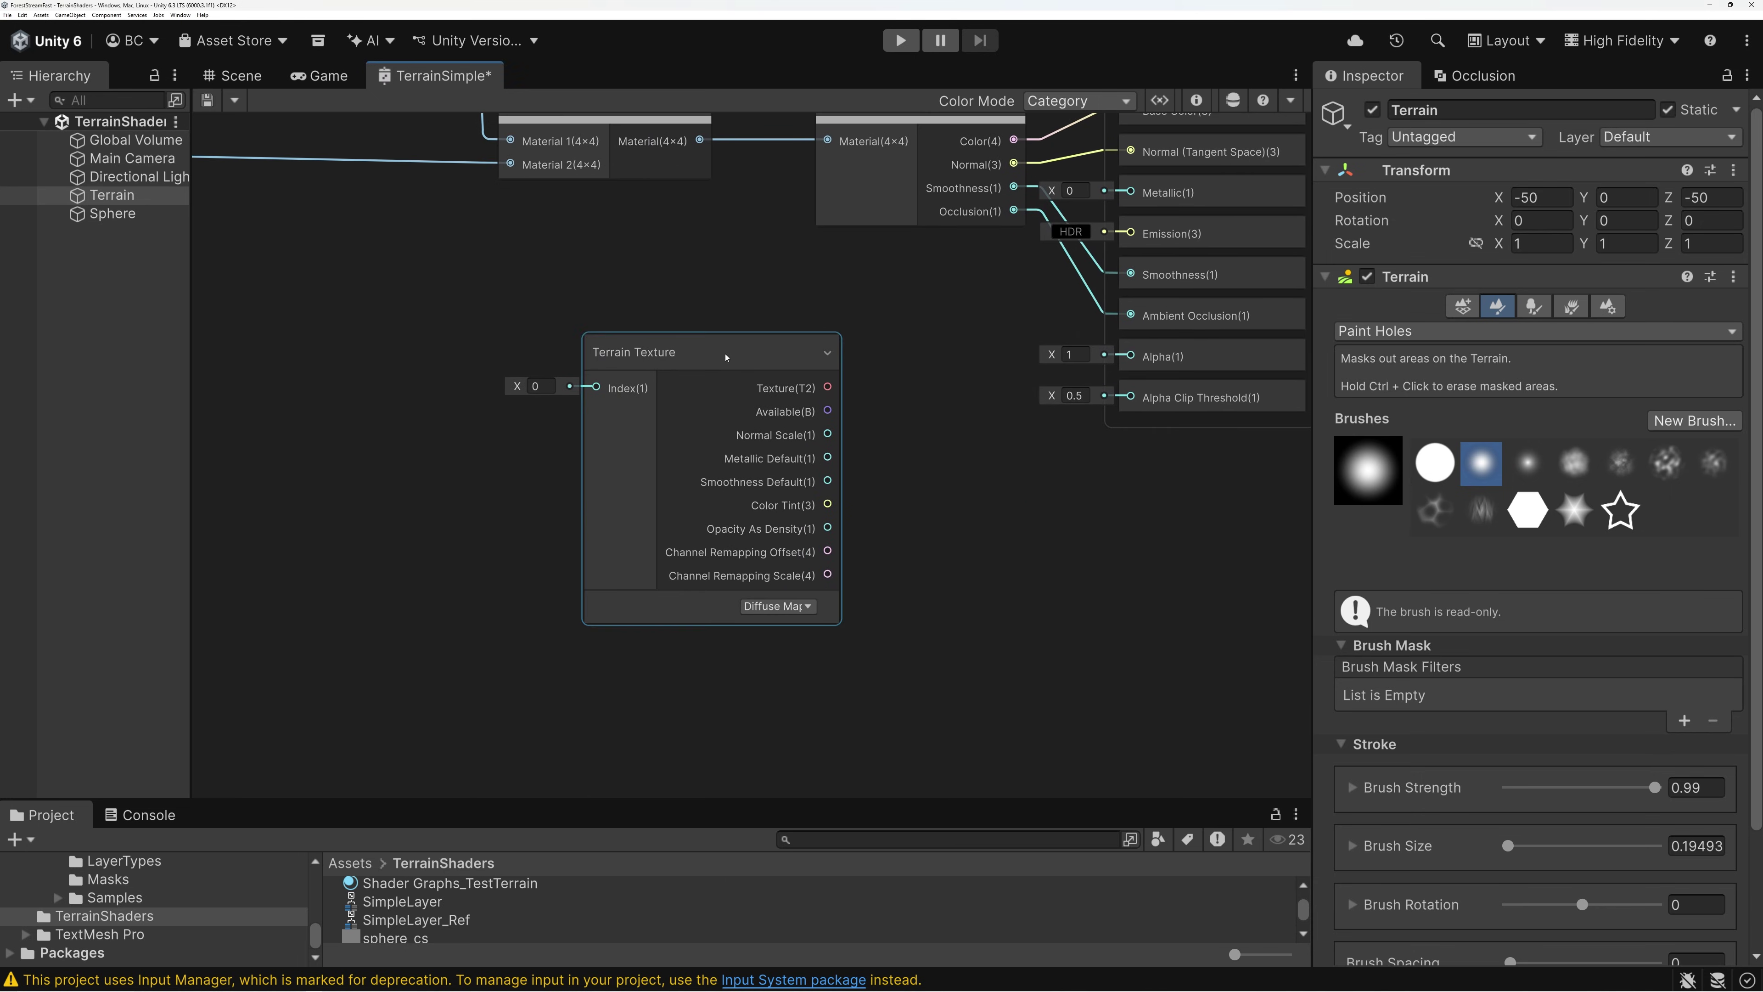
pyautogui.moveTo(726, 357); pyautogui.dragTo(585, 389)
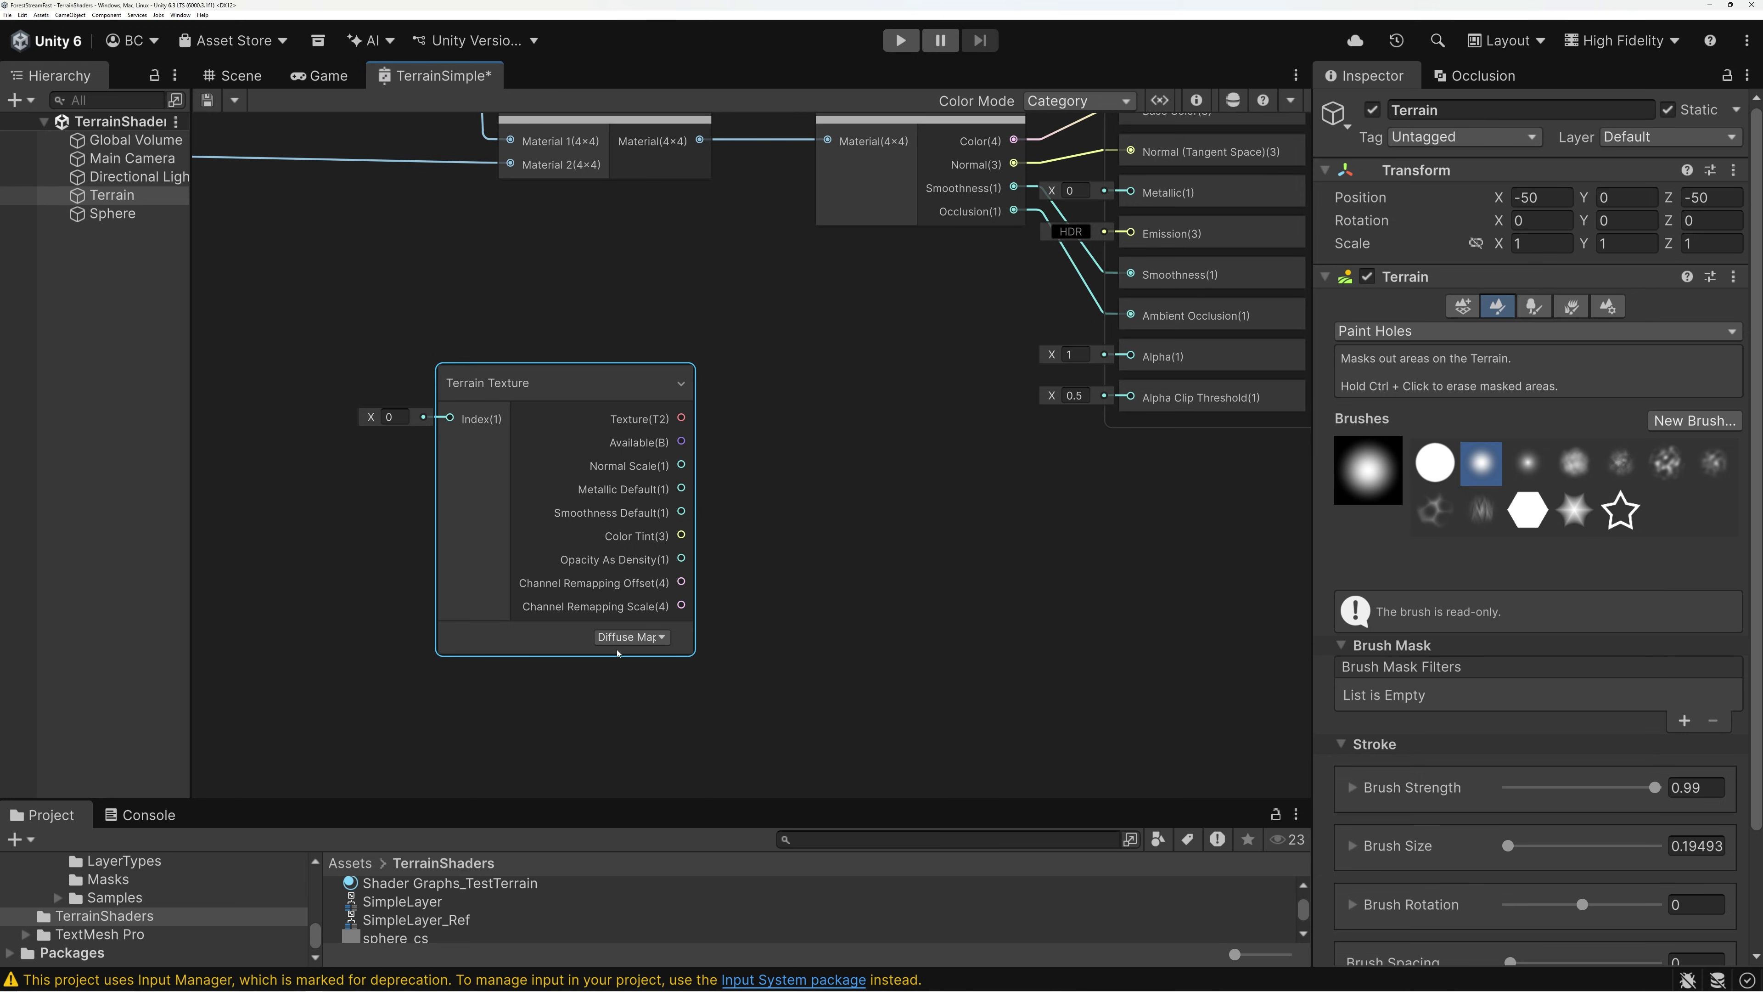
# Switch the Terrain Texture node from Diffuse Map to Holes and pull a wire from its output.
pyautogui.click(625, 638)
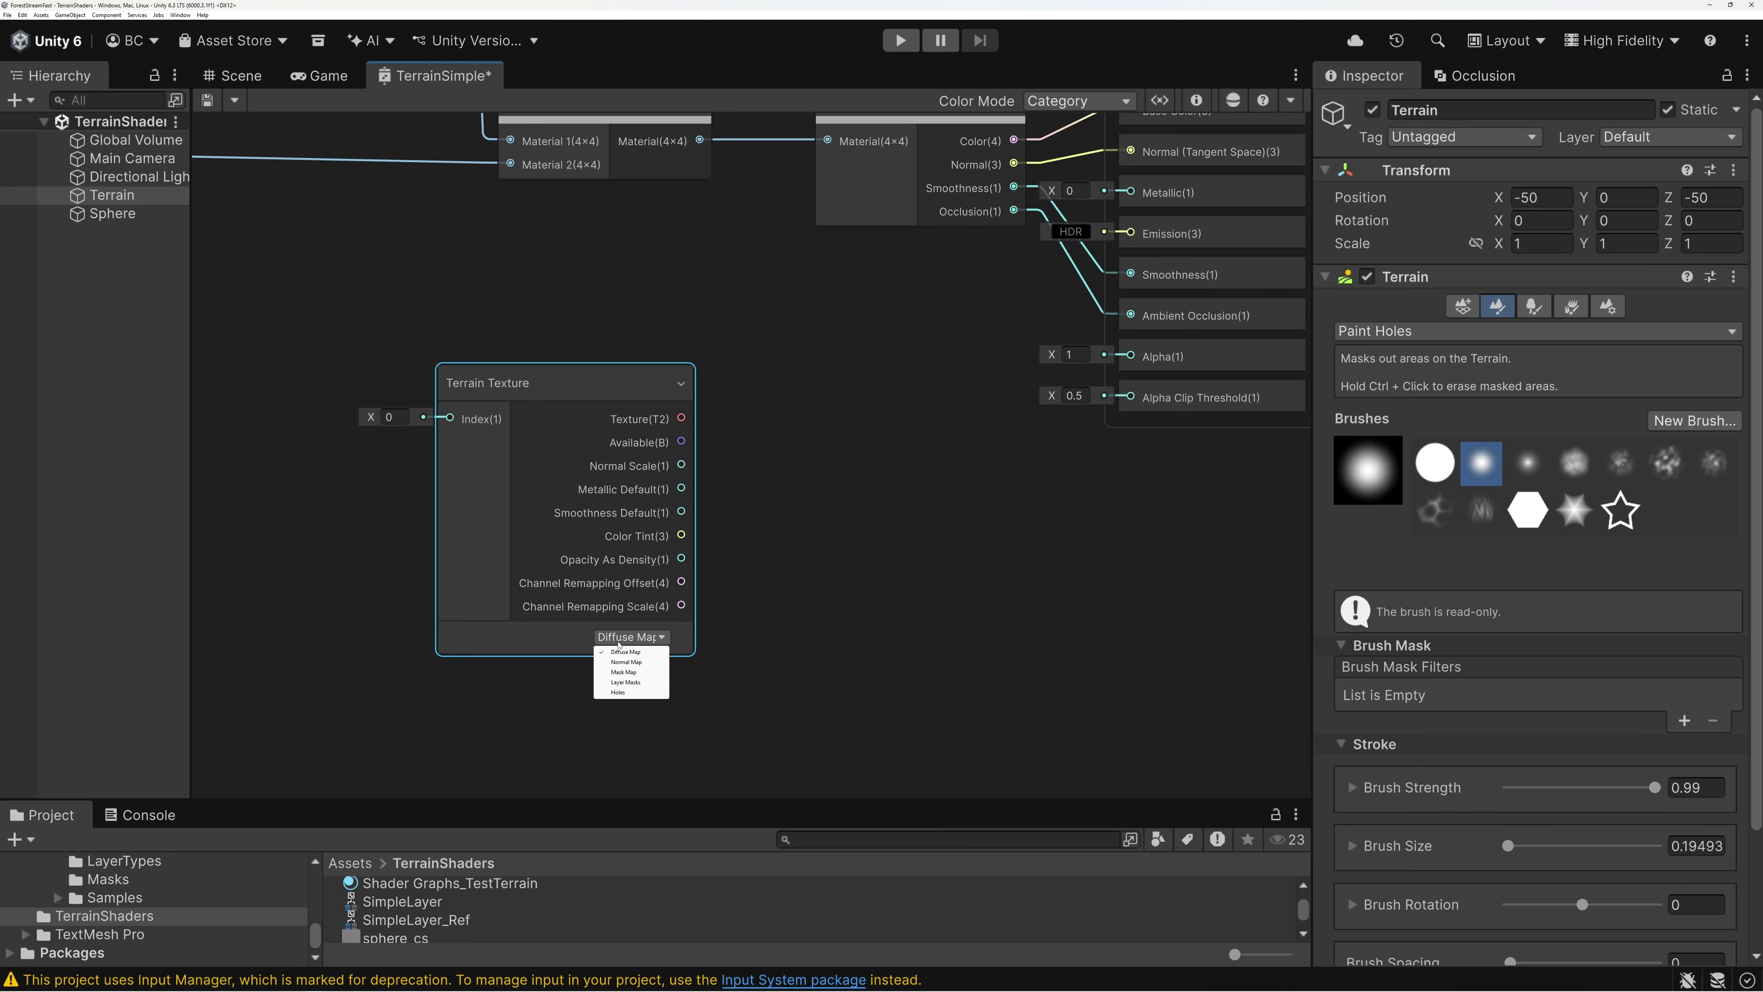
pyautogui.click(619, 693)
pyautogui.moveTo(584, 393); pyautogui.dragTo(540, 386)
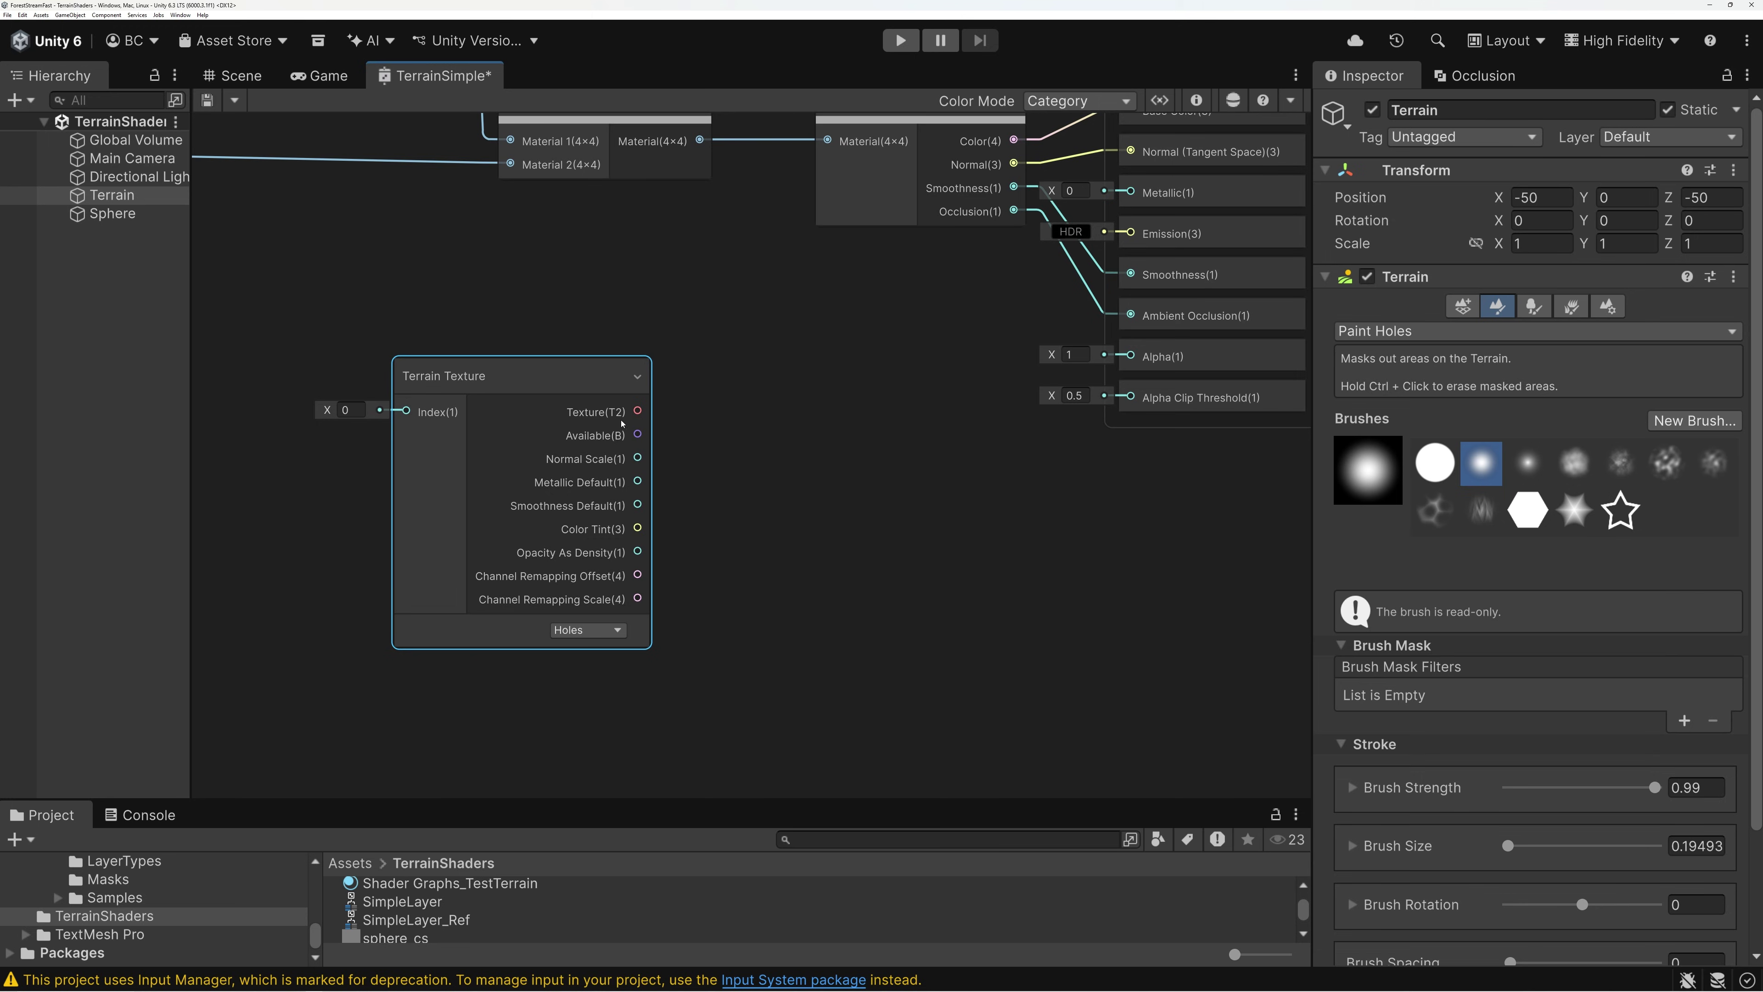
pyautogui.moveTo(637, 411); pyautogui.dragTo(727, 424)
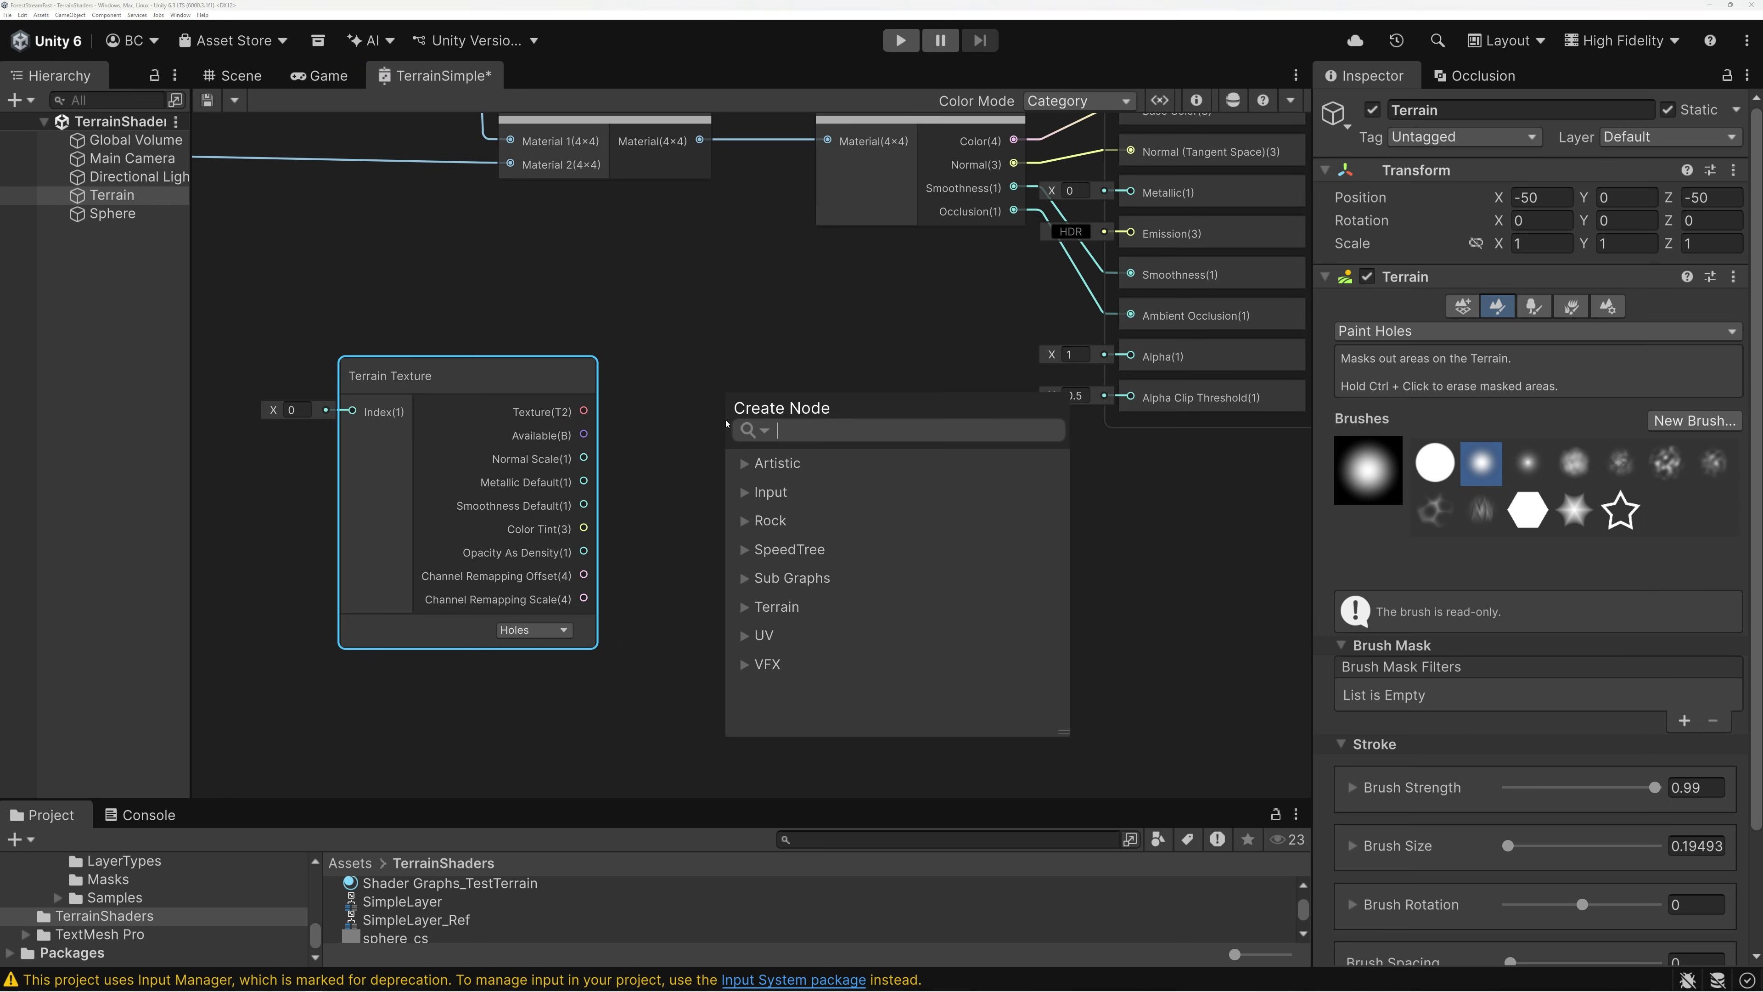
# Add a Sample Texture 2D node fed by the Holes texture, collapsing both nodes and hiding its preview.
pyautogui.write('sample')
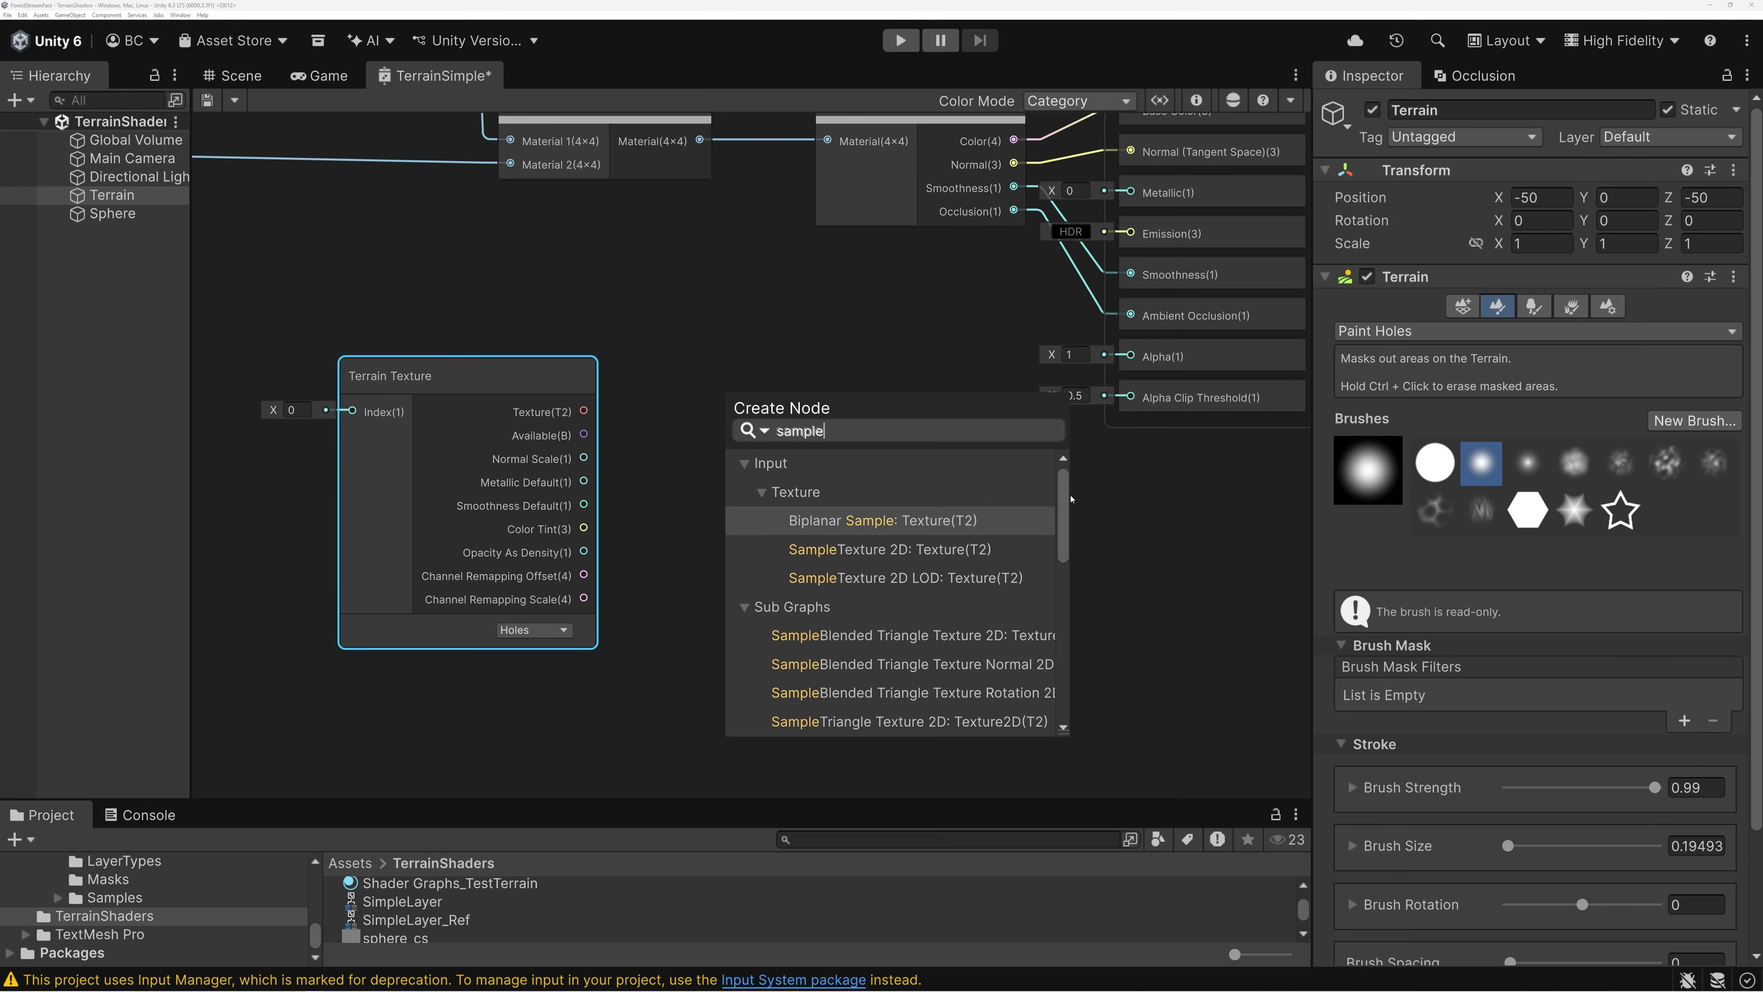
pyautogui.scroll(-2, 902, 514)
pyautogui.scroll(2, 889, 549)
pyautogui.click(886, 550)
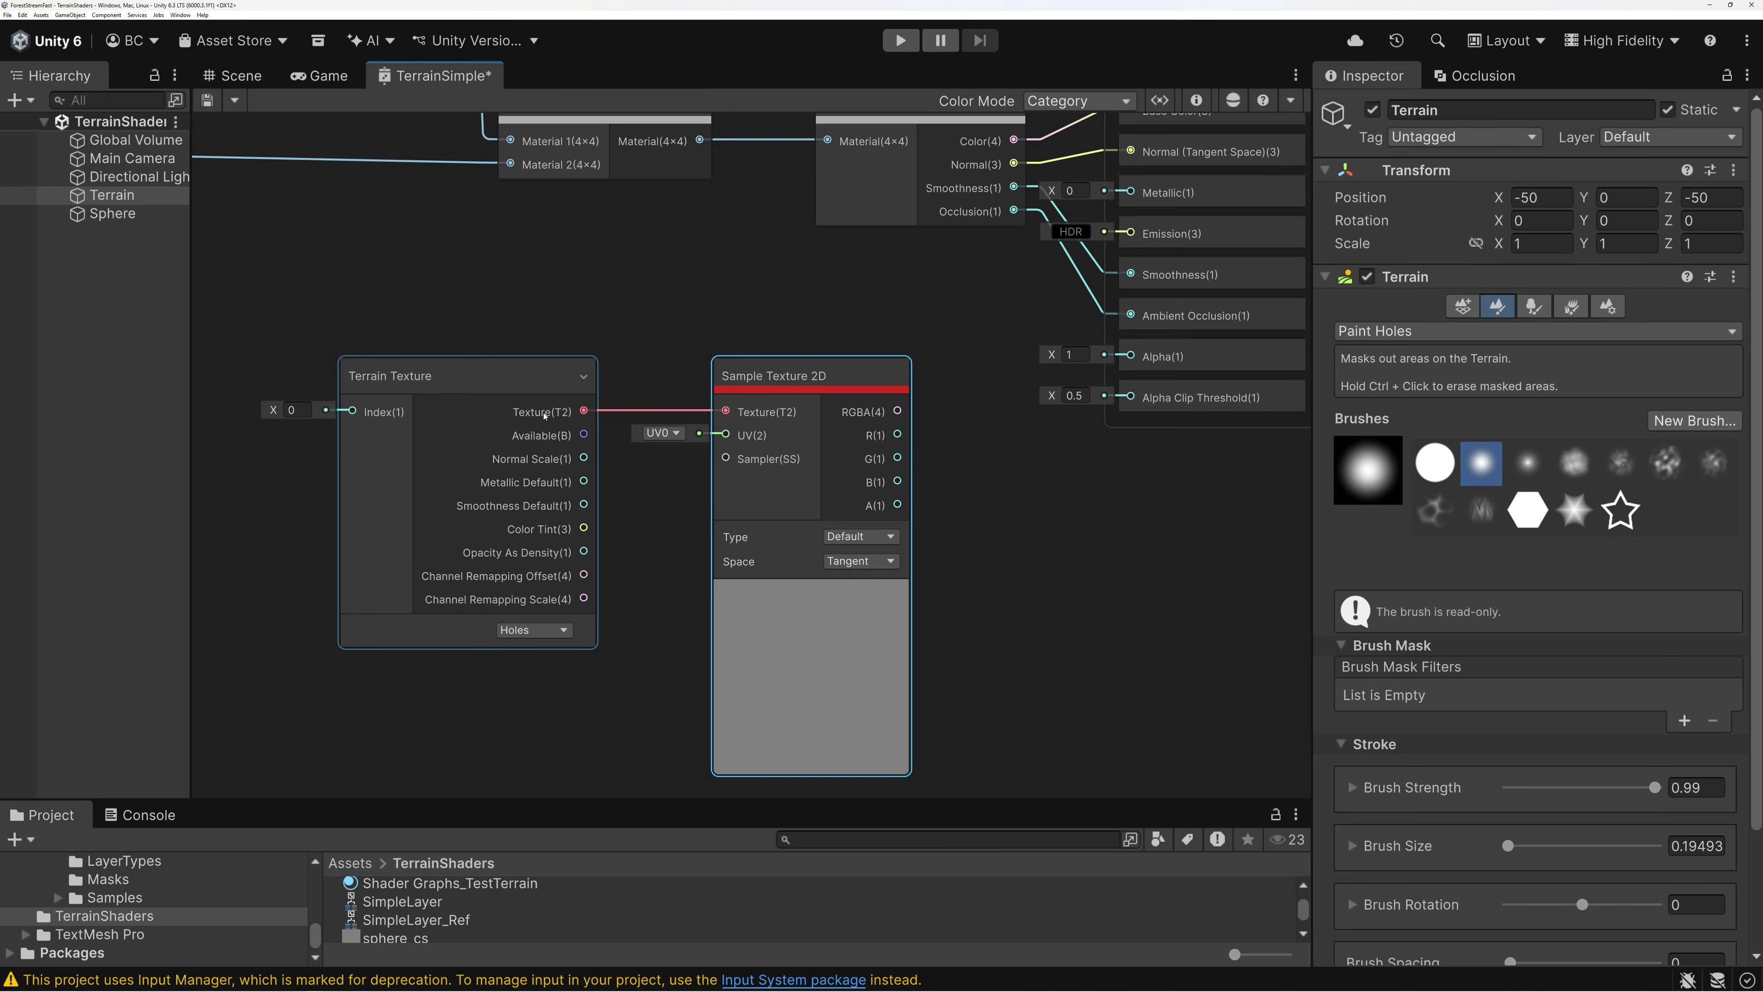
pyautogui.click(583, 380)
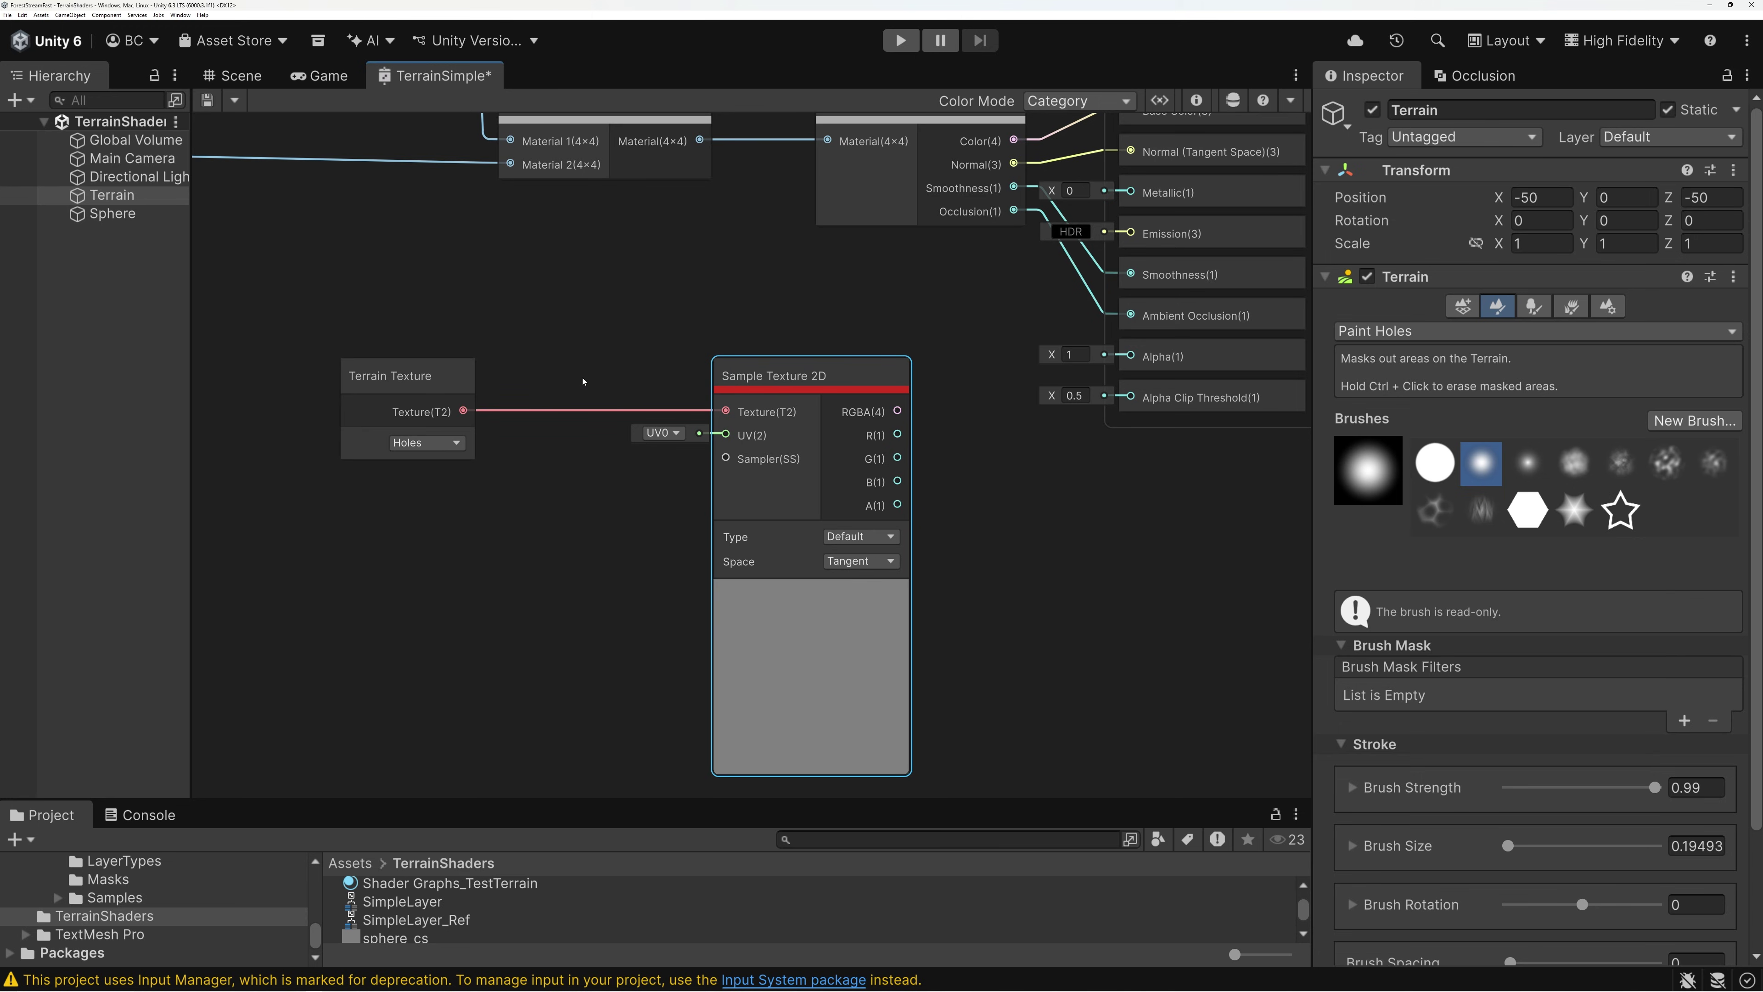
pyautogui.moveTo(803, 380); pyautogui.dragTo(671, 380)
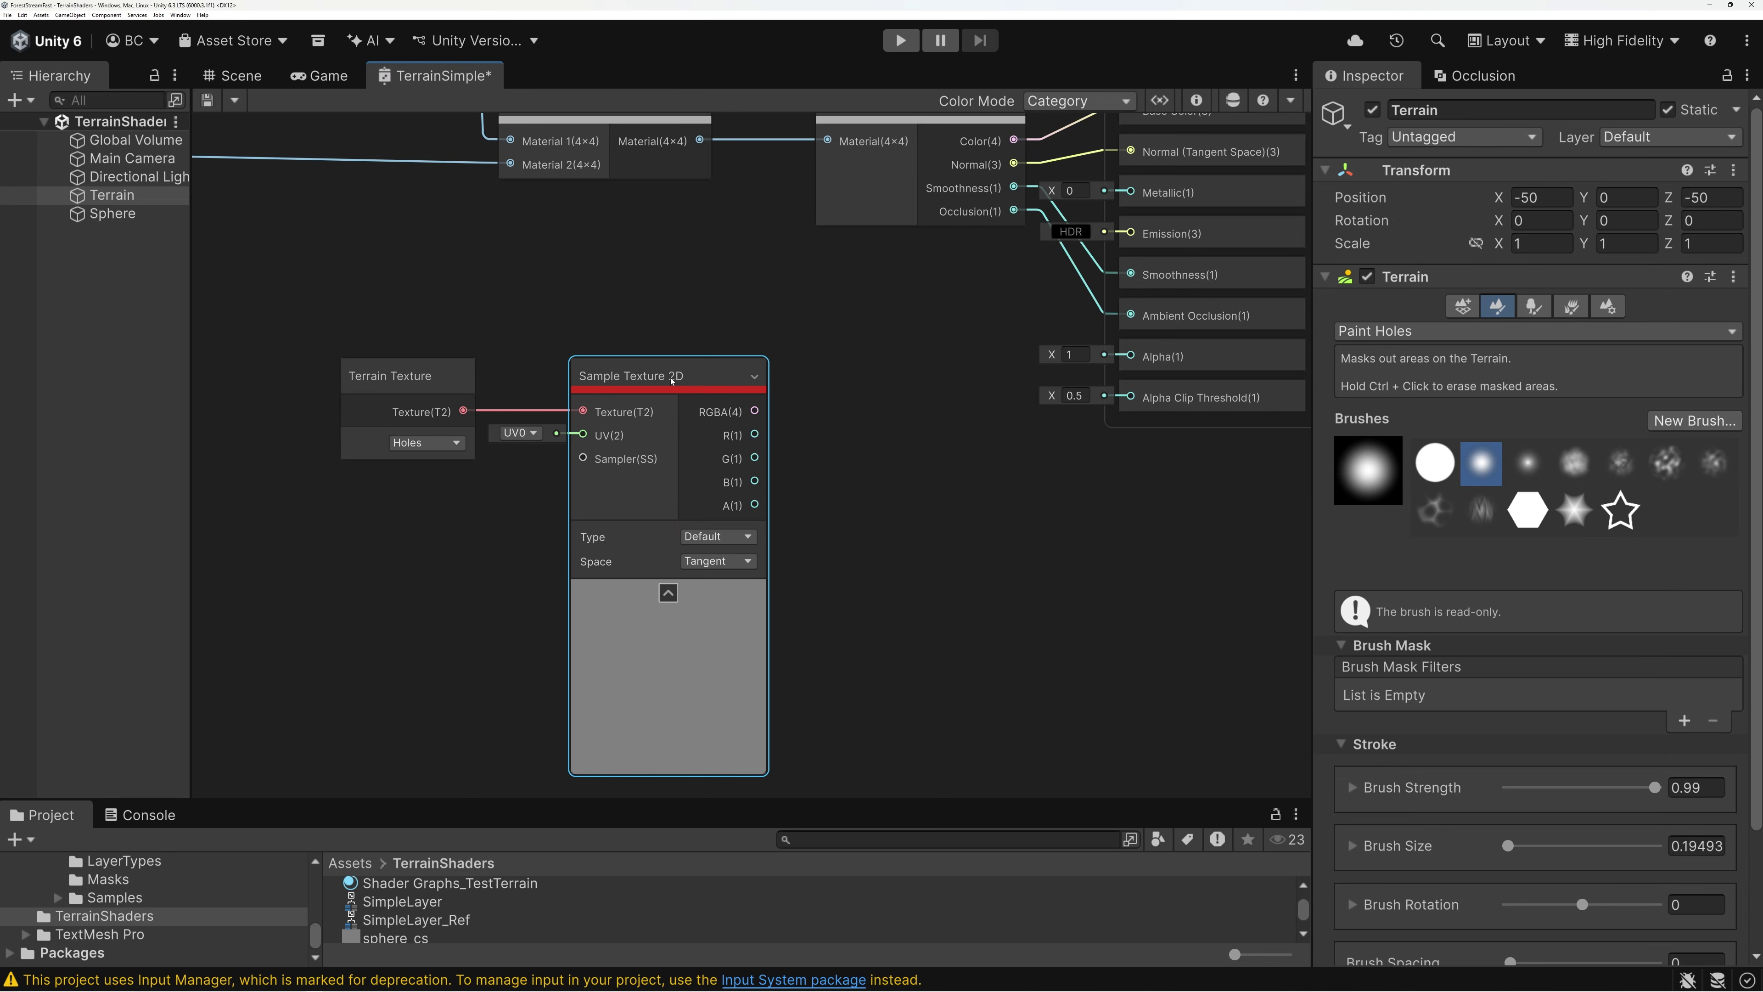
pyautogui.click(667, 592)
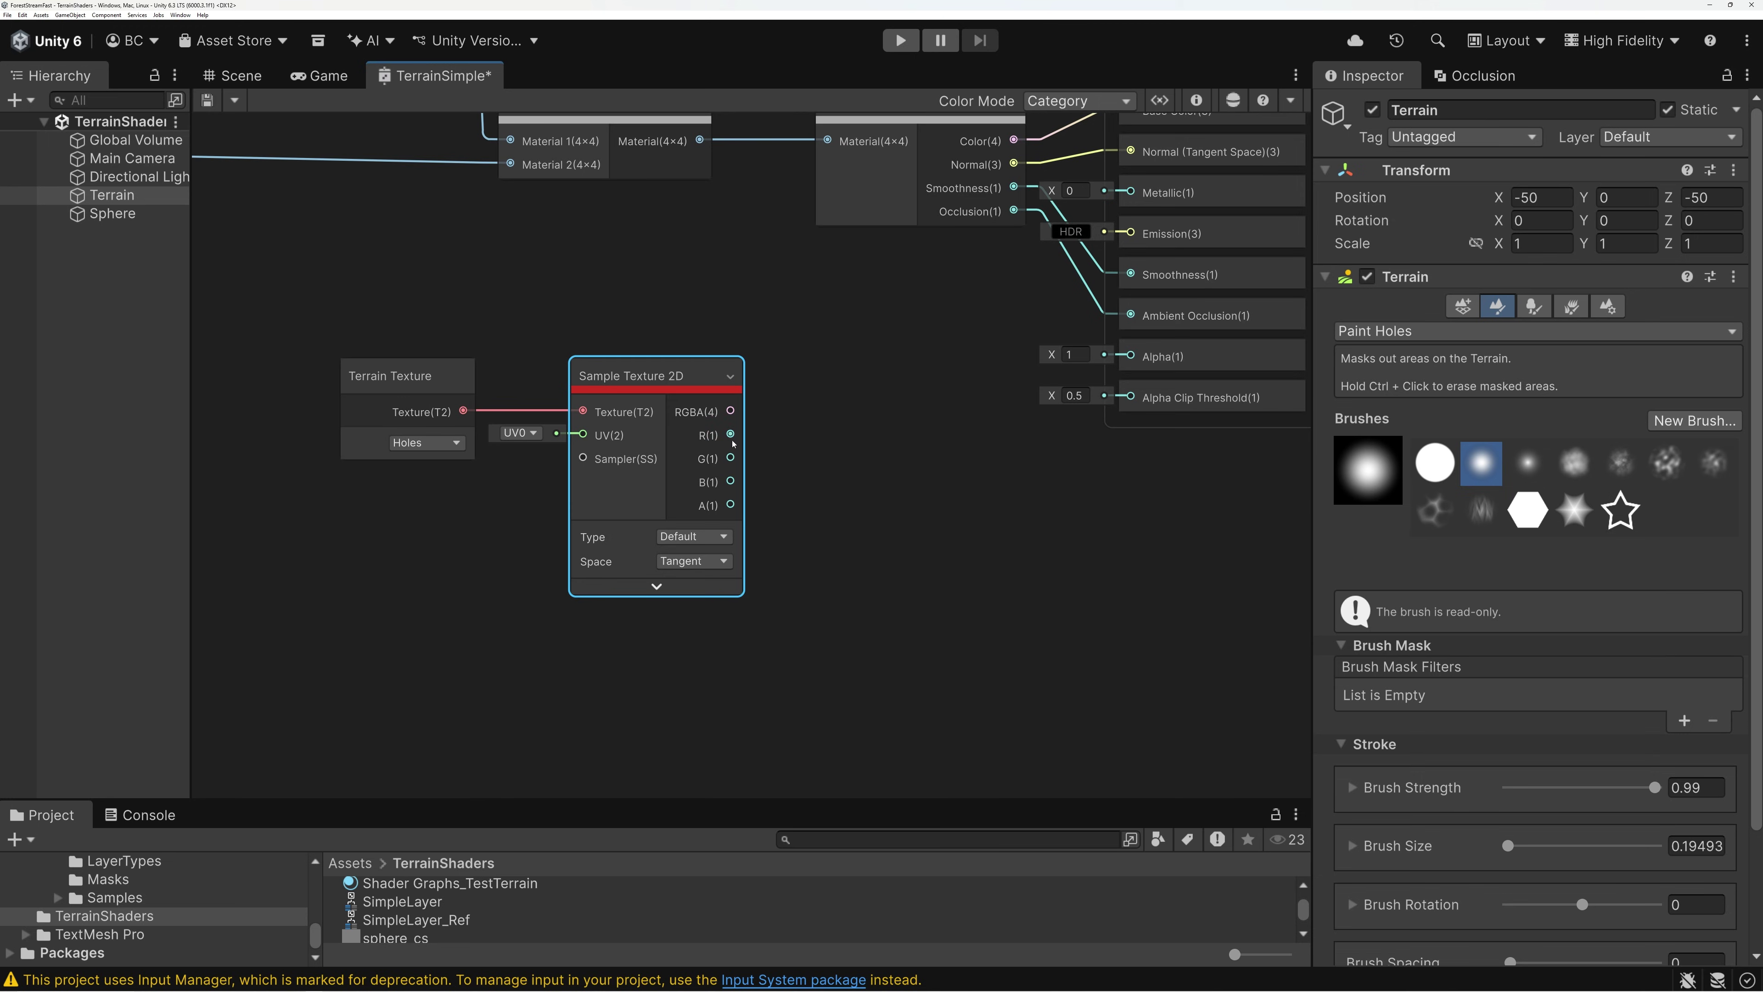
# Connect the sample's R(1) output to Fragment Alpha and move both texture nodes beside the Fragment stack.
pyautogui.moveTo(731, 435); pyautogui.dragTo(1132, 356)
pyautogui.moveTo(1132, 357); pyautogui.dragTo(972, 456, button='middle')
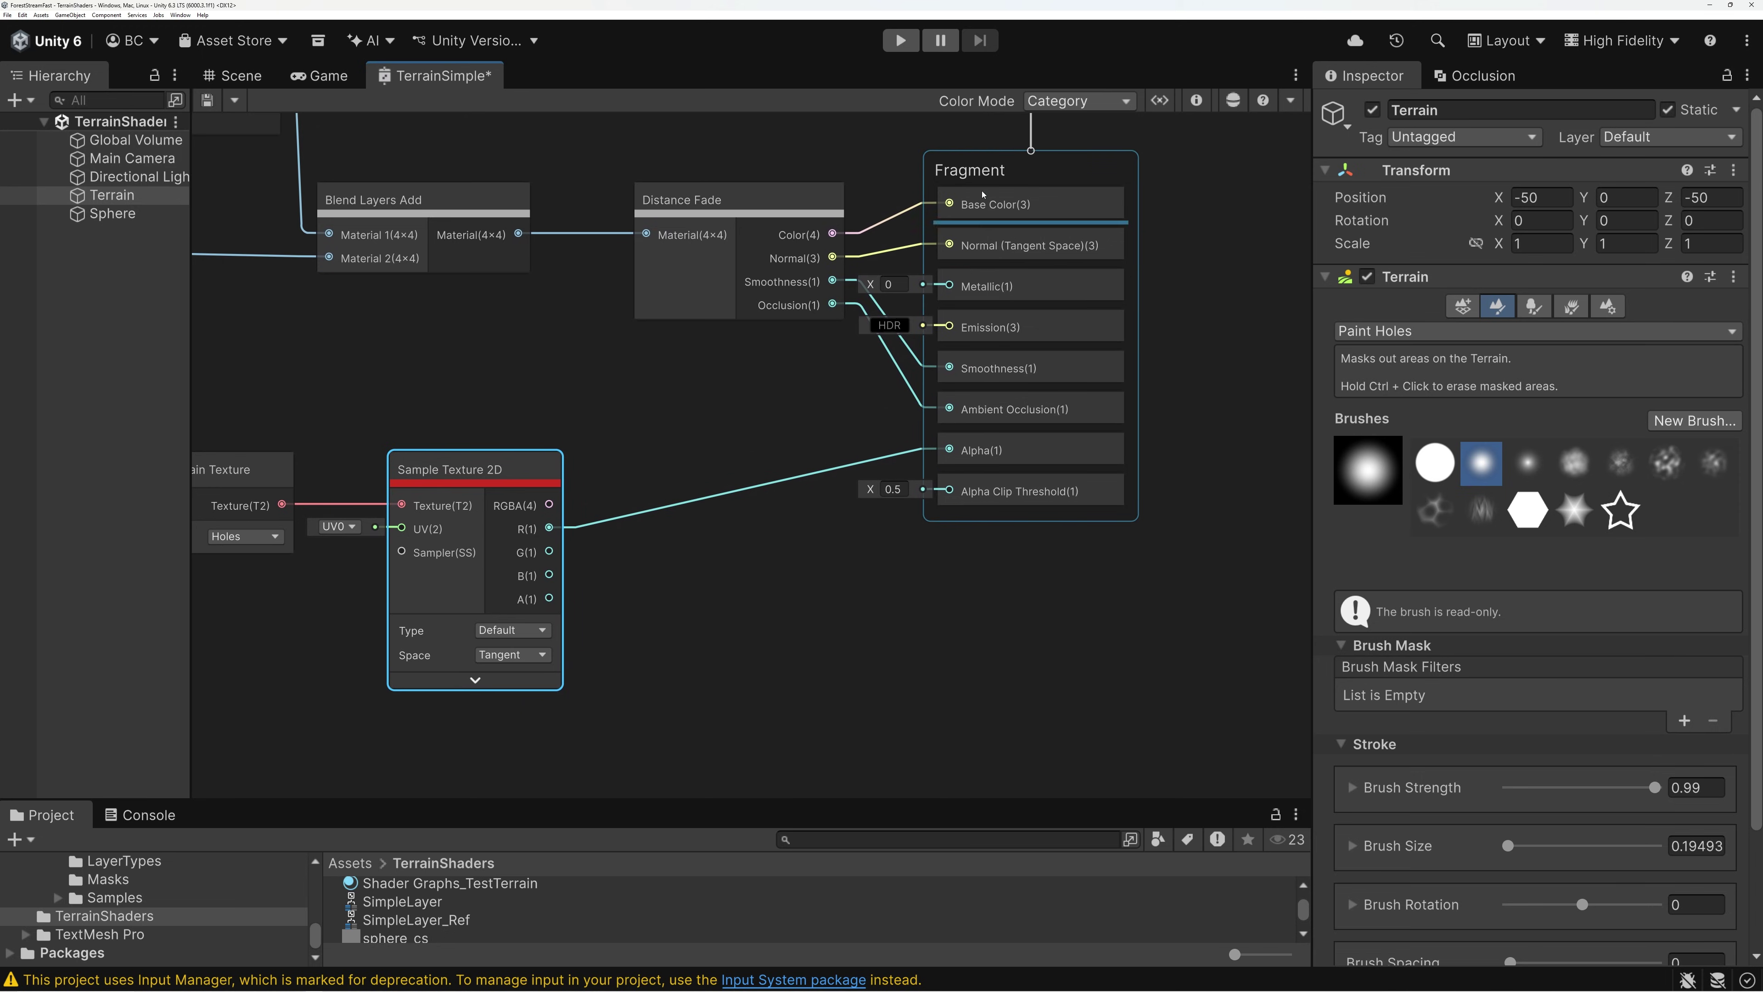
pyautogui.moveTo(635, 460); pyautogui.dragTo(824, 453, button='middle')
pyautogui.moveTo(822, 453); pyautogui.dragTo(430, 535)
pyautogui.moveTo(633, 546); pyautogui.dragTo(856, 511)
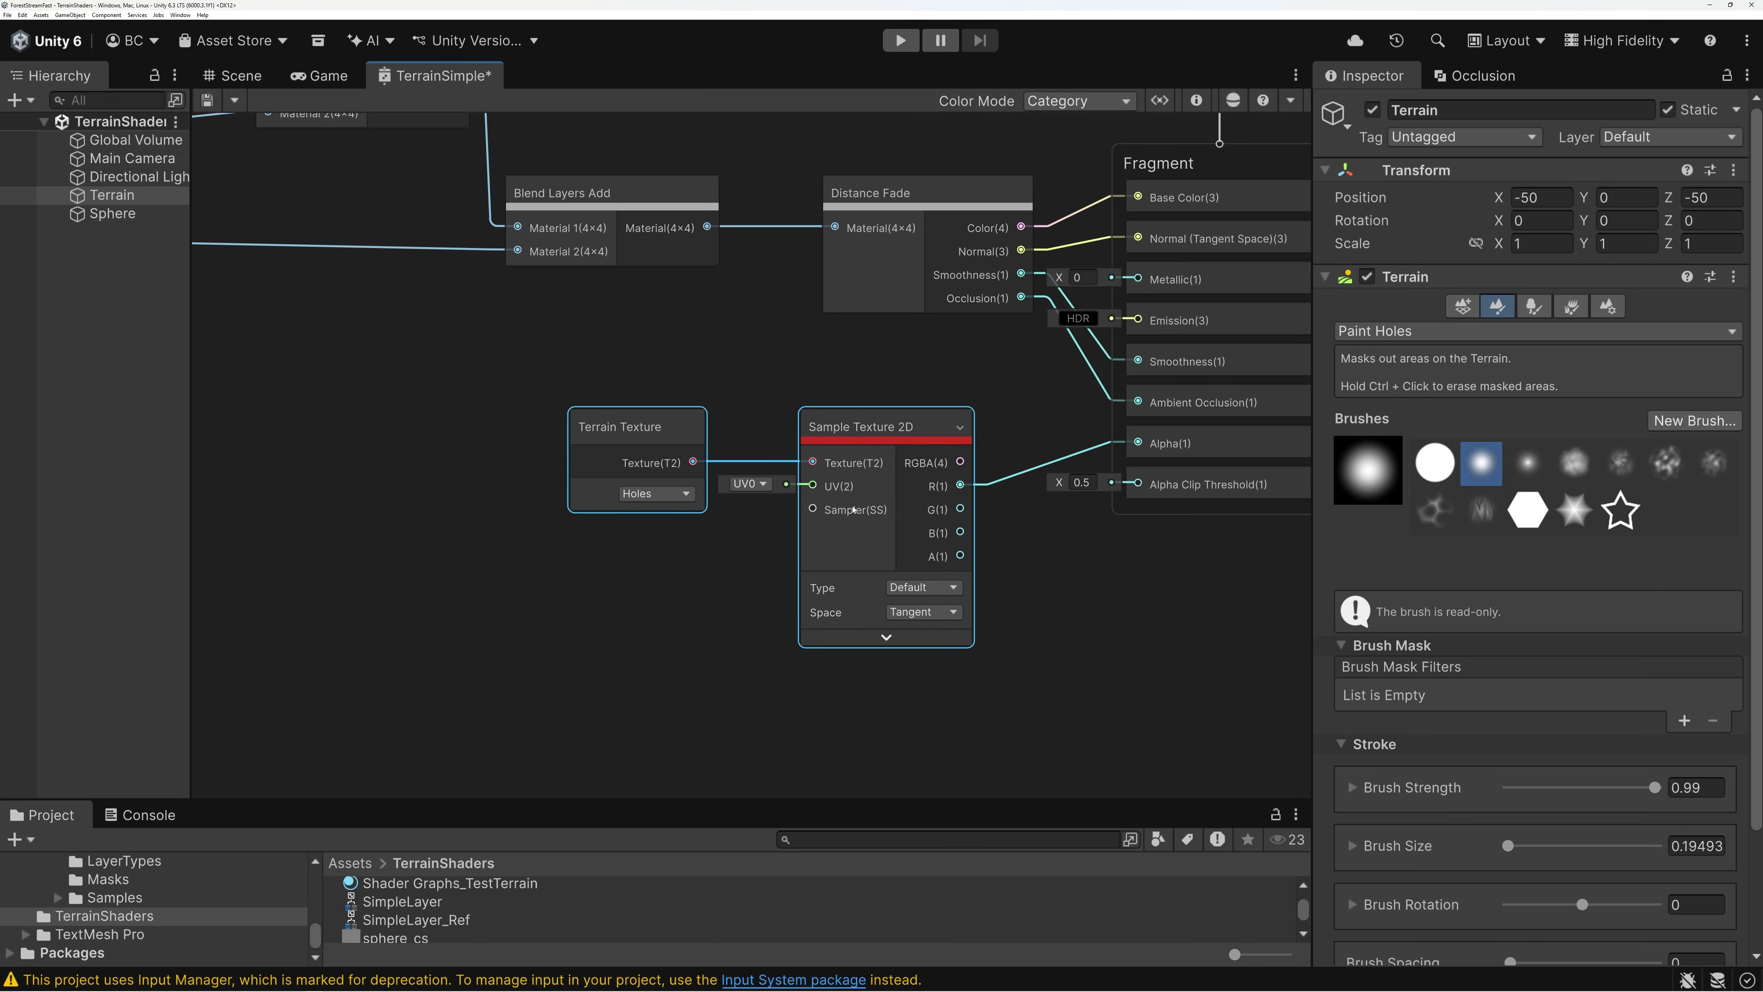
pyautogui.moveTo(832, 374); pyautogui.dragTo(690, 437, button='middle')
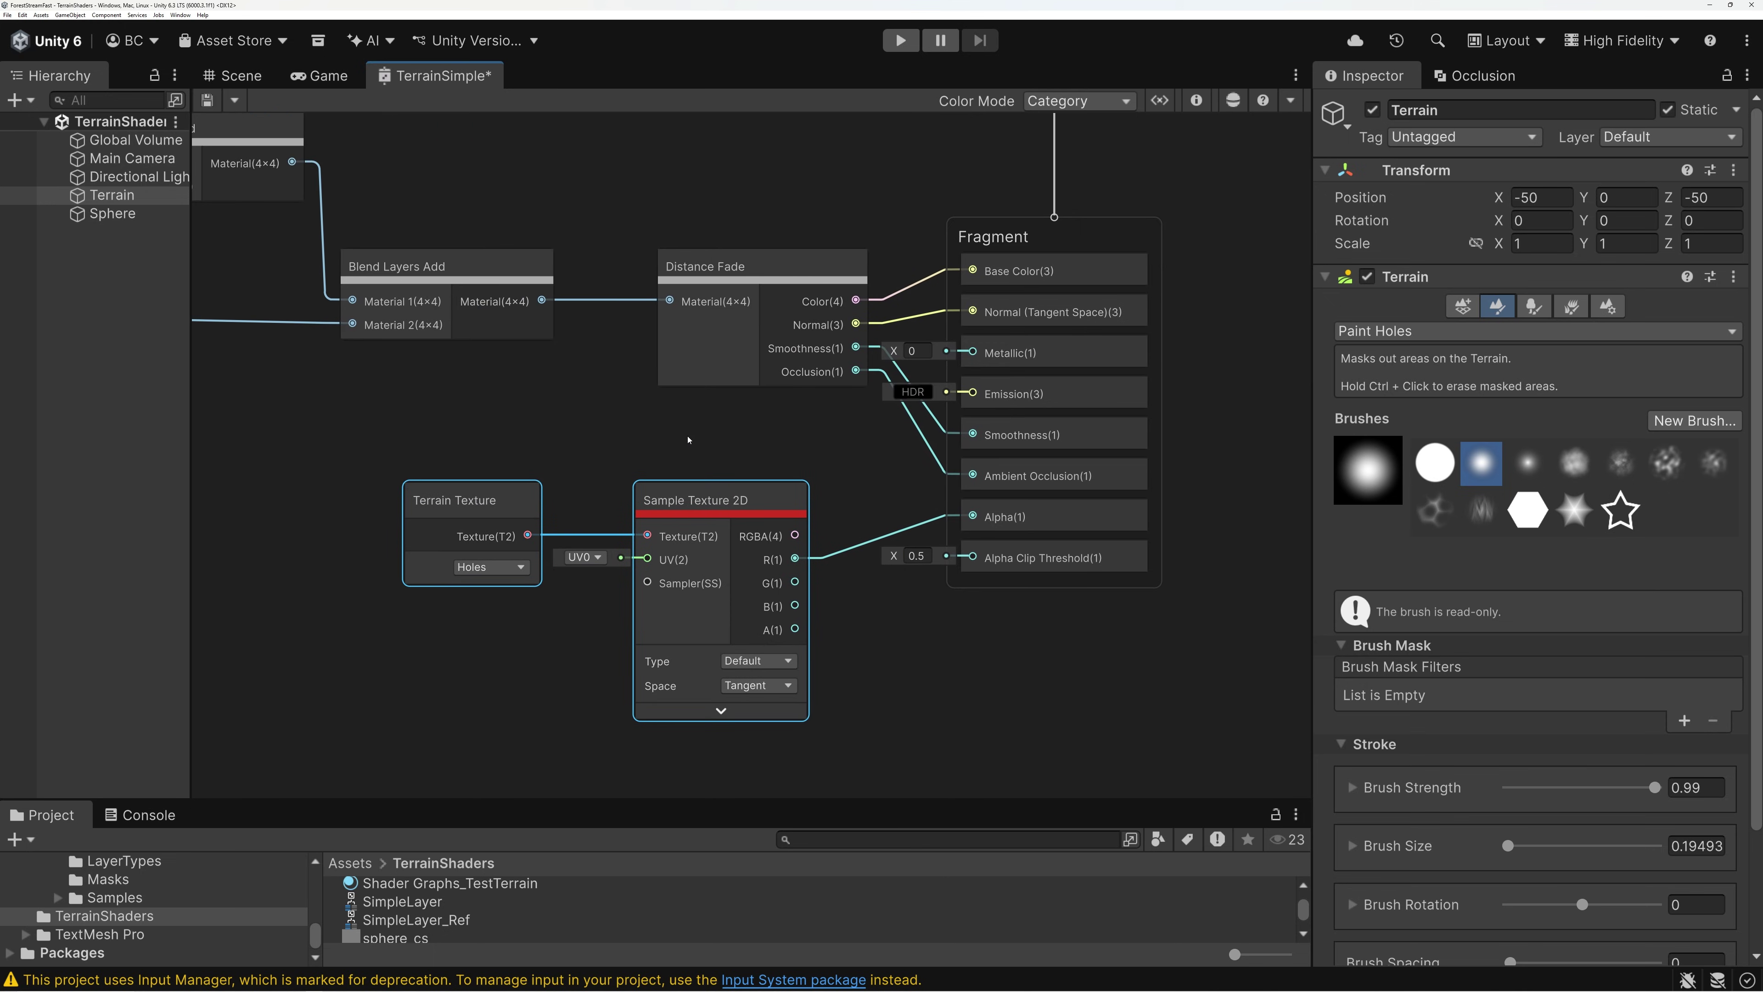
pyautogui.click(505, 552)
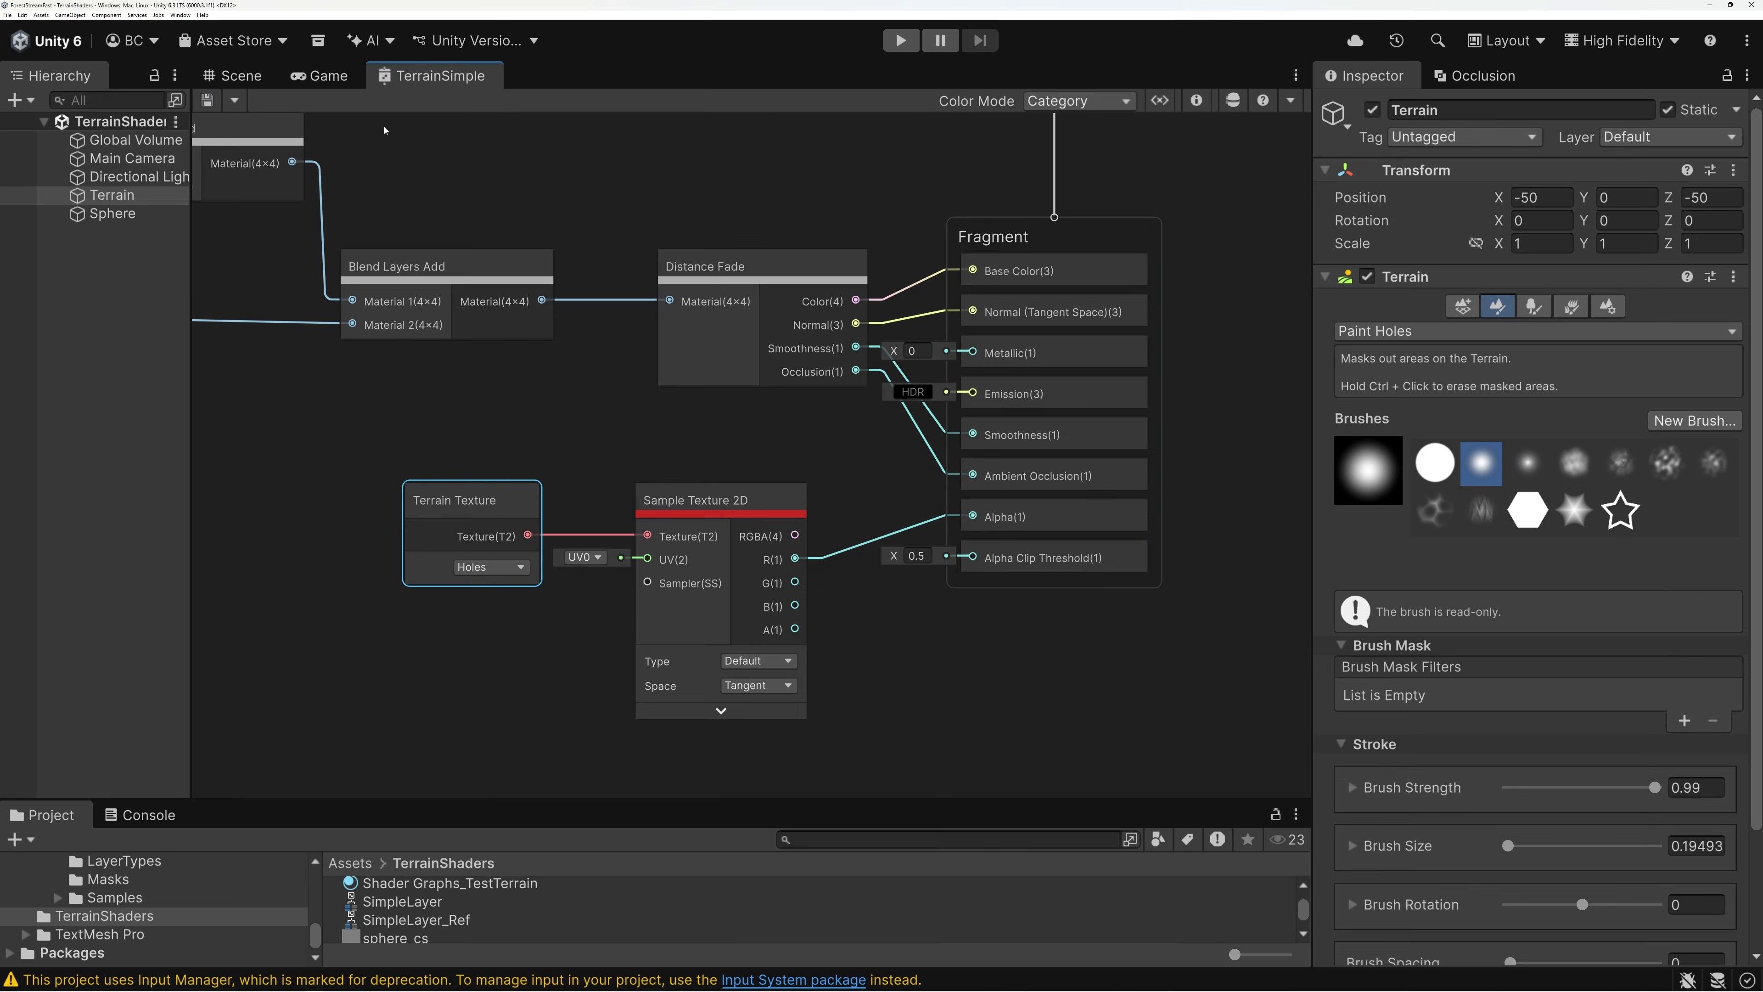
# In the Scene view, paint a Paint Holes patch on the grass right of the gravel and orbit to inspect it.
pyautogui.click(236, 76)
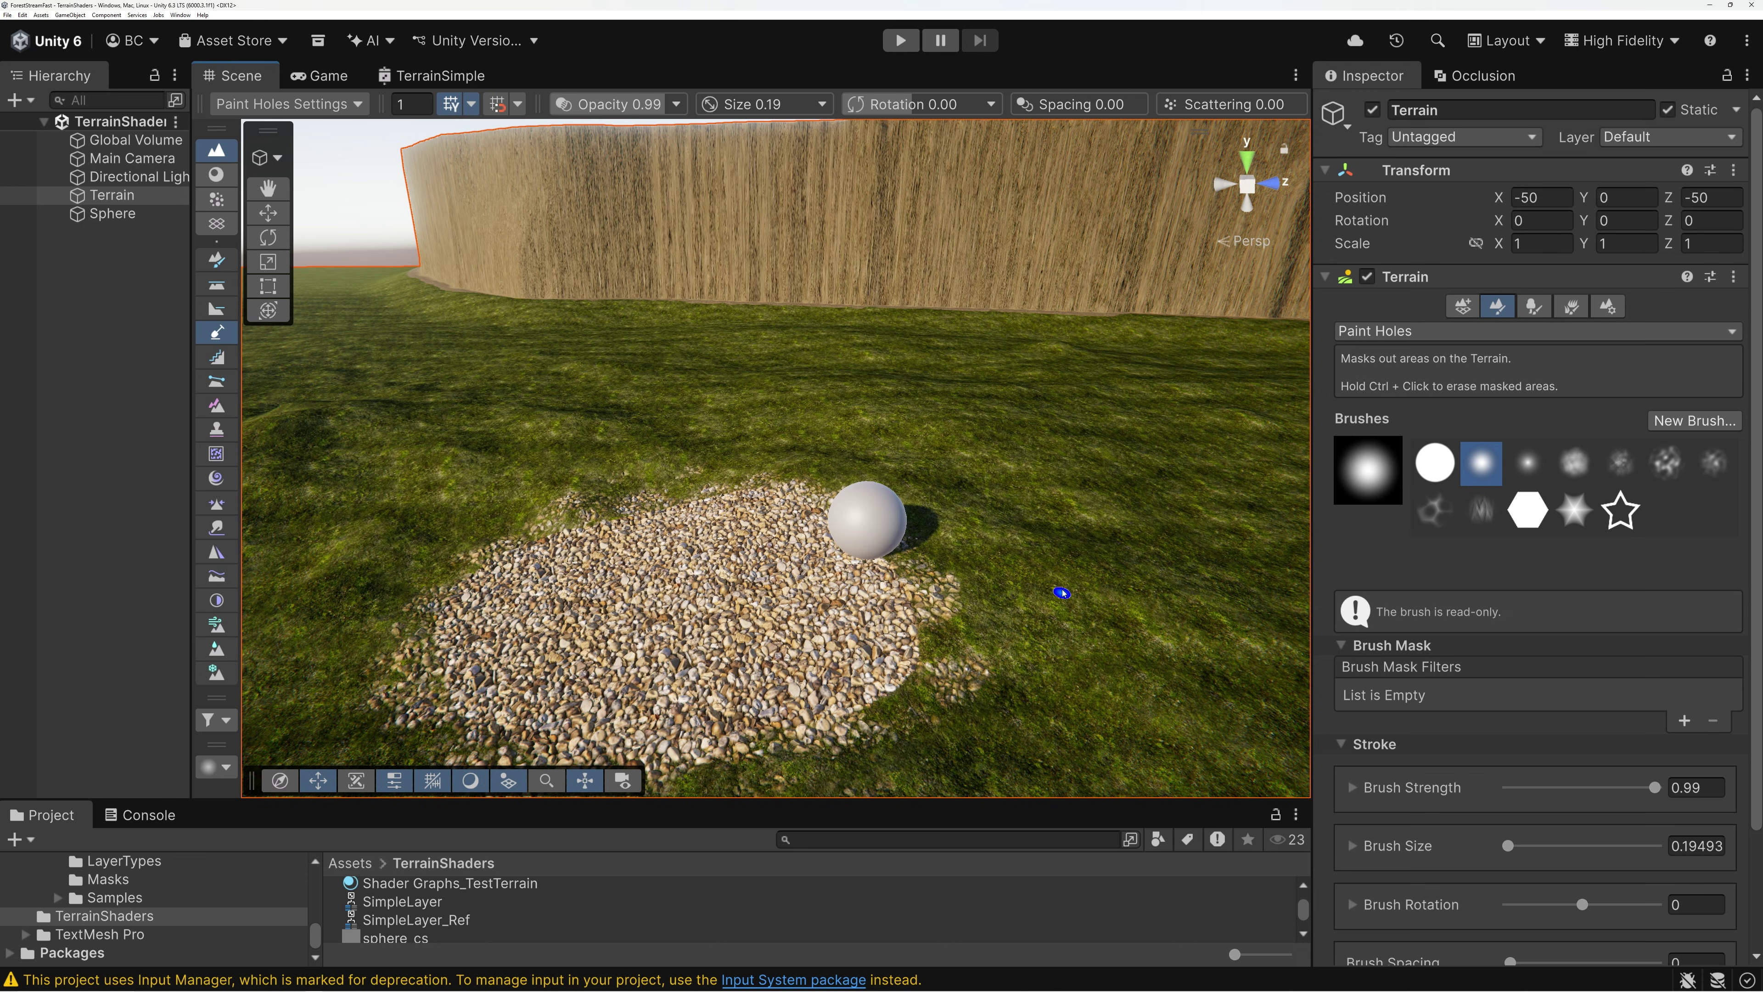
pyautogui.moveTo(1031, 599)
pyautogui.mouseDown()
pyautogui.moveTo(1061, 564)
pyautogui.moveTo(1083, 587)
pyautogui.moveTo(1091, 562)
pyautogui.moveTo(1064, 634)
pyautogui.moveTo(1048, 638)
pyautogui.moveTo(1086, 585)
pyautogui.moveTo(1035, 641)
pyautogui.moveTo(1106, 579)
pyautogui.moveTo(1091, 621)
pyautogui.moveTo(1062, 599)
pyautogui.moveTo(791, 658)
pyautogui.moveTo(635, 656)
pyautogui.moveTo(1083, 634)
pyautogui.moveTo(1025, 444)
pyautogui.moveTo(1068, 504)
pyautogui.moveTo(1031, 539)
pyautogui.moveTo(1042, 458)
pyautogui.moveTo(954, 563)
pyautogui.moveTo(963, 593)
pyautogui.moveTo(767, 654)
pyautogui.moveTo(776, 687)
pyautogui.moveTo(861, 655)
pyautogui.moveTo(988, 687)
pyautogui.moveTo(1087, 624)
pyautogui.moveTo(1126, 500)
pyautogui.moveTo(1025, 426)
pyautogui.moveTo(1062, 404)
pyautogui.moveTo(1129, 441)
pyautogui.moveTo(1143, 469)
pyautogui.moveTo(1076, 418)
pyautogui.moveTo(1004, 415)
pyautogui.moveTo(1072, 520)
pyautogui.moveTo(1080, 508)
pyautogui.moveTo(1020, 626)
pyautogui.moveTo(958, 615)
pyautogui.moveTo(931, 638)
pyautogui.moveTo(1015, 578)
pyautogui.moveTo(958, 500)
pyautogui.moveTo(1055, 423)
pyautogui.moveTo(1007, 488)
pyautogui.mouseUp()
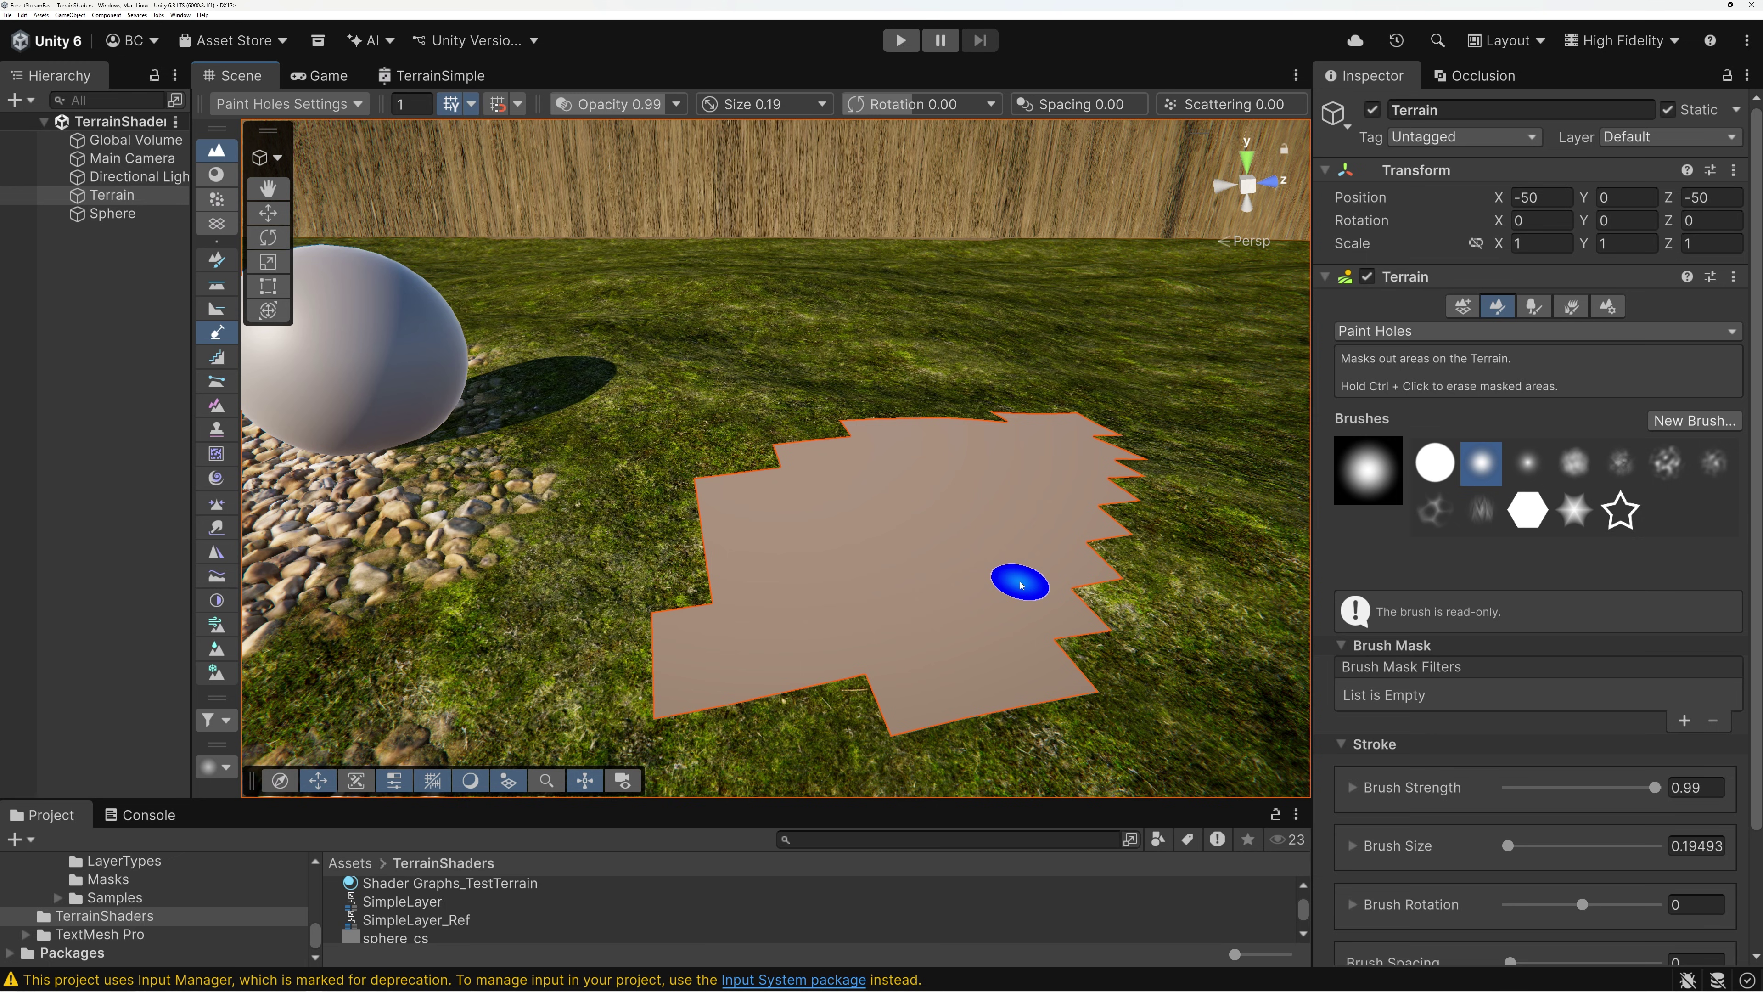
pyautogui.moveTo(1039, 539)
pyautogui.keyDown('alt'); pyautogui.mouseDown()
pyautogui.moveTo(933, 545)
pyautogui.moveTo(830, 488)
pyautogui.moveTo(842, 596)
pyautogui.moveTo(1083, 573)
pyautogui.mouseUp(); pyautogui.keyUp('alt')
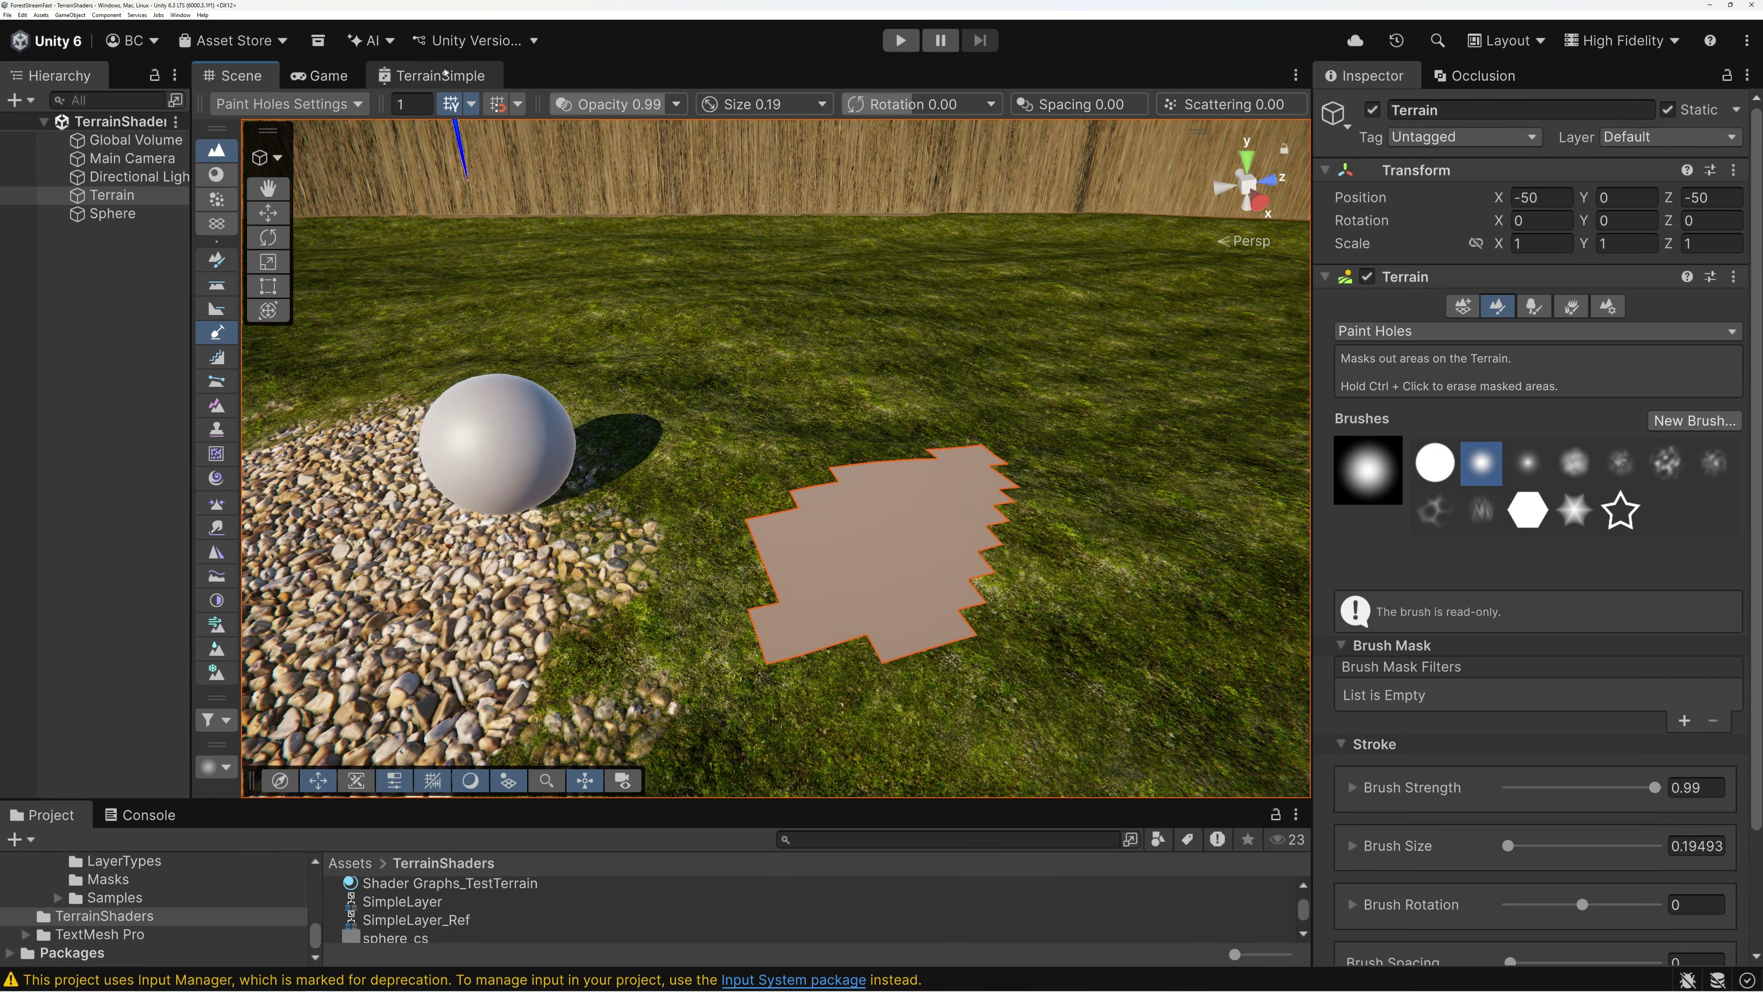
# Back in the TerrainSimple graph, review the Alpha Clipping graph settings in the Graph Inspector, then close it.
pyautogui.click(460, 76)
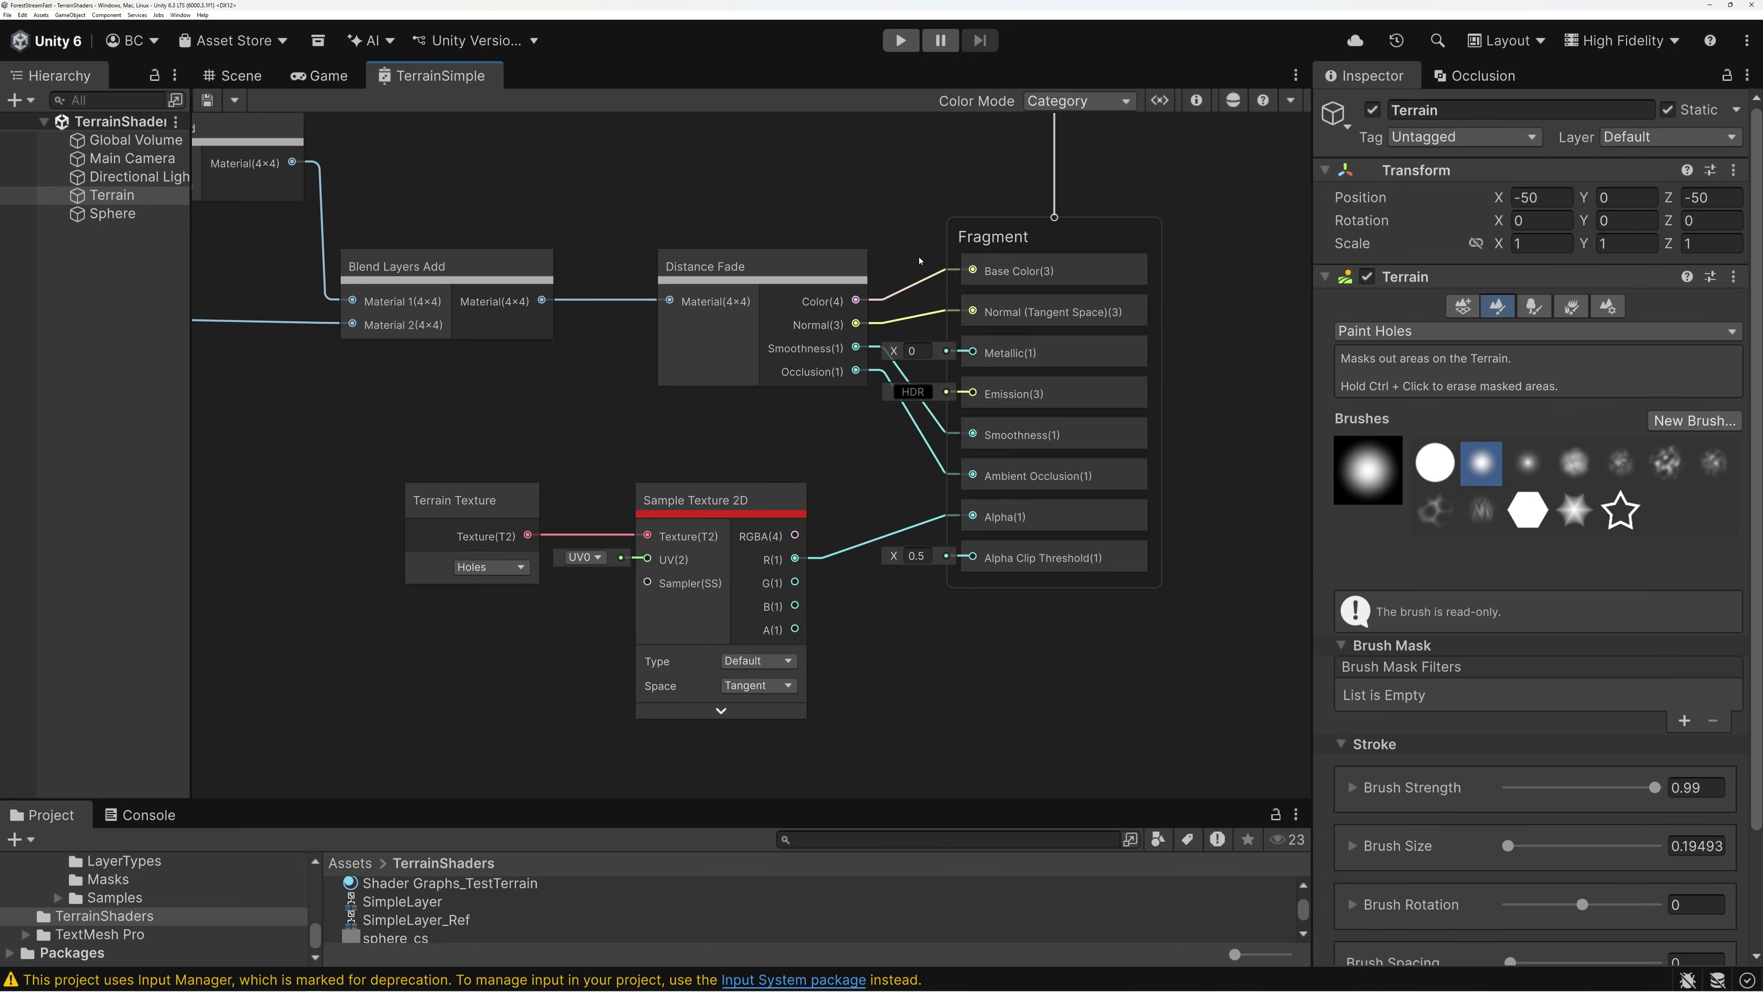
pyautogui.click(1196, 100)
pyautogui.click(927, 176)
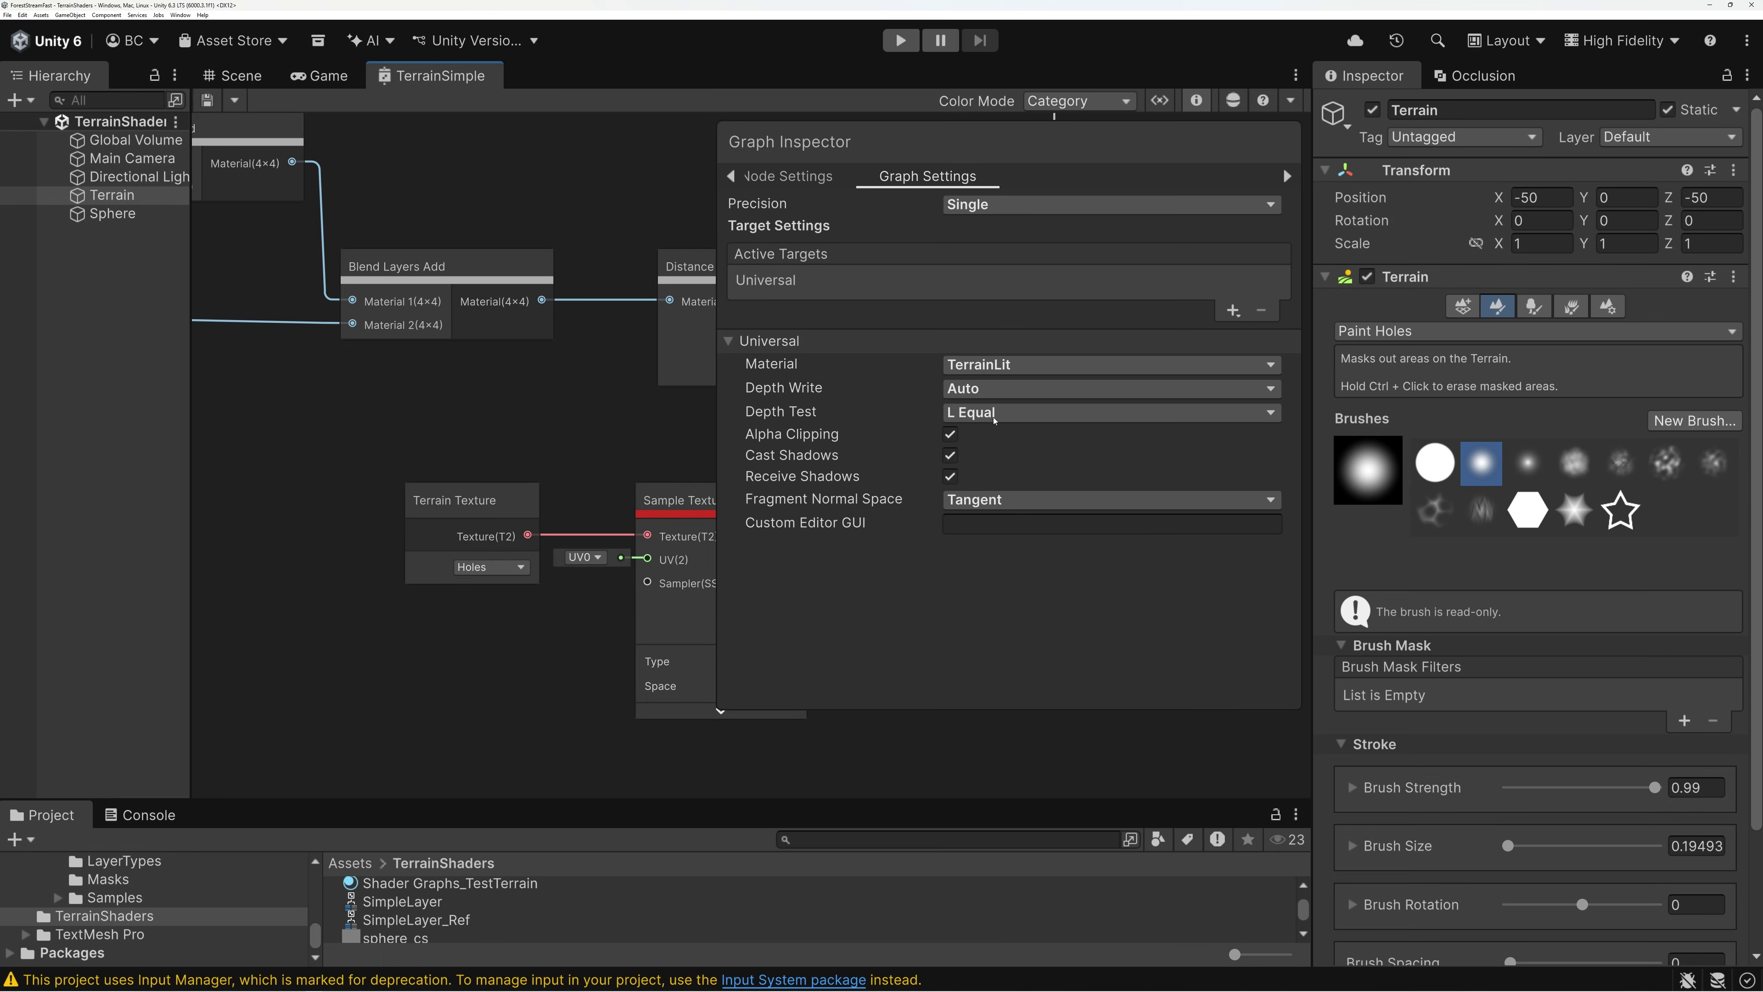
pyautogui.click(1196, 100)
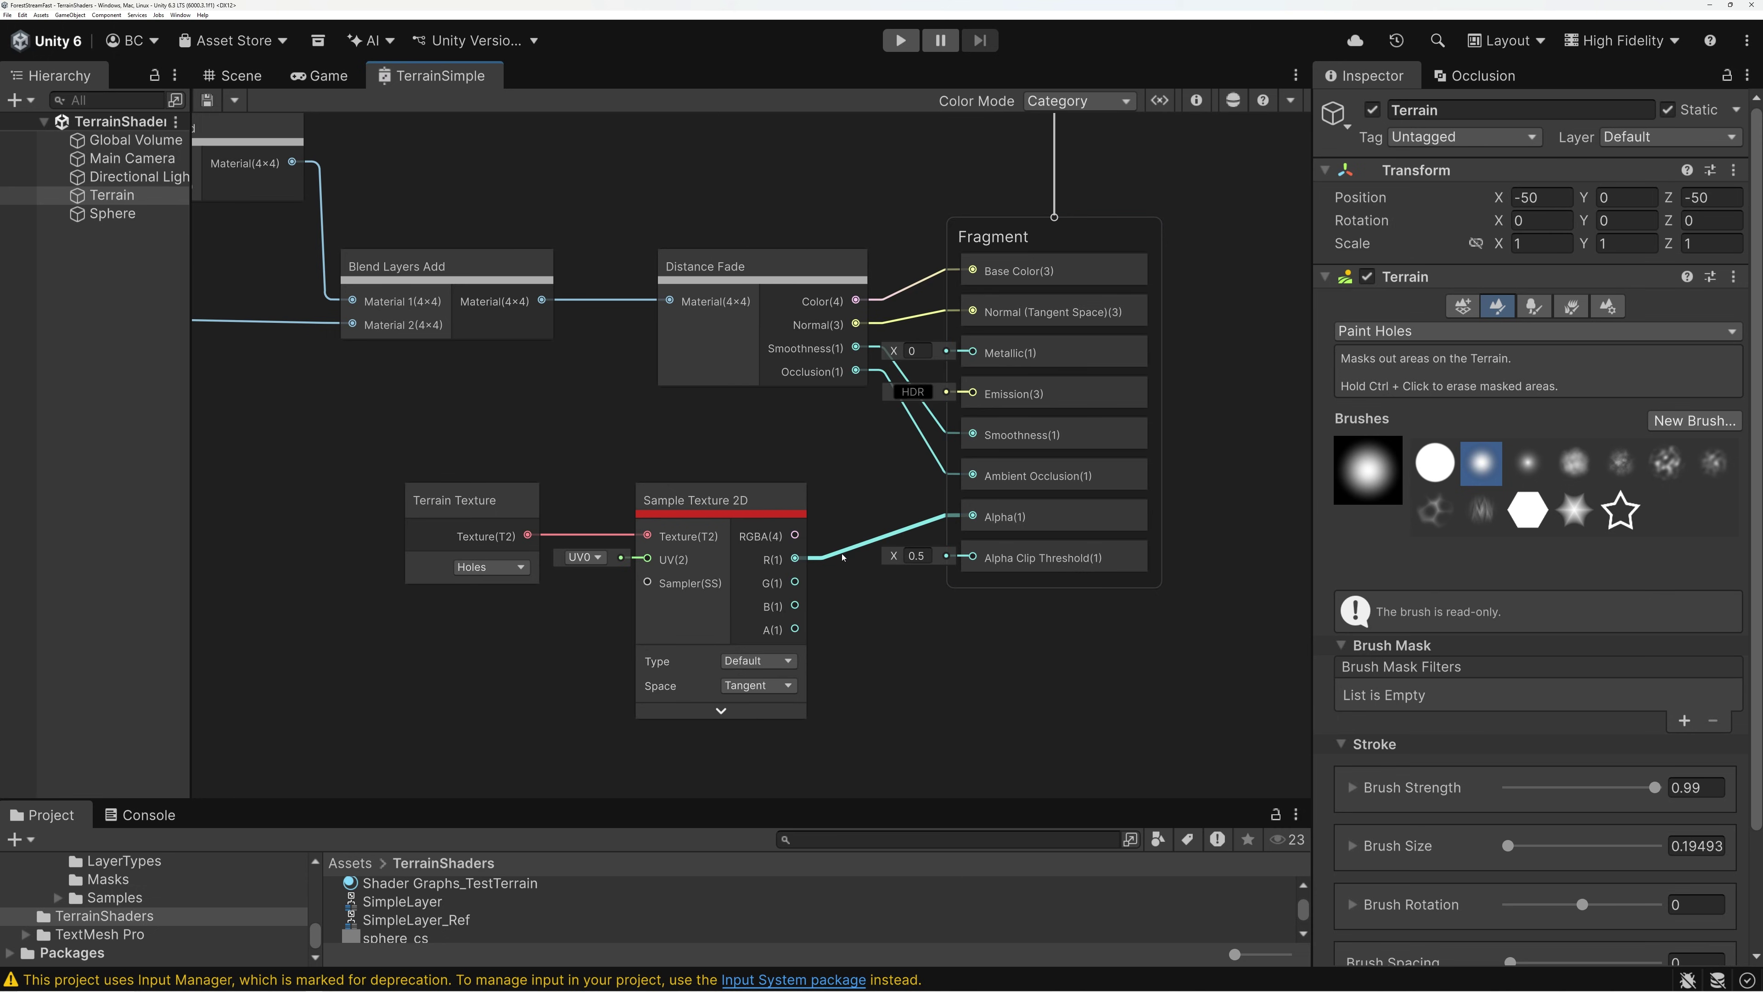